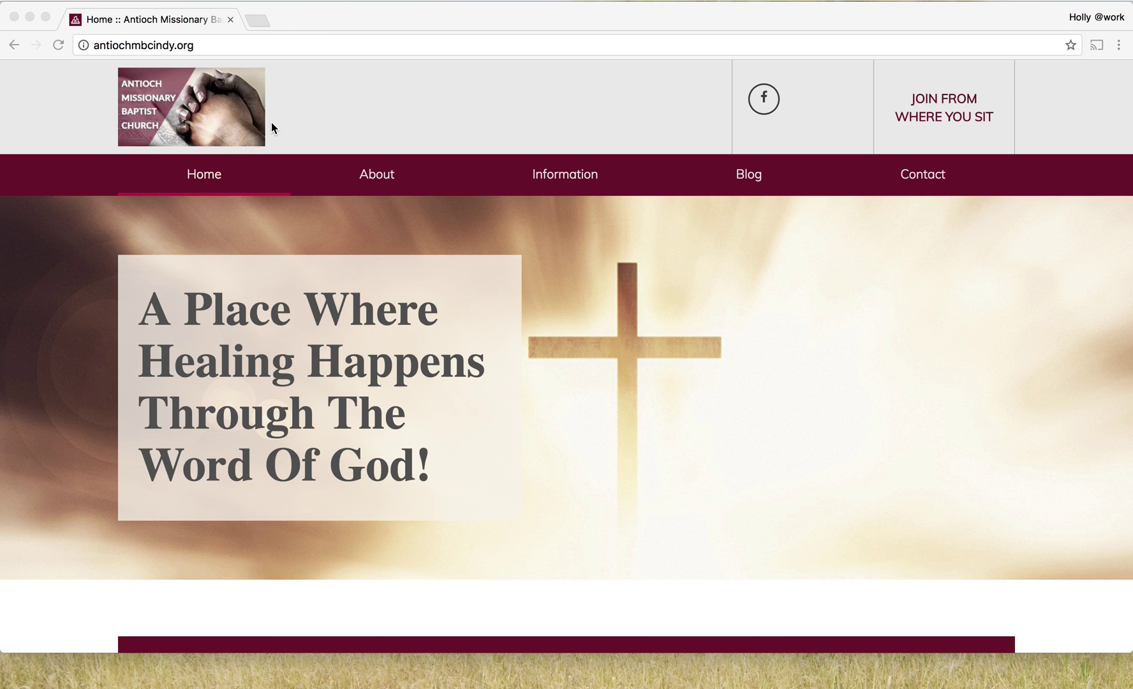
Open the site's sign-in page at antiochmbcindy.org/login.
left_click(248, 43)
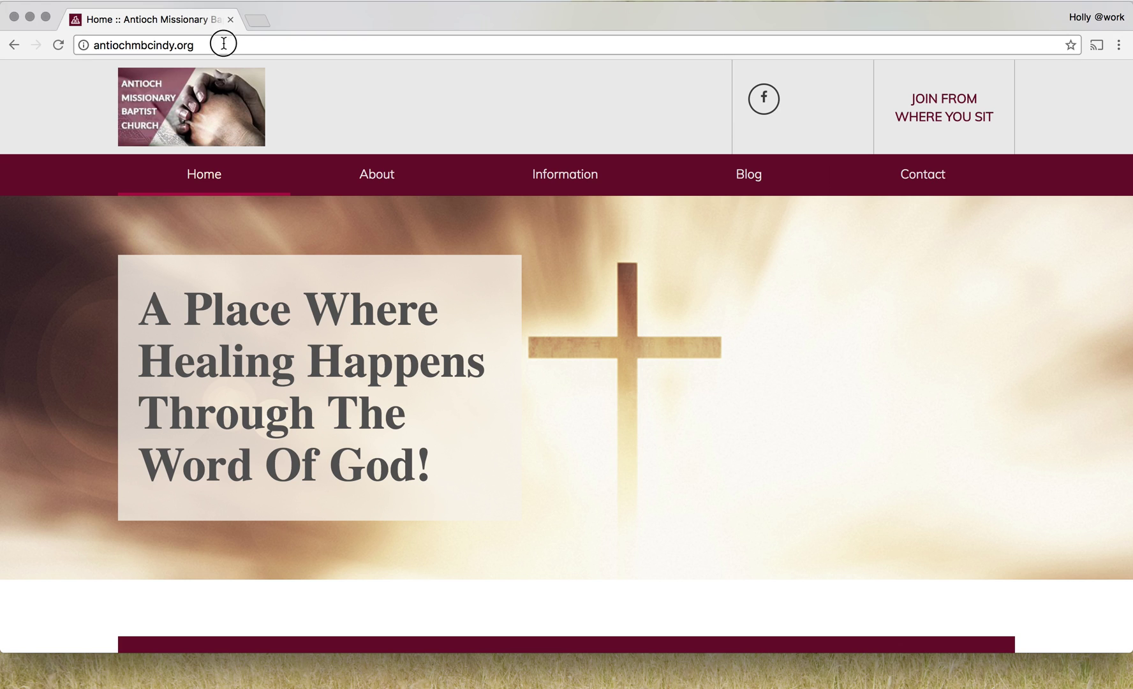
left_click(223, 43)
left_click(223, 43)
left_click(241, 42)
type("/")
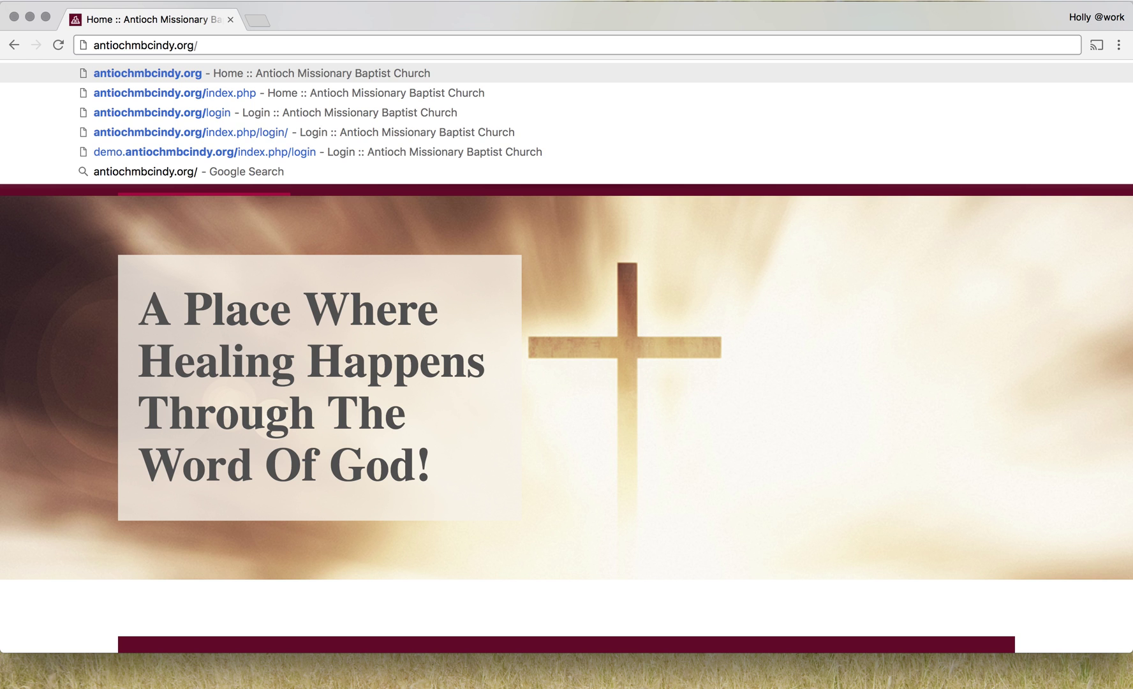
type("login")
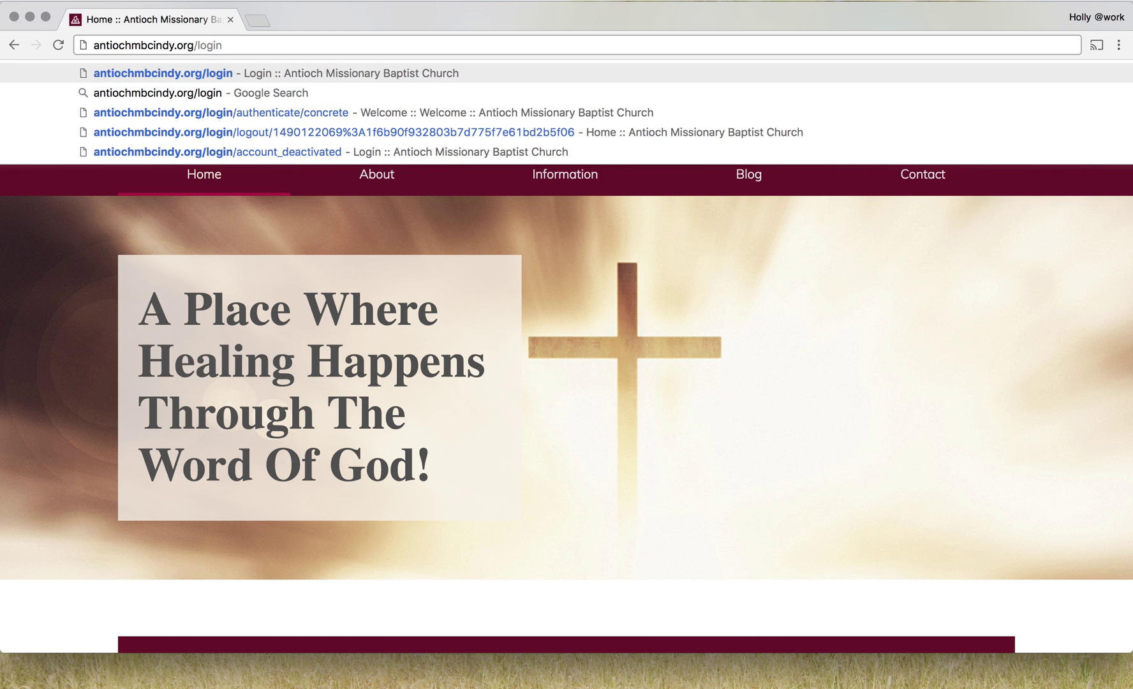
key("Return")
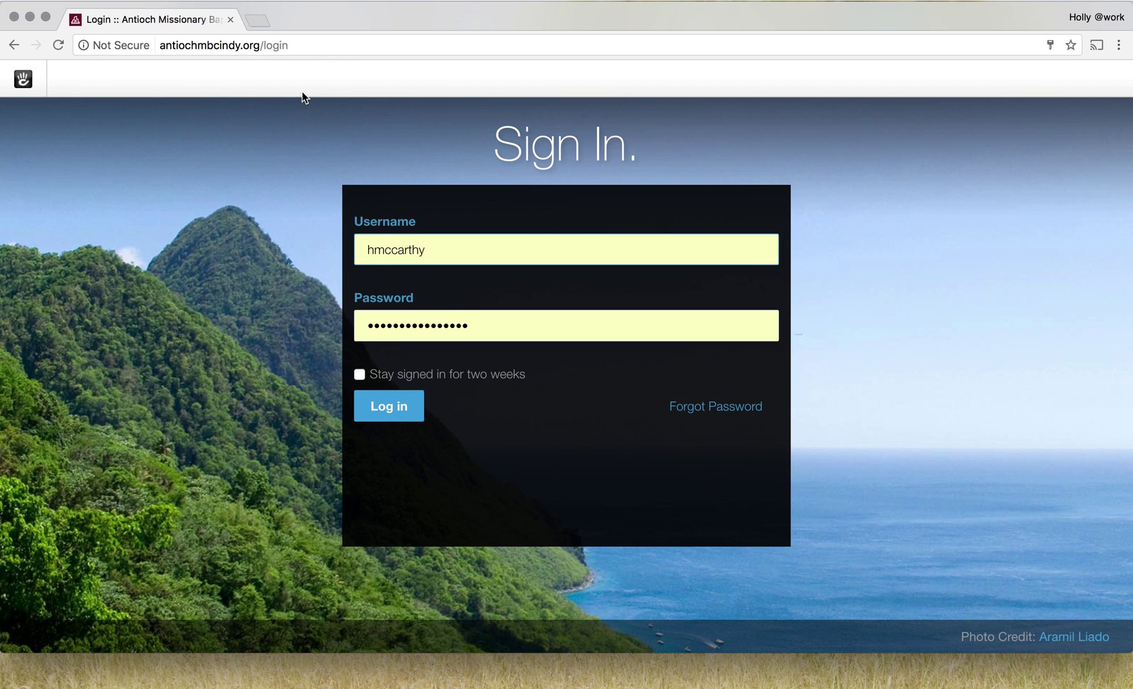
Sign in with the prefilled username and password, choosing to stay signed in for two weeks.
left_click_drag(263, 46, 337, 46)
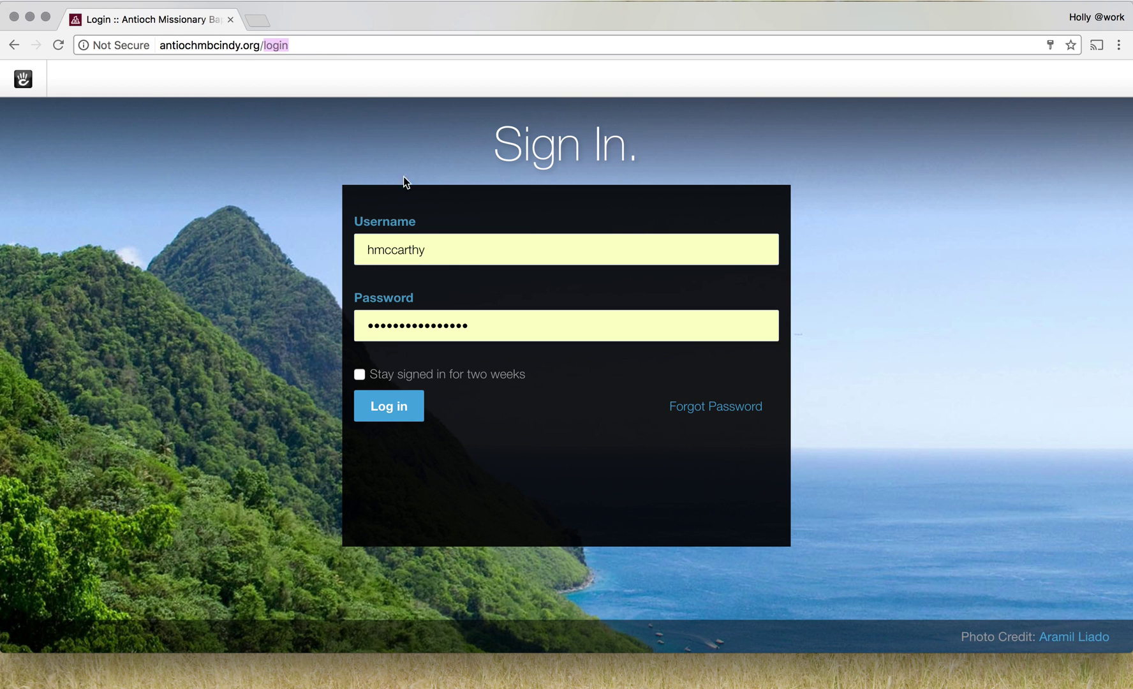
left_click(367, 247)
left_click(475, 248)
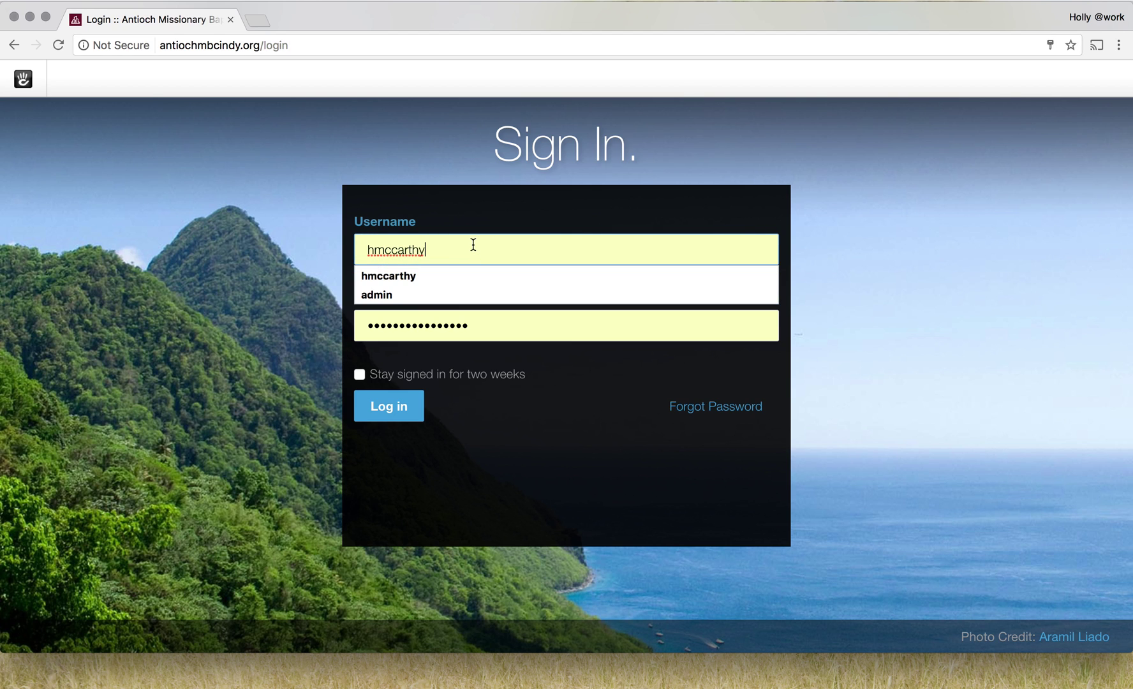
left_click(480, 227)
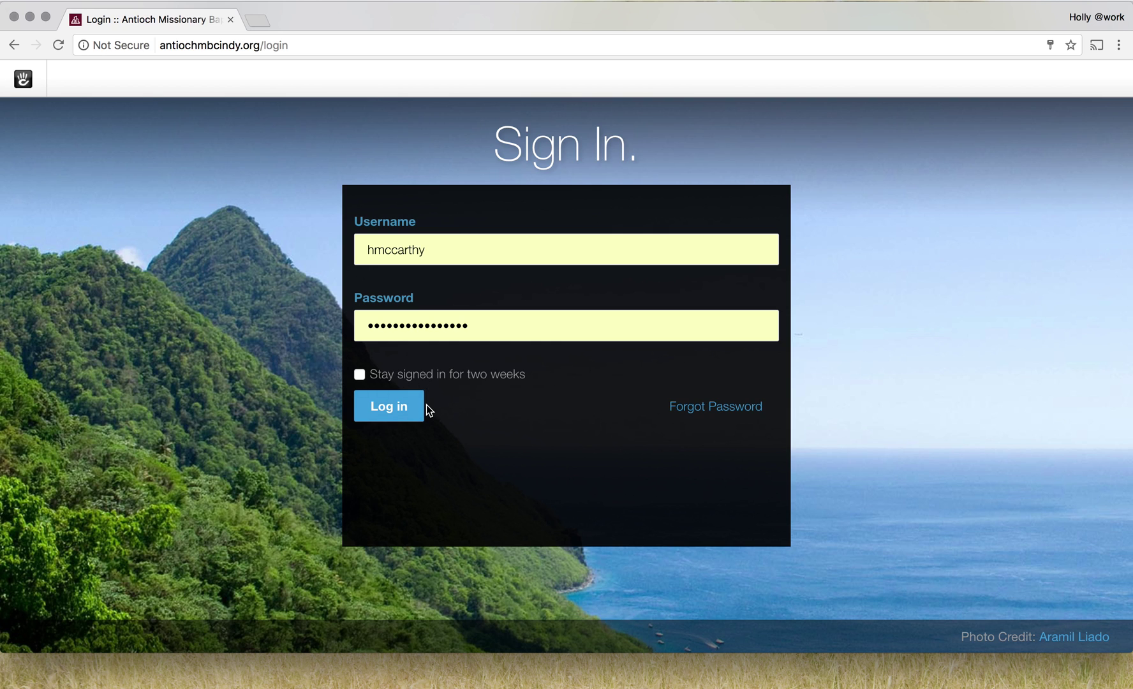
left_click(361, 374)
left_click(392, 411)
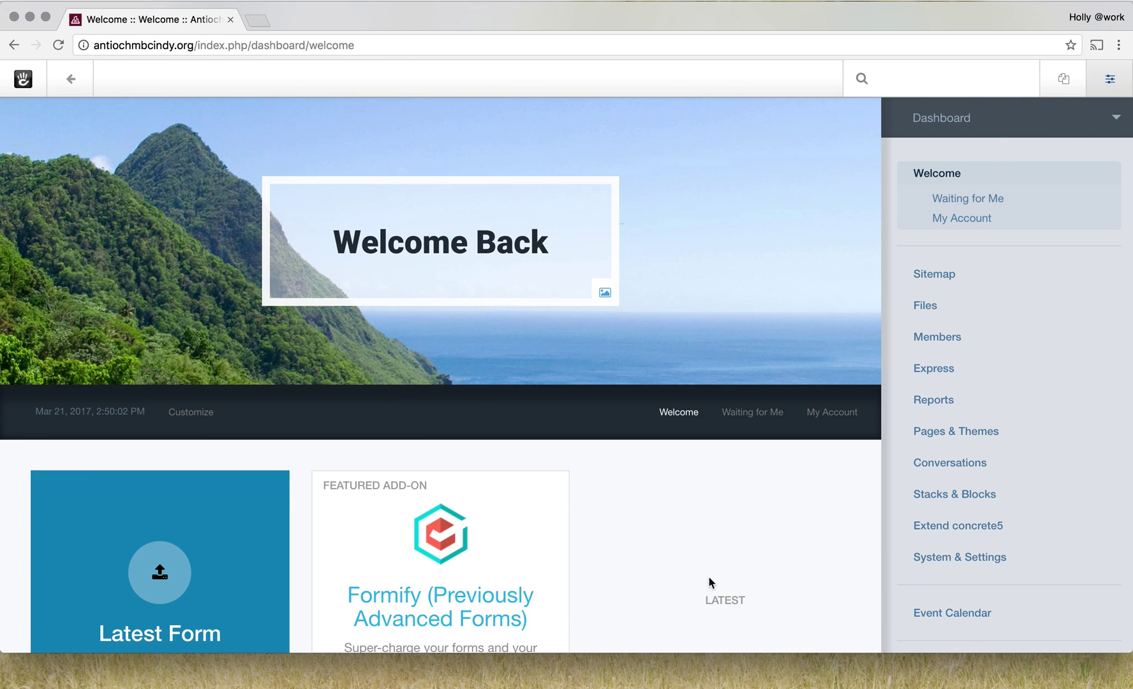
Make the browser window taller and look over the dashboard's Welcome page and its list of sections.
left_click_drag(706, 653, 705, 678)
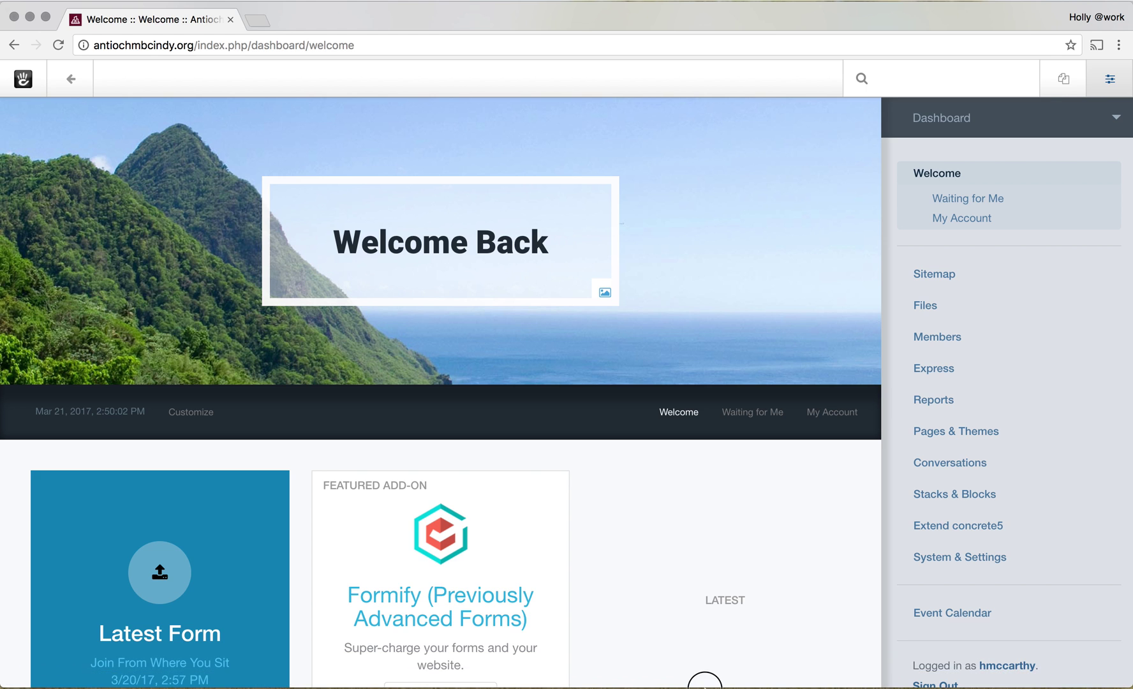
scroll(662, 576, "down", 7)
scroll(662, 582, "down", 8)
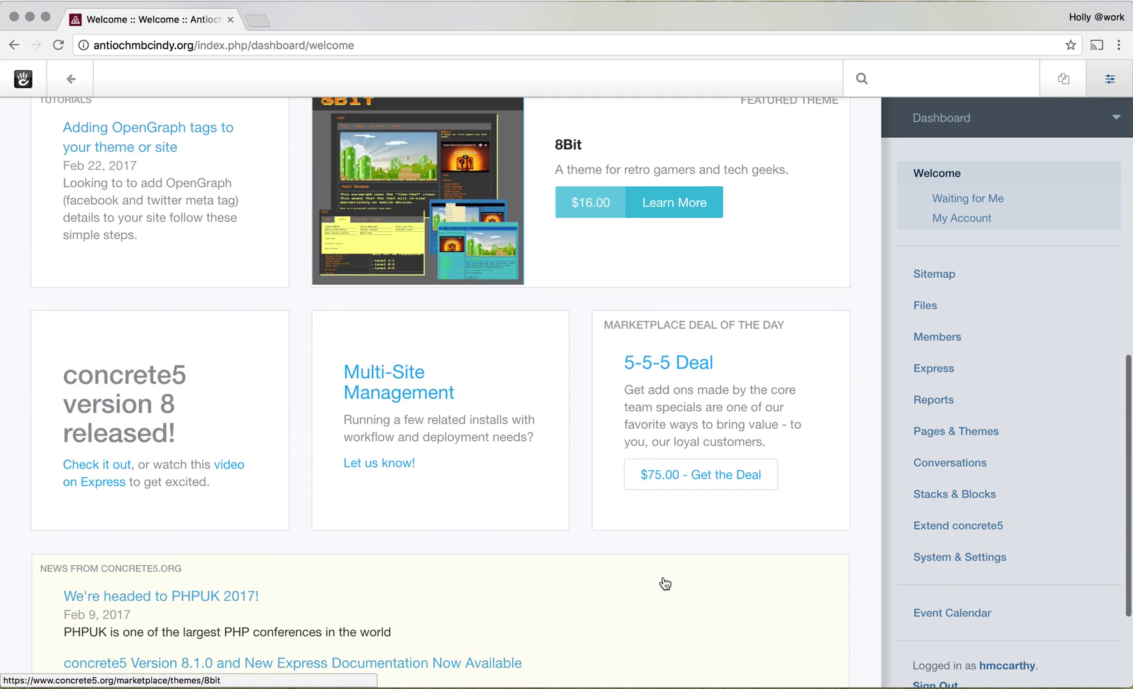
scroll(663, 583, "up", 15)
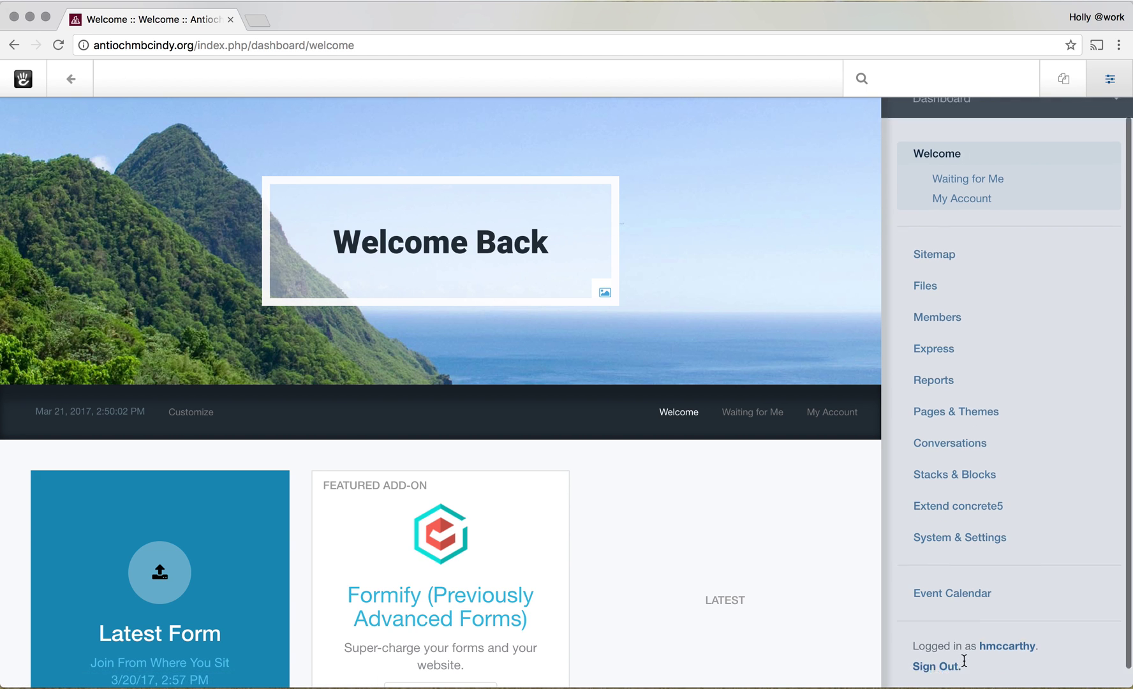
scroll(964, 666, "down", 1)
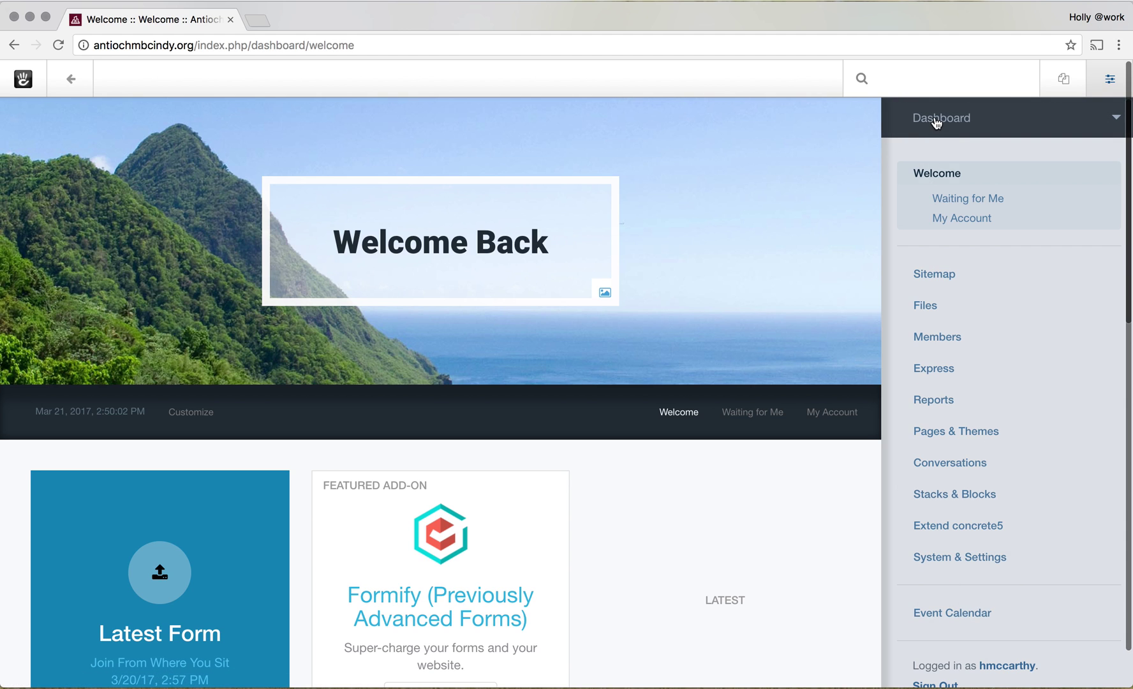
Open the full sitemap and expand the Our Pastor, Our Ministries, Information and Blog branches.
left_click(943, 278)
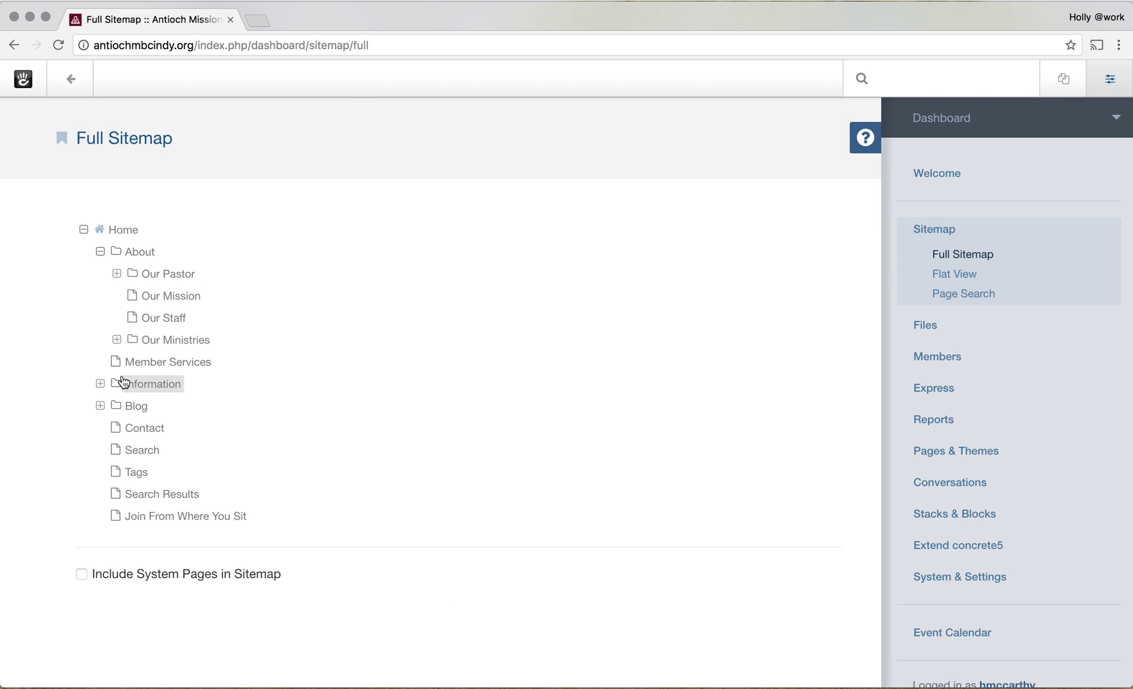
left_click(117, 274)
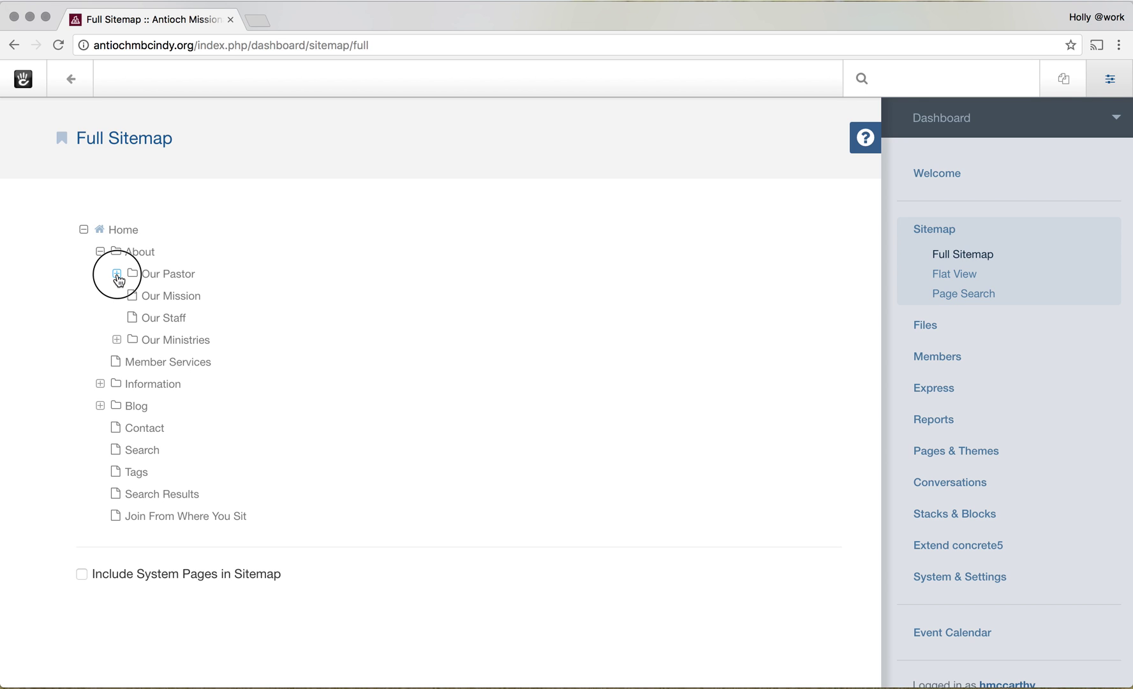
left_click(118, 362)
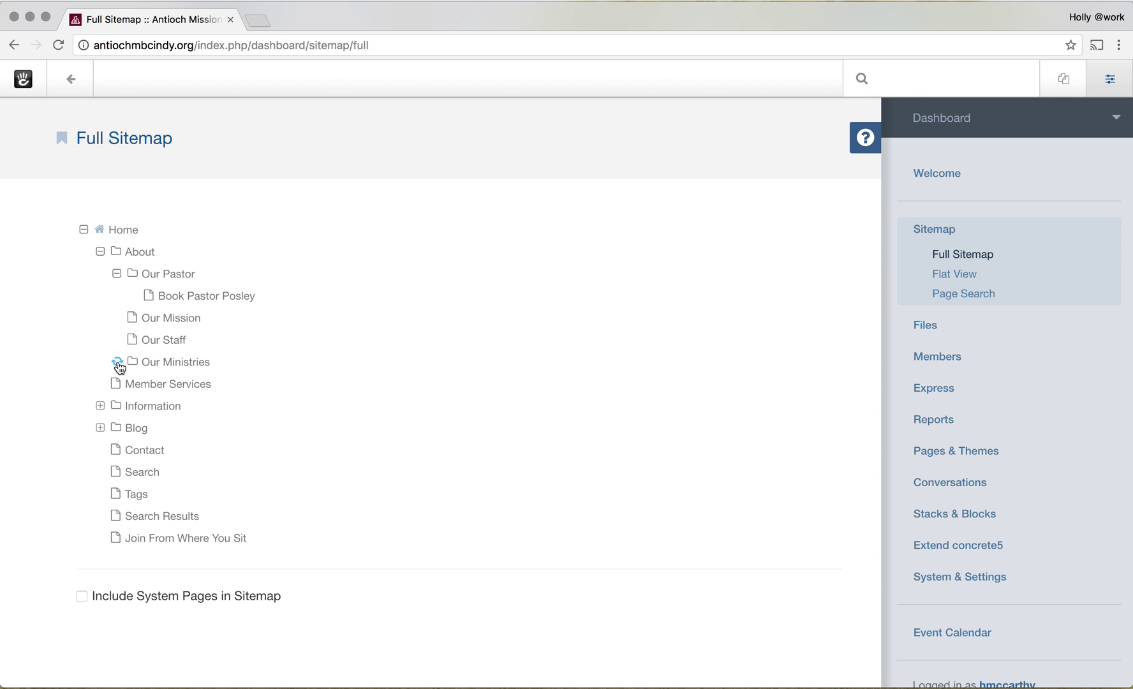
left_click(100, 428)
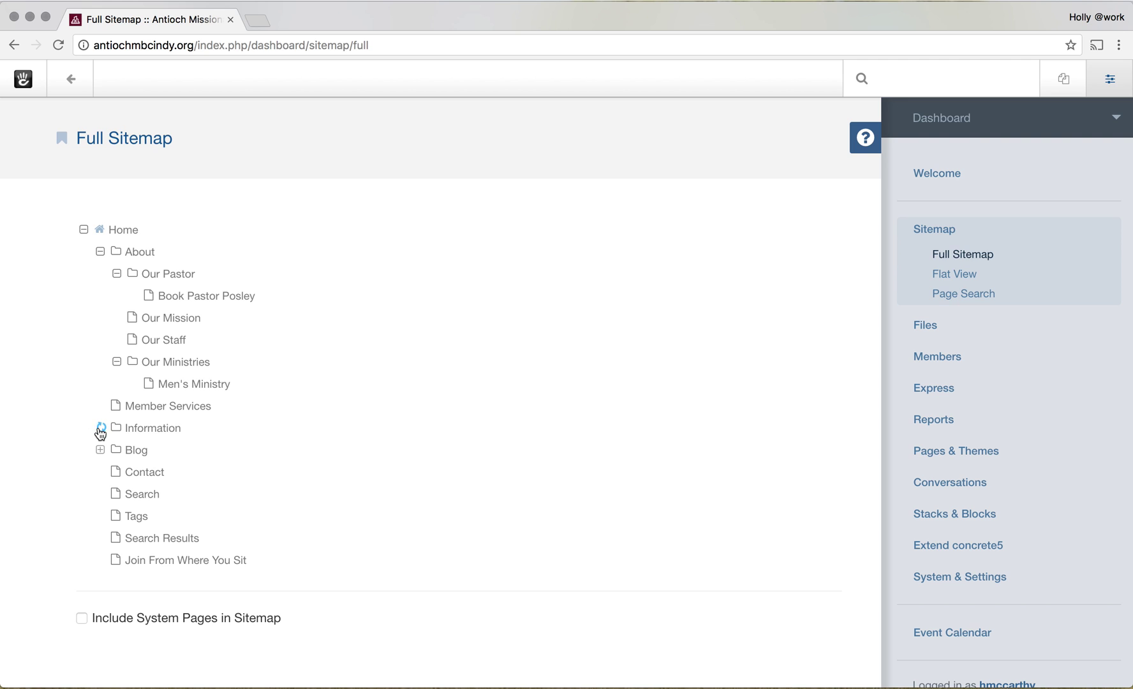
left_click(101, 494)
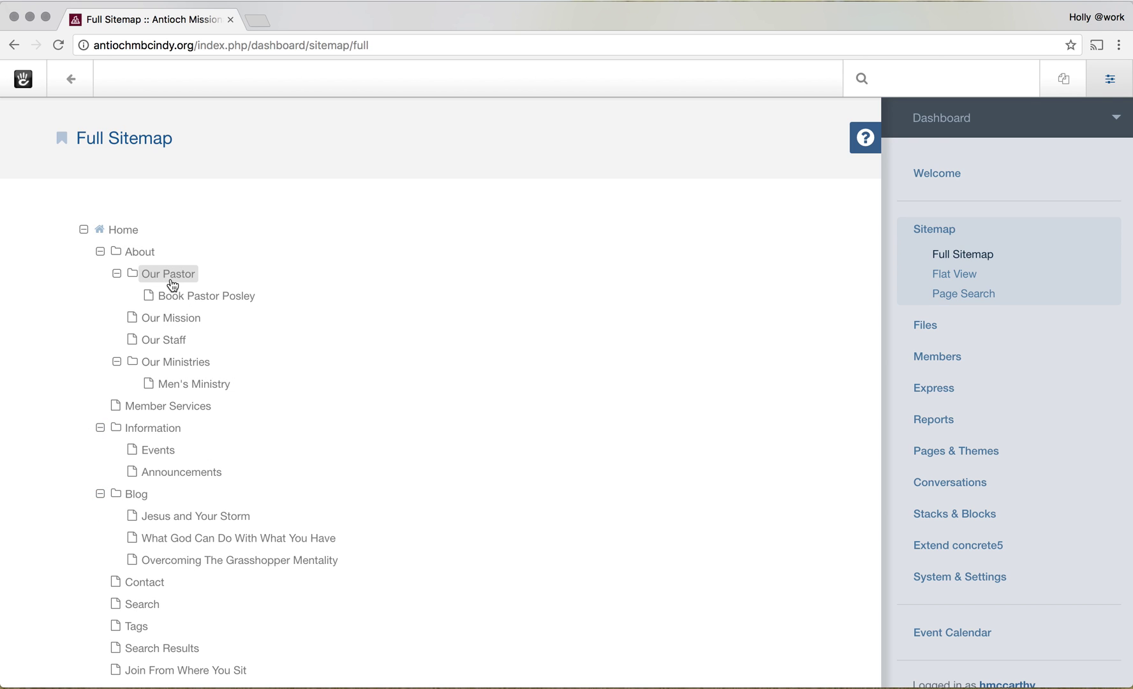
Visit the Home page from the sitemap and look over its content down to the footer.
left_click(134, 231)
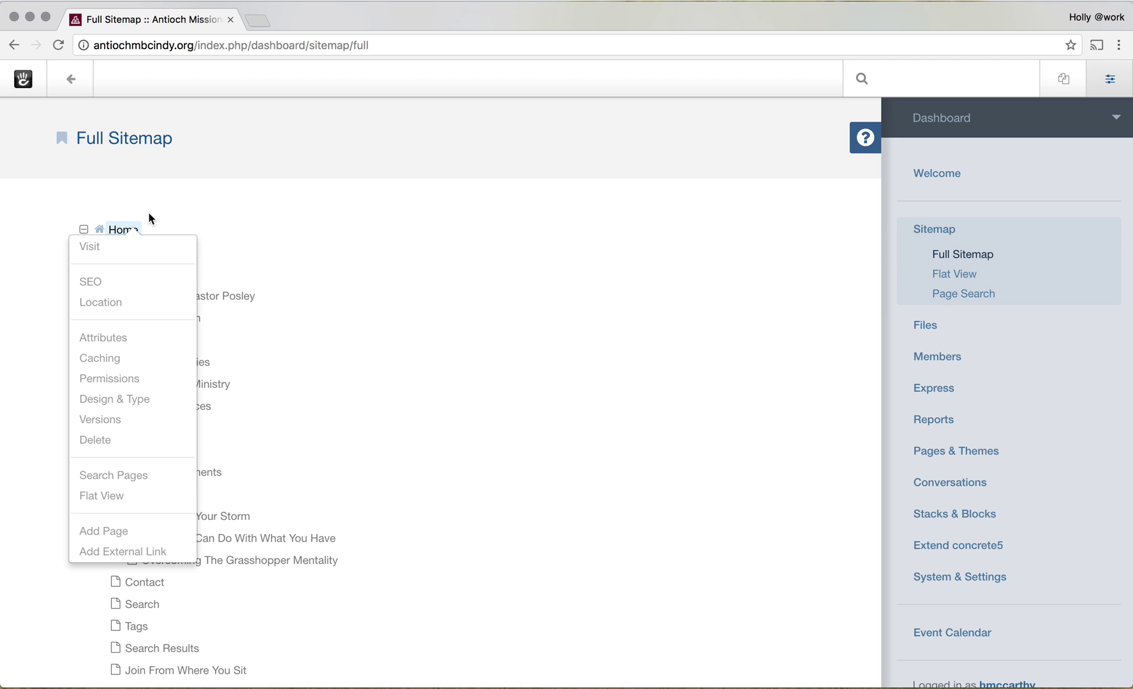
left_click(100, 254)
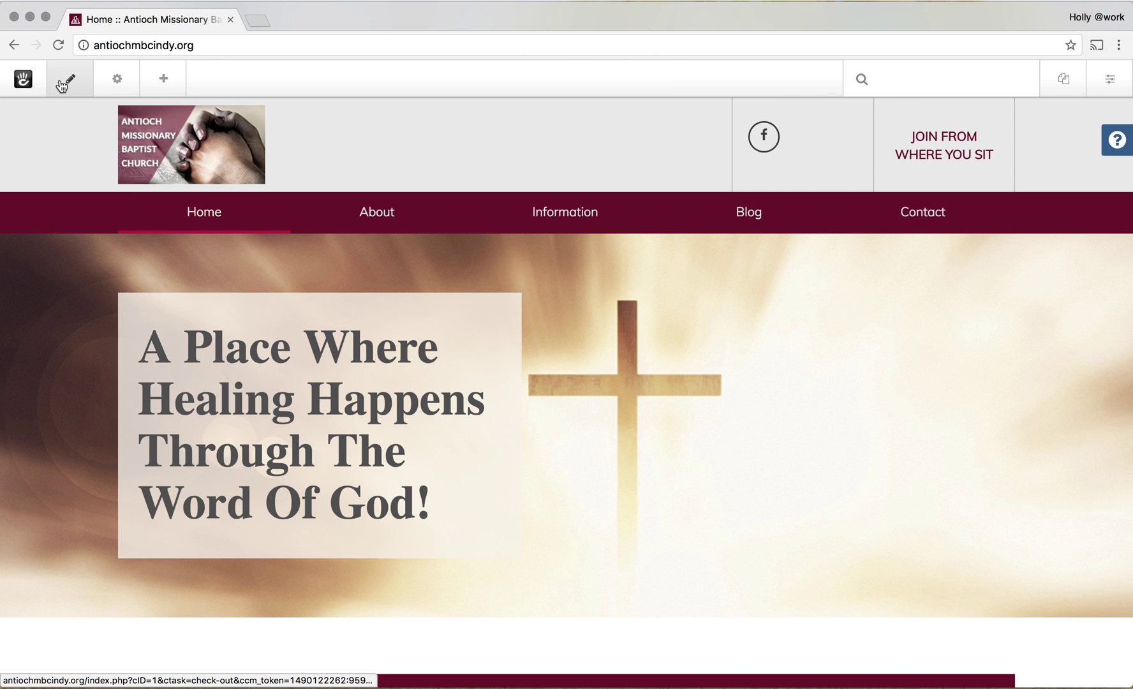
scroll(367, 477, "down", 3)
scroll(368, 478, "down", 12)
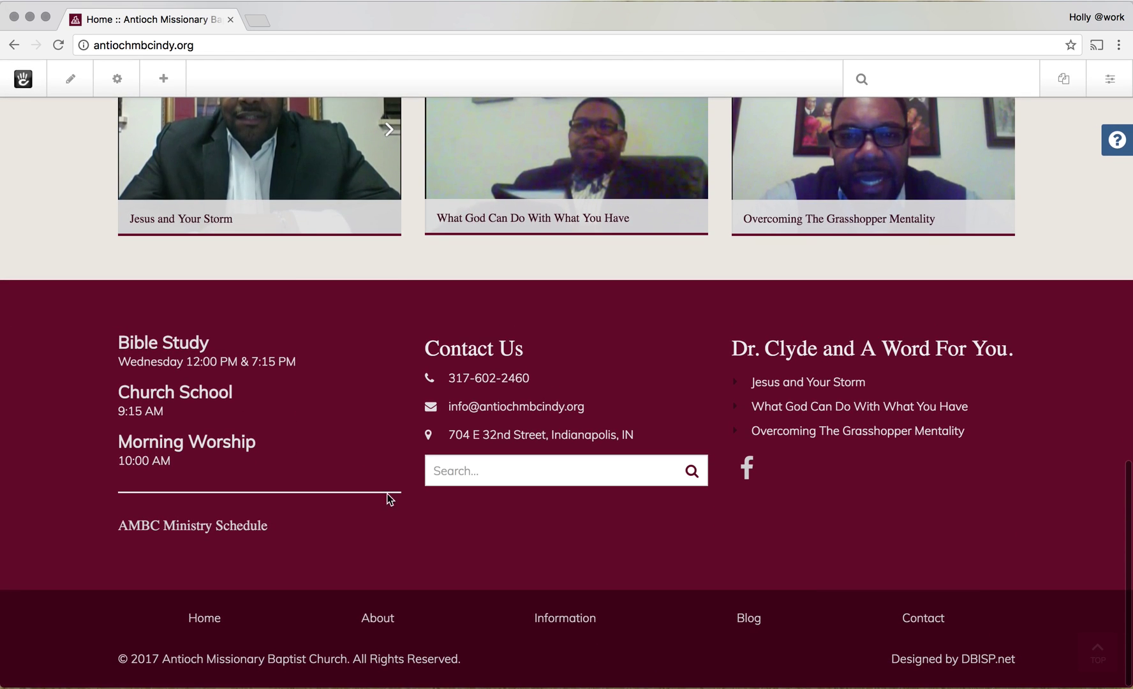
scroll(338, 523, "up", 15)
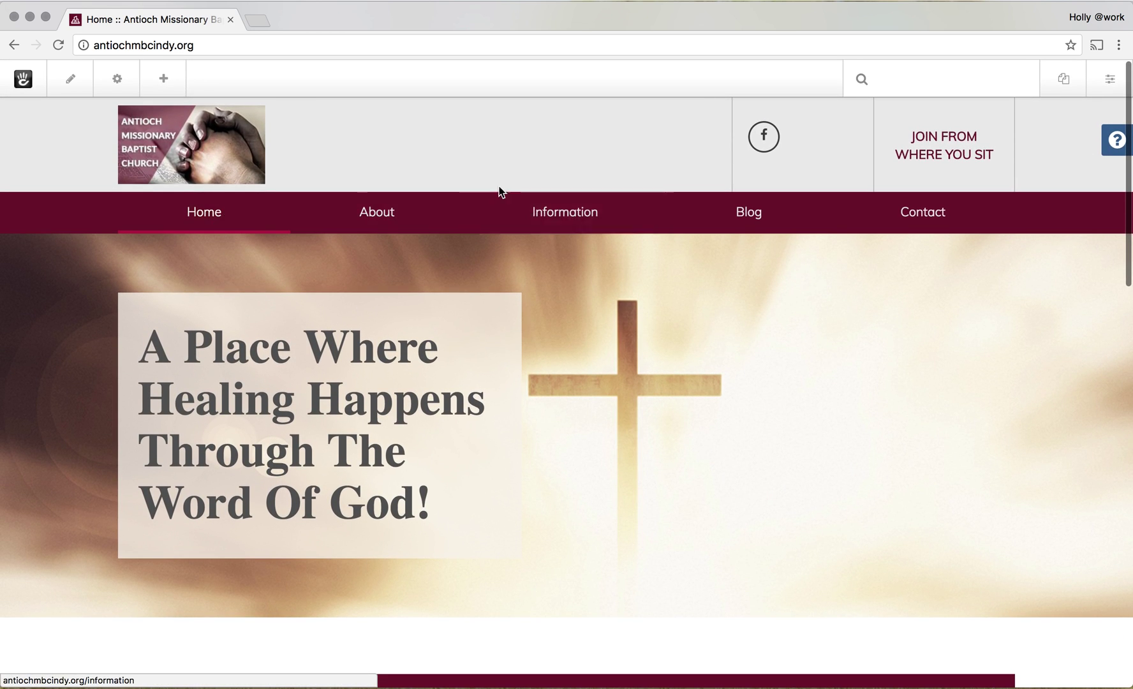
Put the home page into edit mode and look over its editable areas down to the footer.
left_click(71, 88)
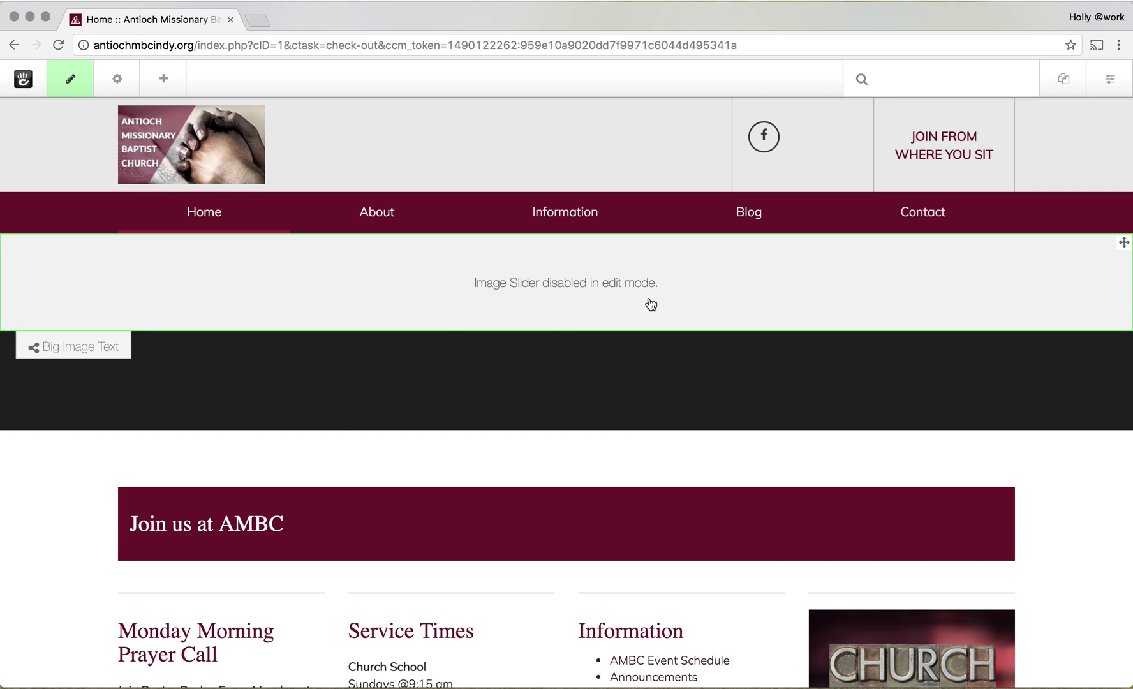
scroll(650, 303, "down", 5)
scroll(650, 299, "down", 12)
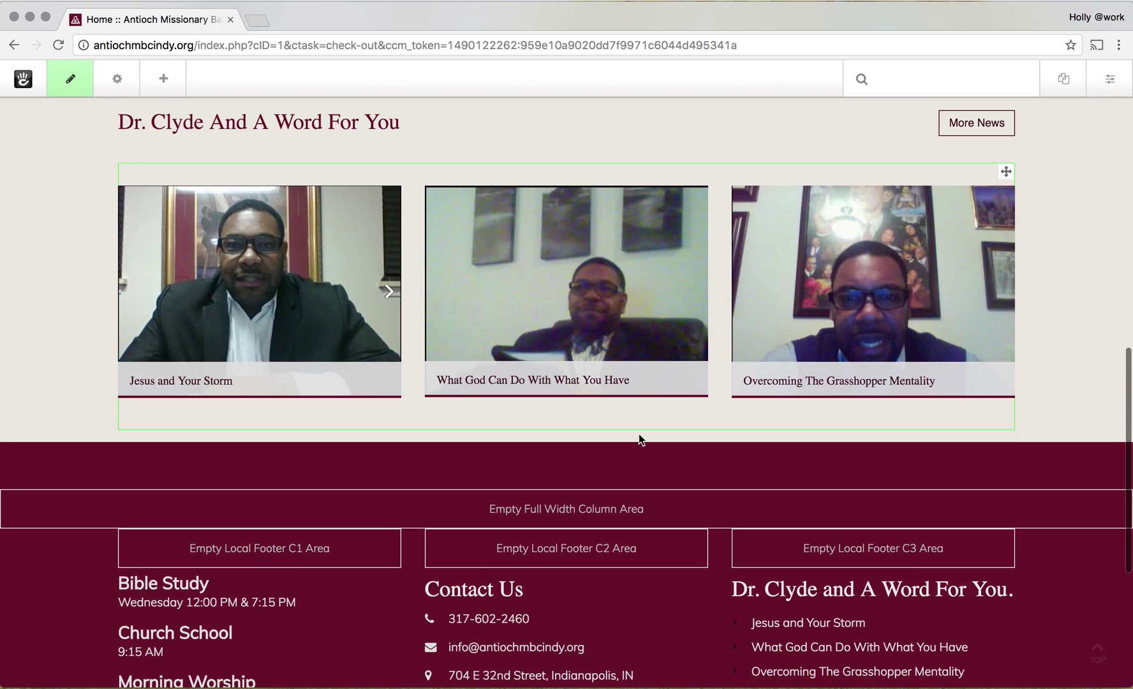
scroll(637, 441, "down", 5)
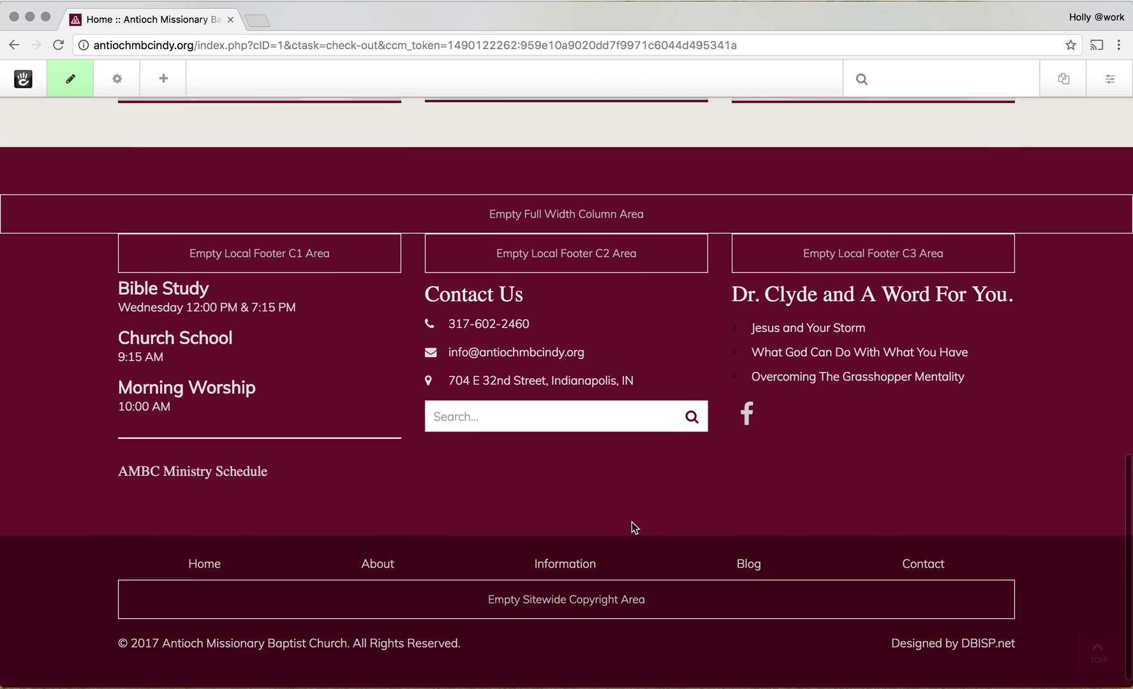
scroll(632, 522, "up", 20)
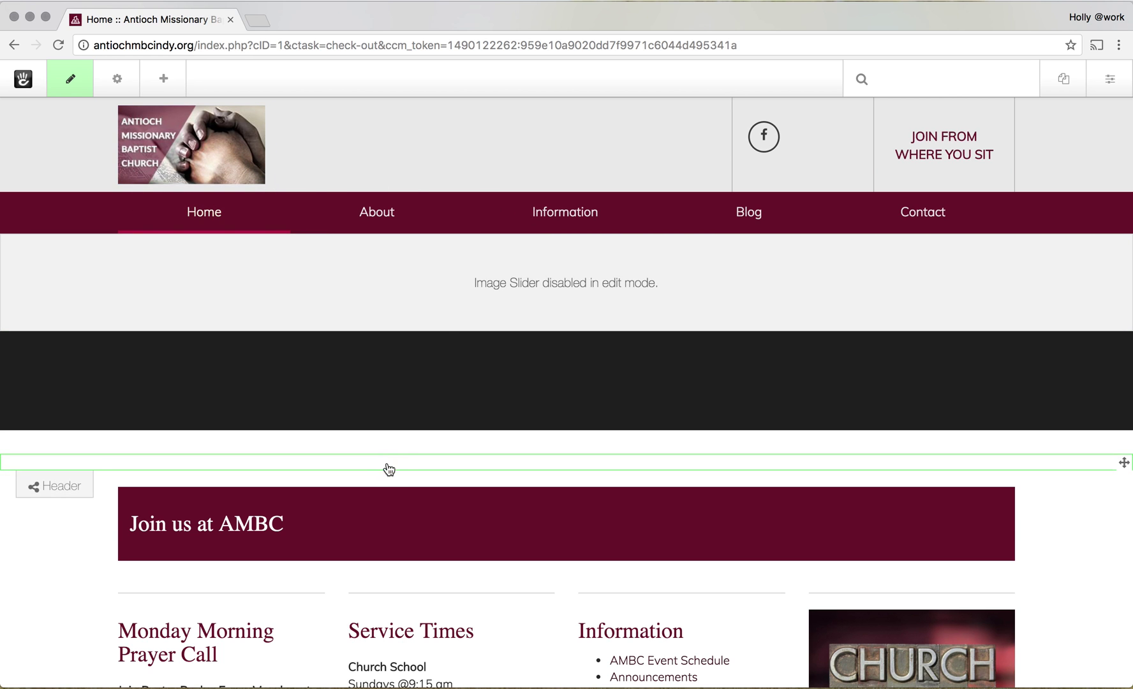
Open the home page's Image Slider block for editing and review the cross slide's image, title, description and link settings.
left_click(490, 284)
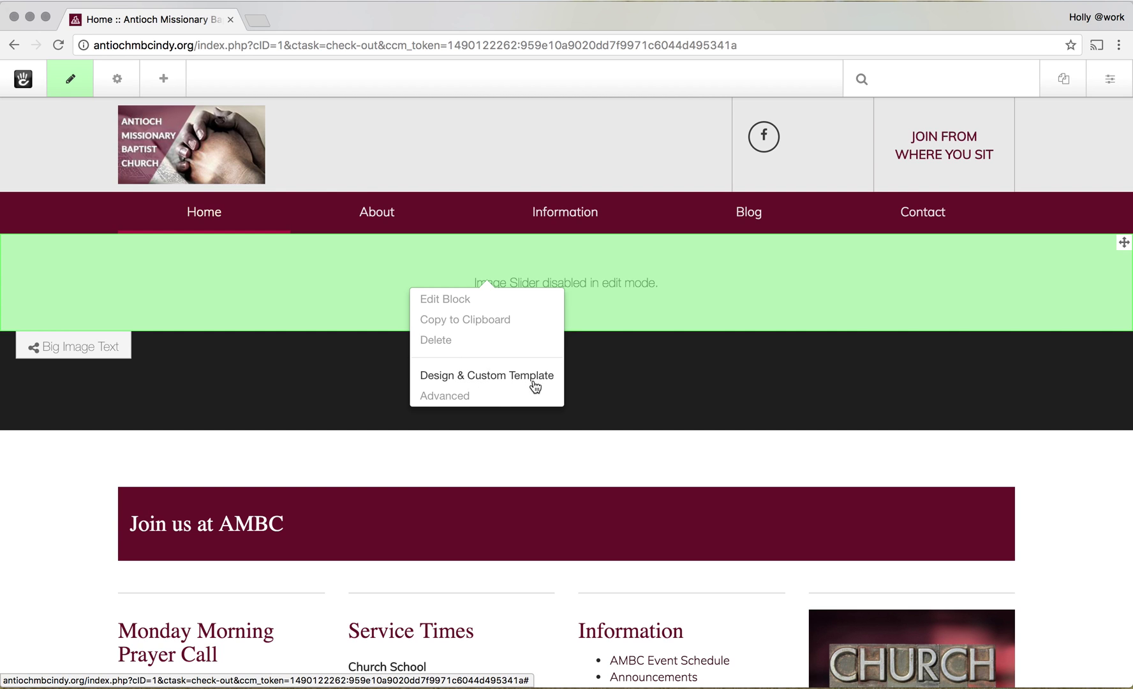
left_click(456, 310)
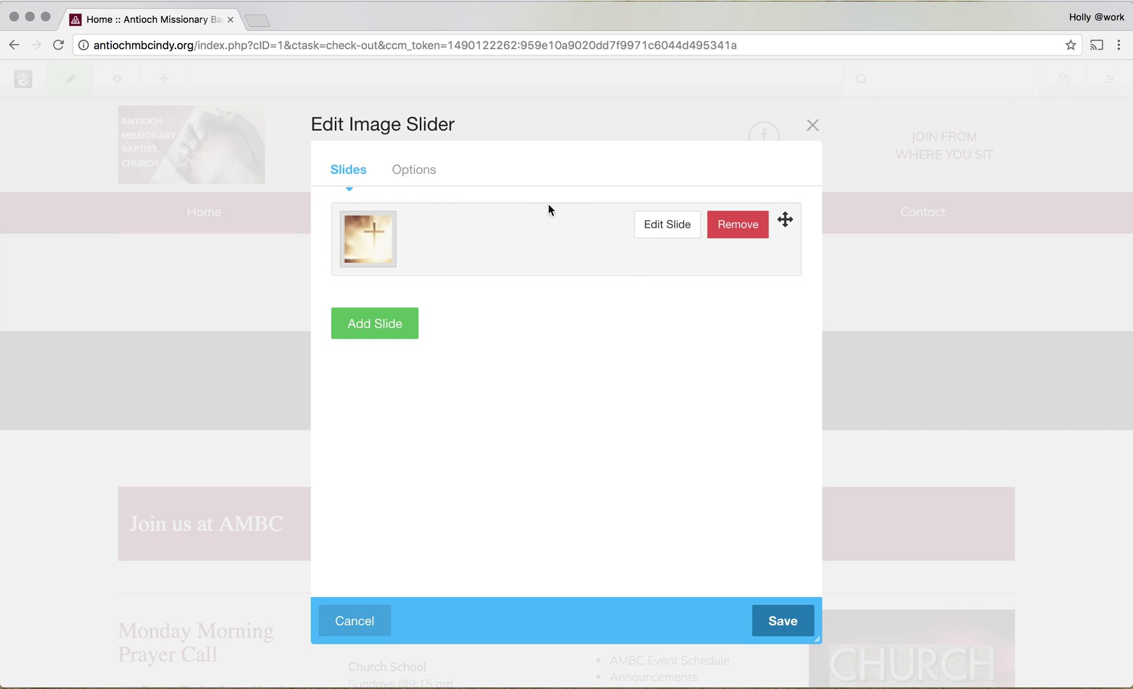
left_click(663, 235)
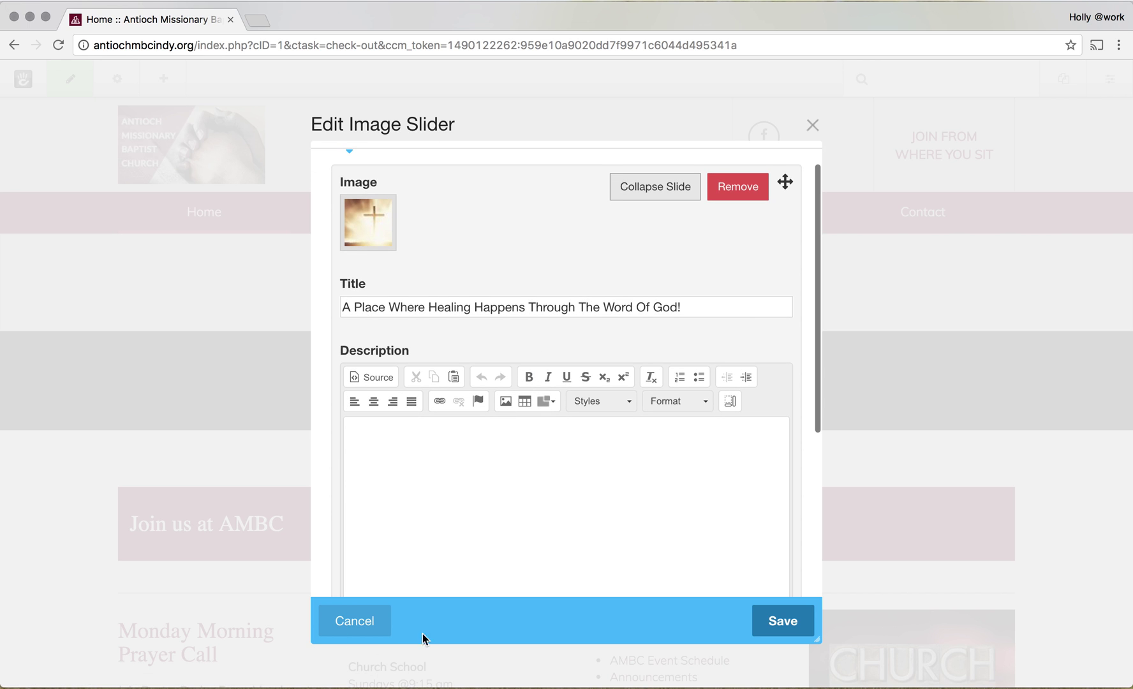
scroll(559, 528, "down", 5)
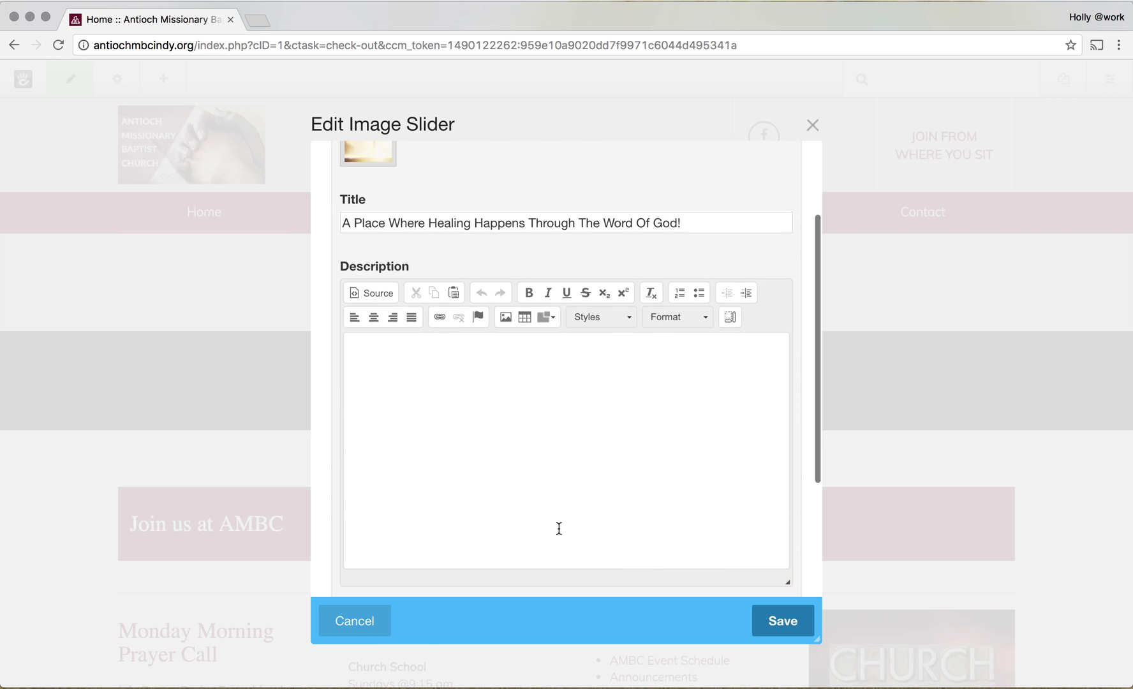
scroll(559, 528, "down", 3)
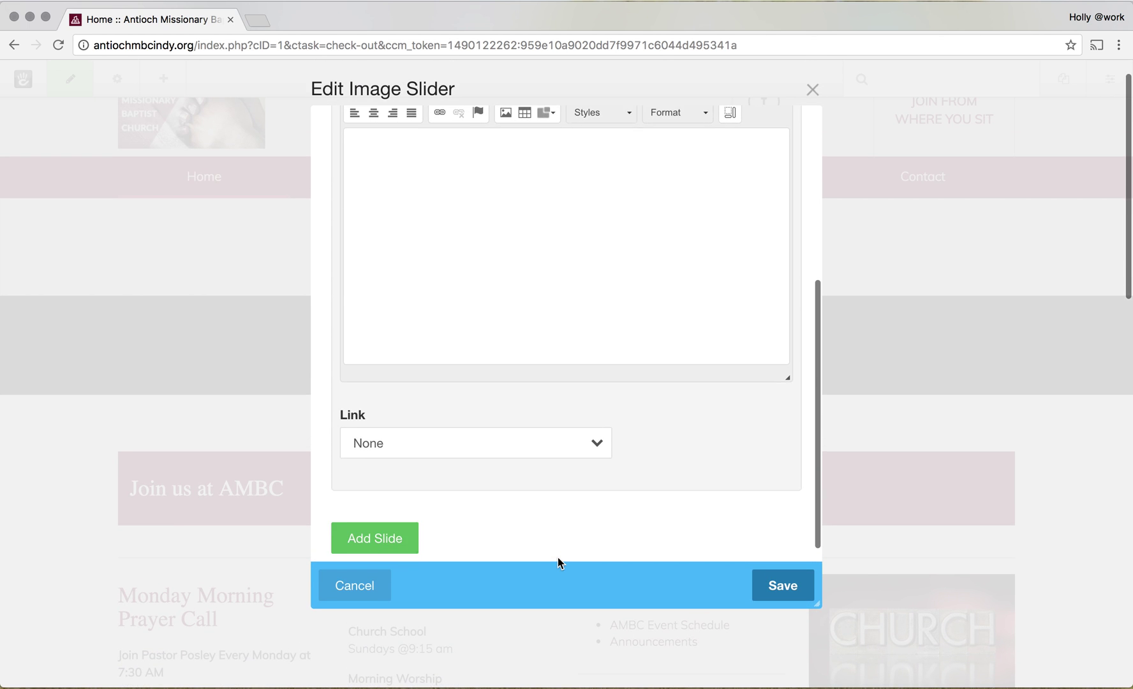
Try setting the slide's link to Another Page, browse the sitemap for a target, and leave the editor without saving.
left_click(598, 445)
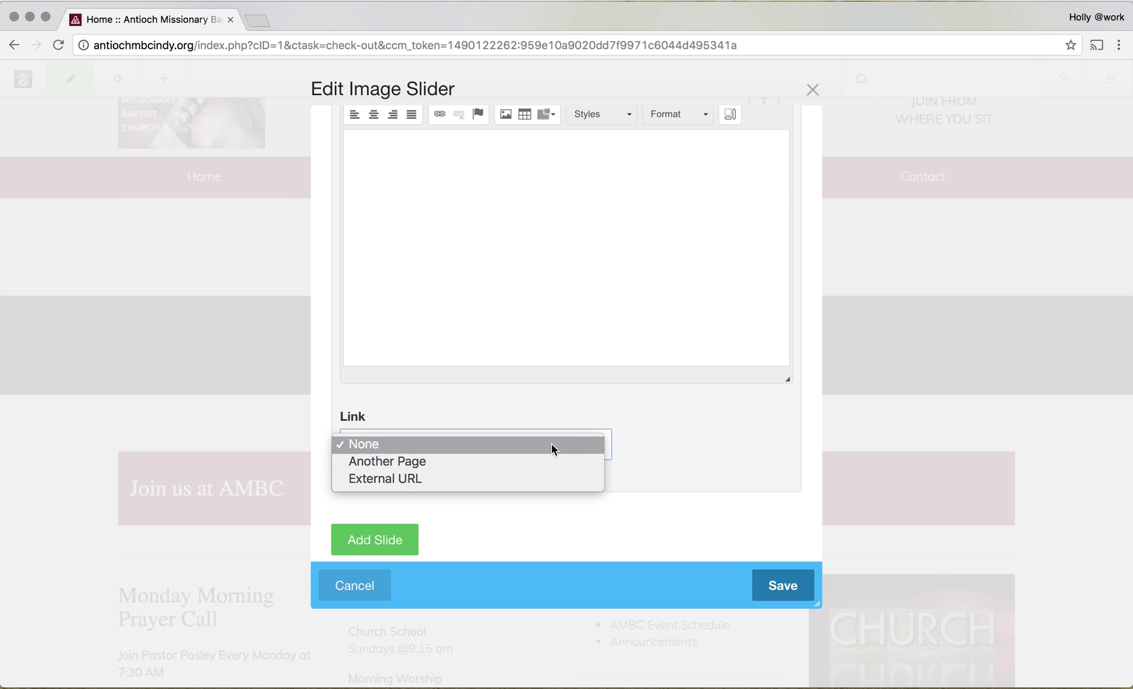
left_click(509, 463)
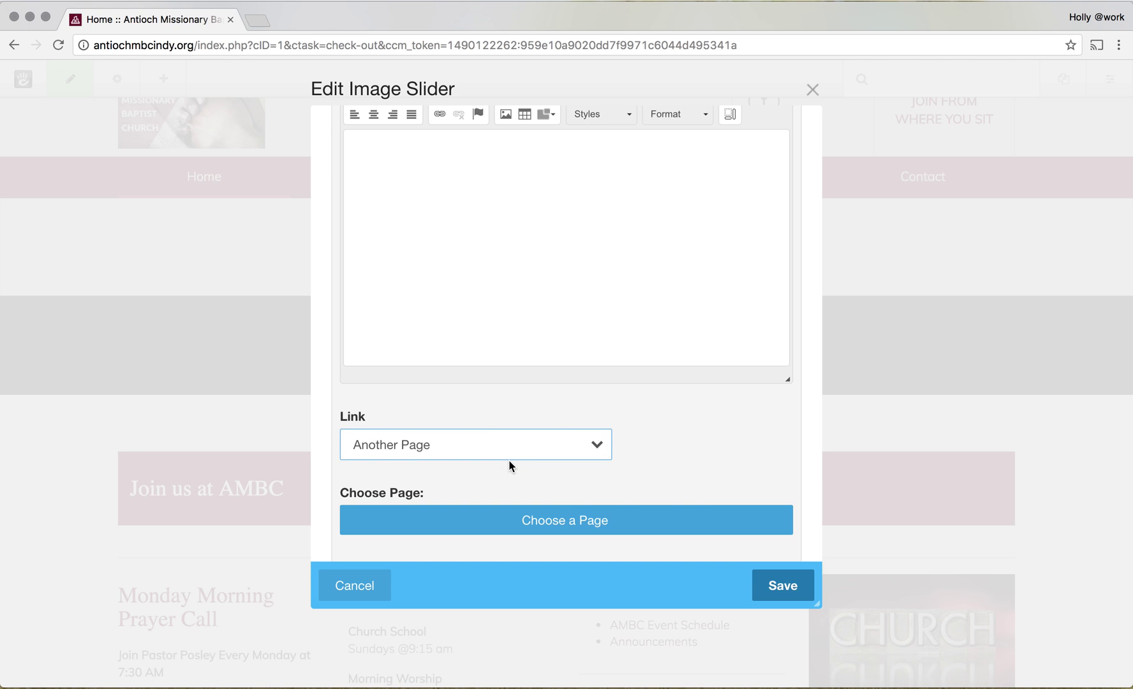
left_click(550, 521)
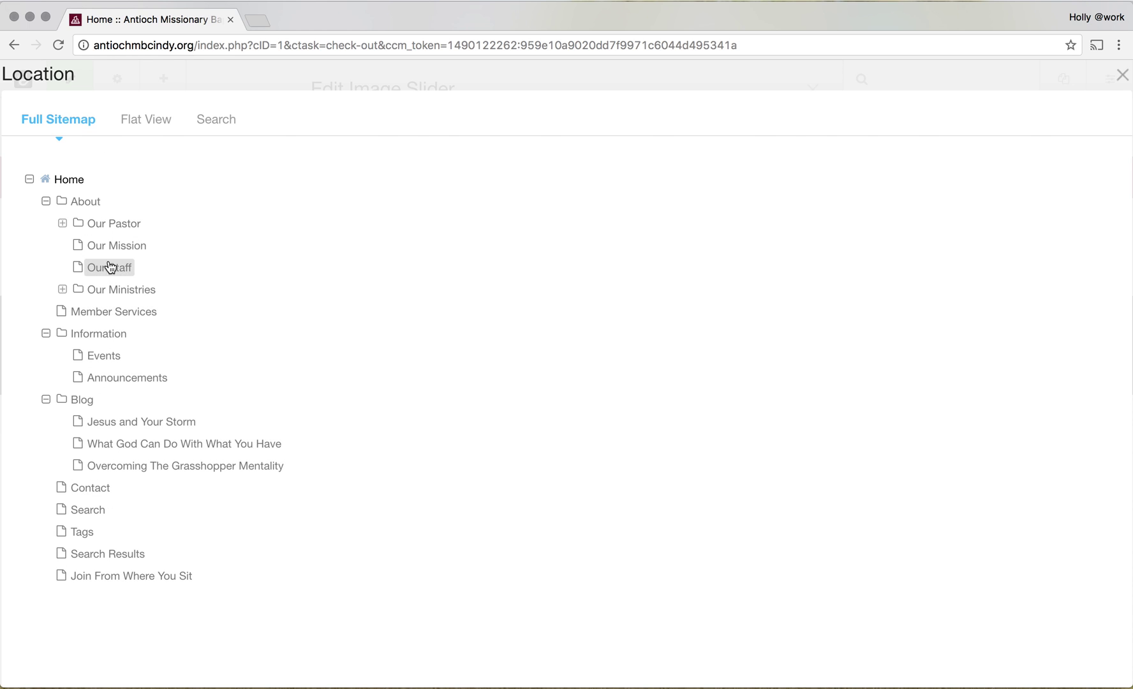
left_click(13, 44)
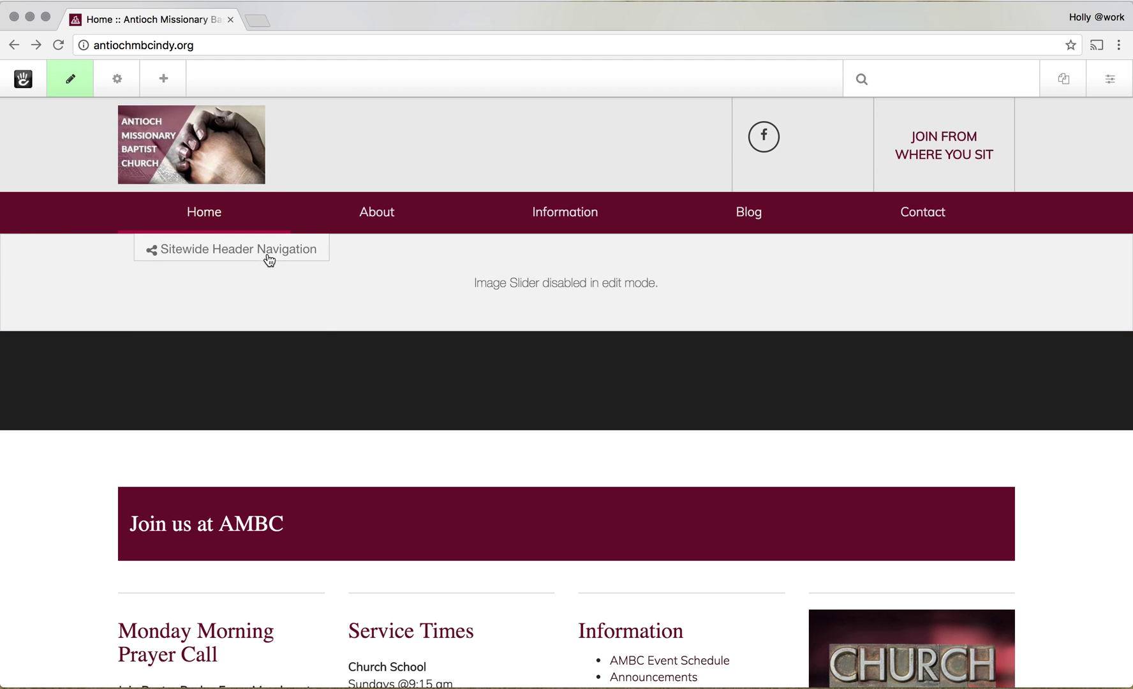
Open the Service Times content block for inline editing and place the cursor in its text.
scroll(443, 574, "down", 3)
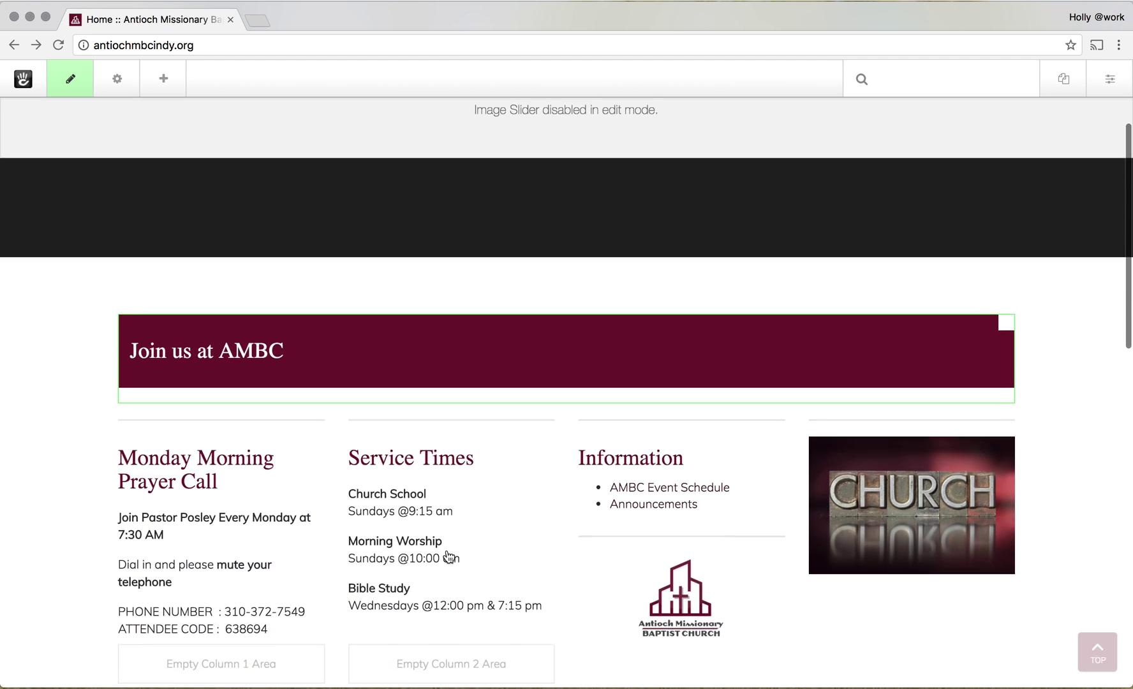
scroll(447, 555, "down", 1)
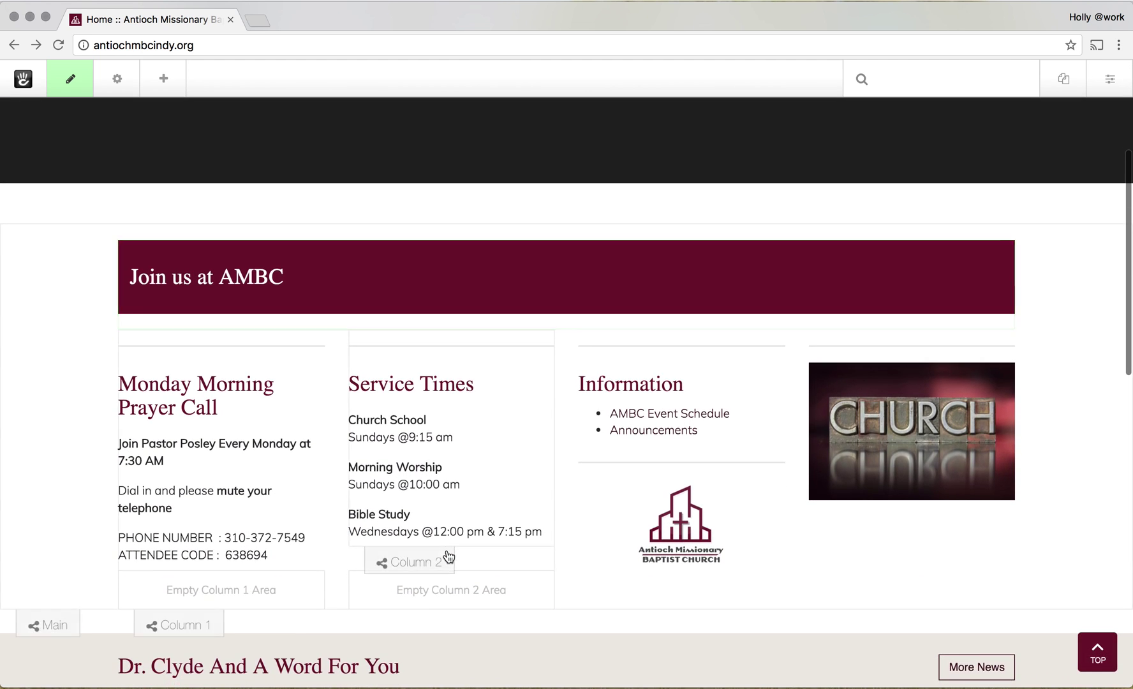
left_click(382, 447)
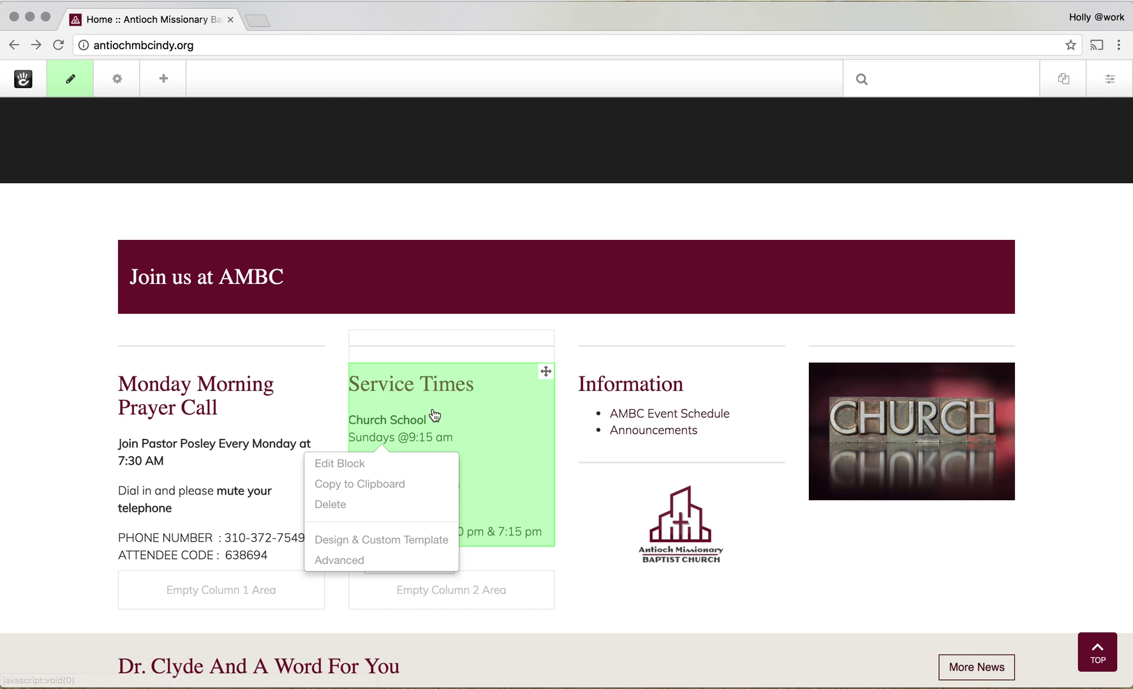
left_click(375, 465)
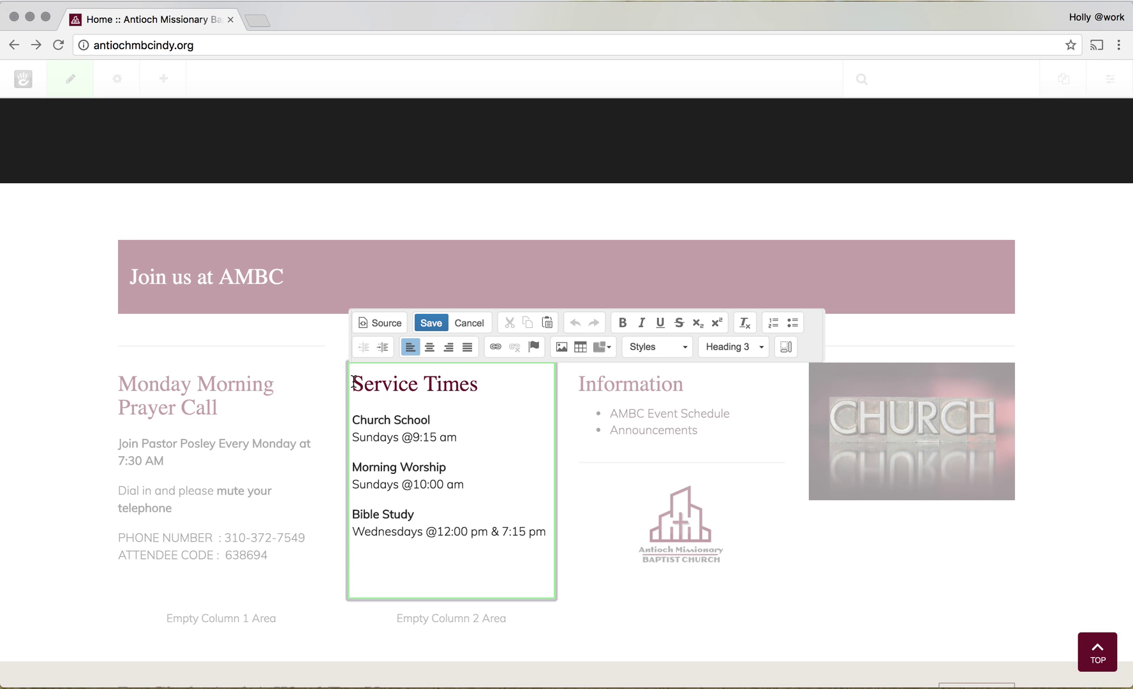
mouse_move(354, 382)
left_mouse_down()
mouse_move(535, 556)
mouse_move(353, 381)
left_mouse_up()
left_click(483, 454)
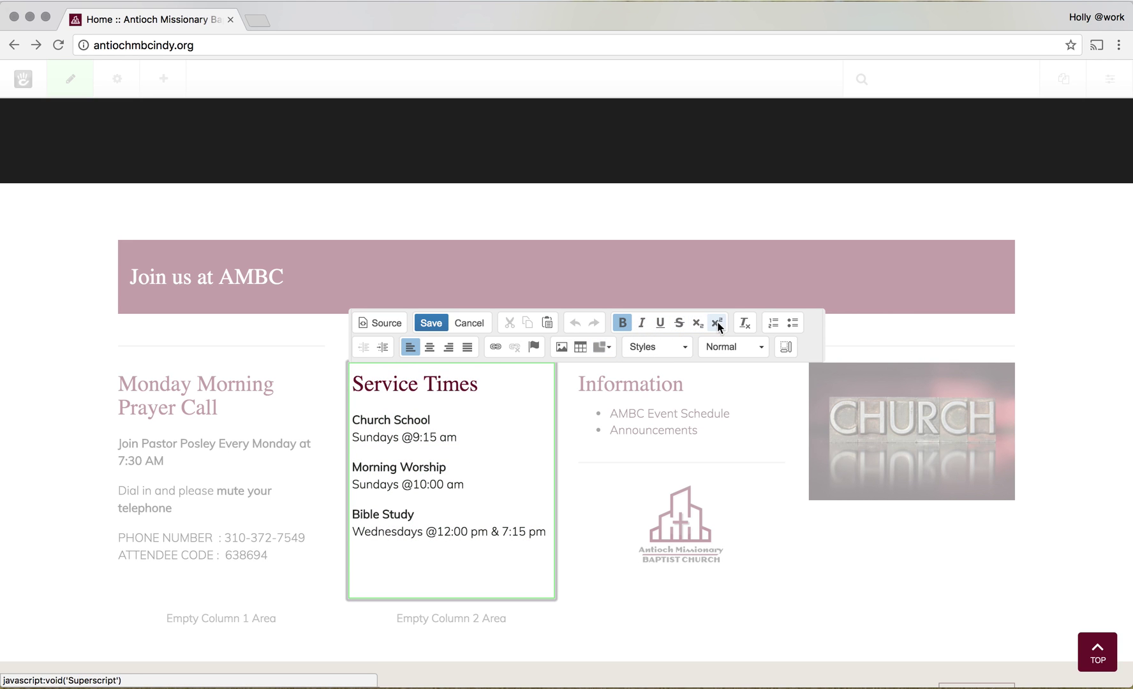
Look through the paragraph formats available for the Service Times text without choosing one.
left_click(740, 345)
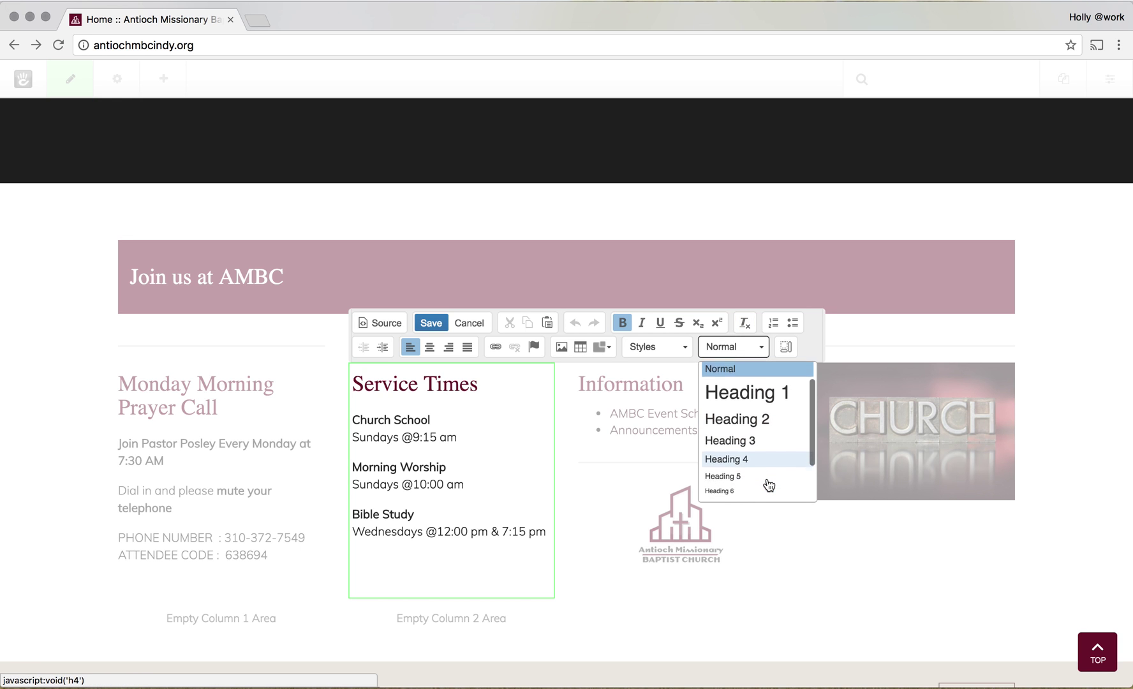
scroll(769, 485, "down", 5)
scroll(768, 484, "up", 6)
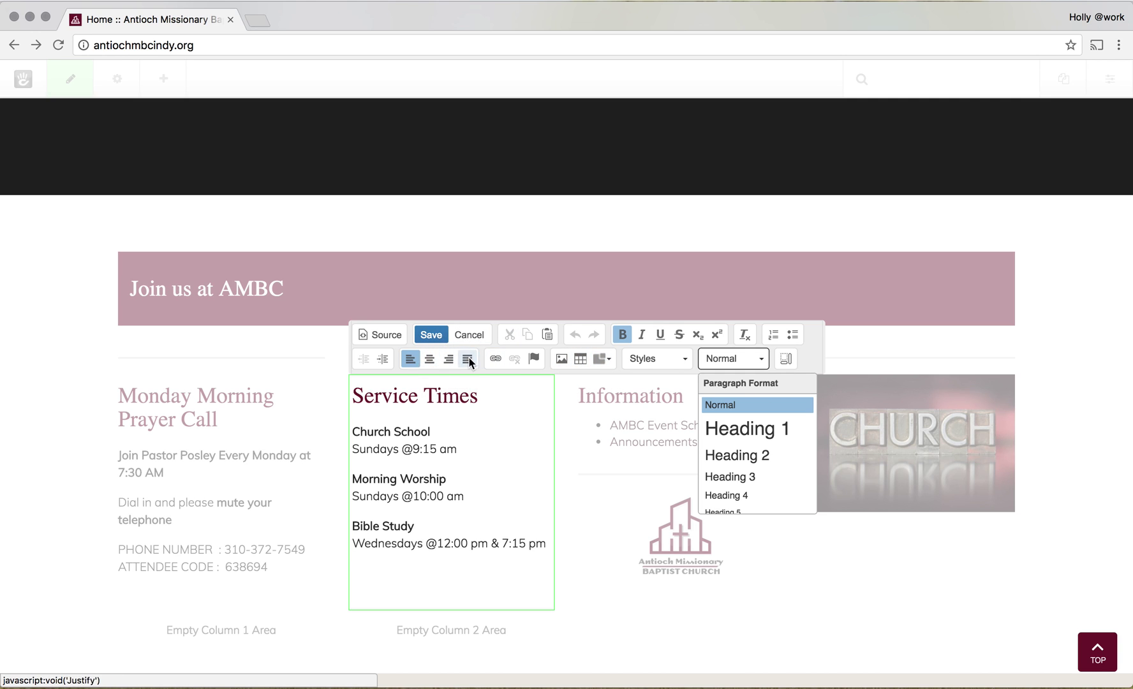
Review the heading, strong and line-break tags in the Service Times block's HTML source and save the block.
left_click(395, 336)
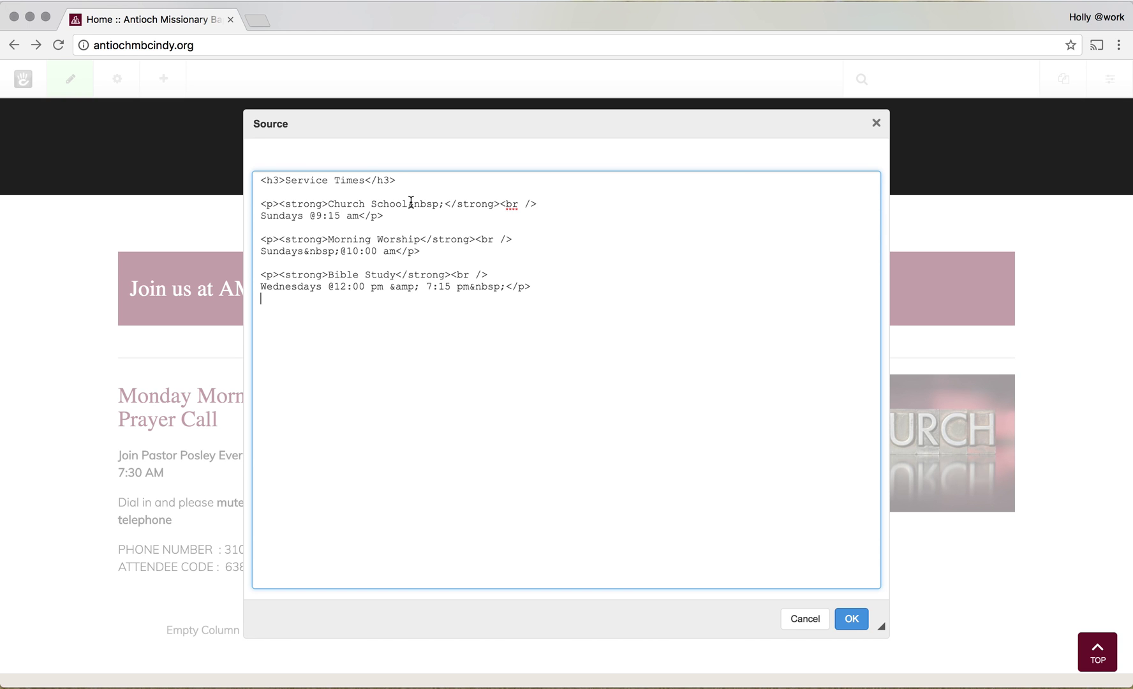
left_click_drag(267, 181, 382, 178)
left_click(370, 180)
left_click(367, 179)
left_click_drag(260, 181, 450, 181)
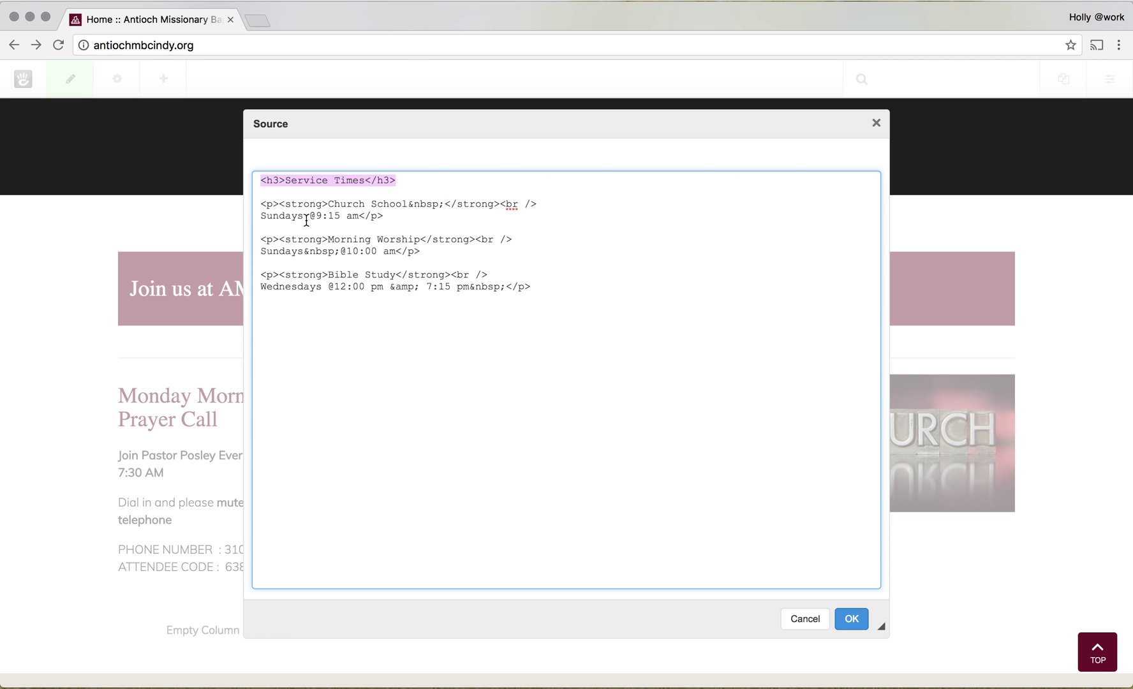
left_click_drag(261, 205, 328, 204)
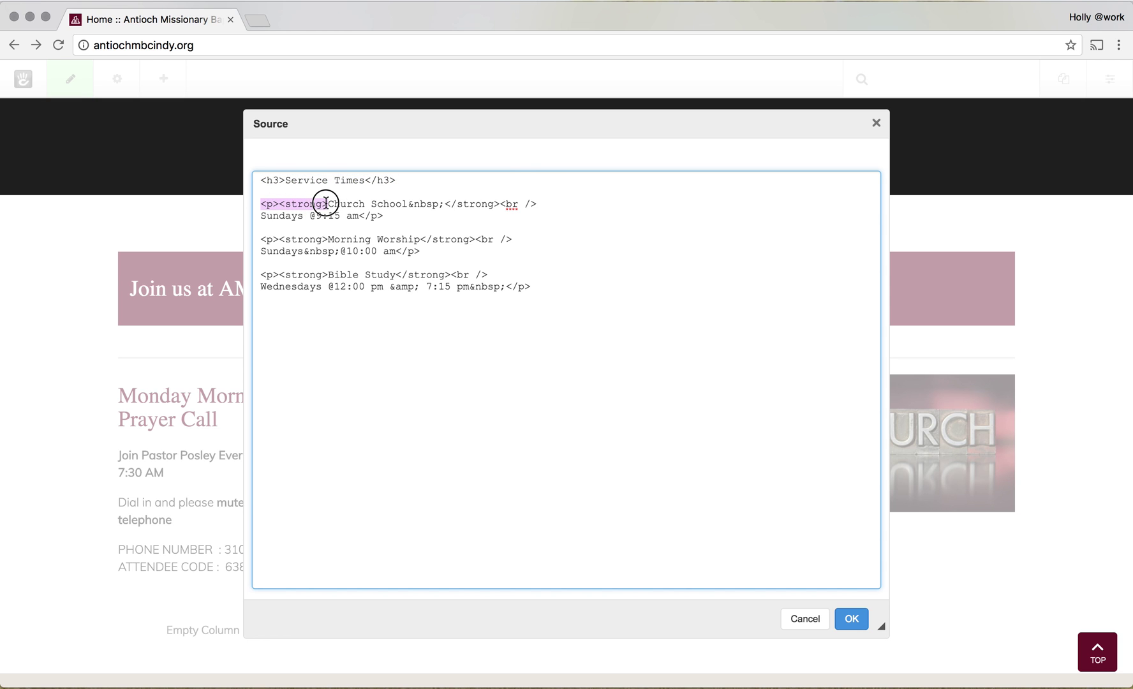
left_click_drag(448, 205, 538, 200)
left_click(543, 201)
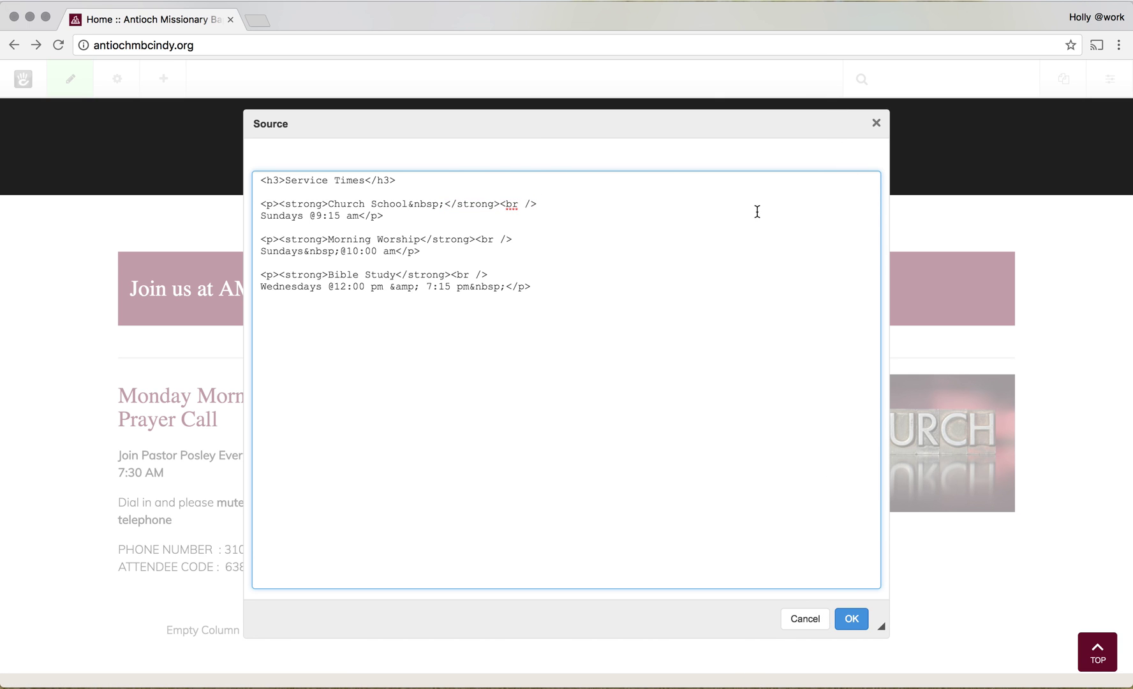
left_click(852, 618)
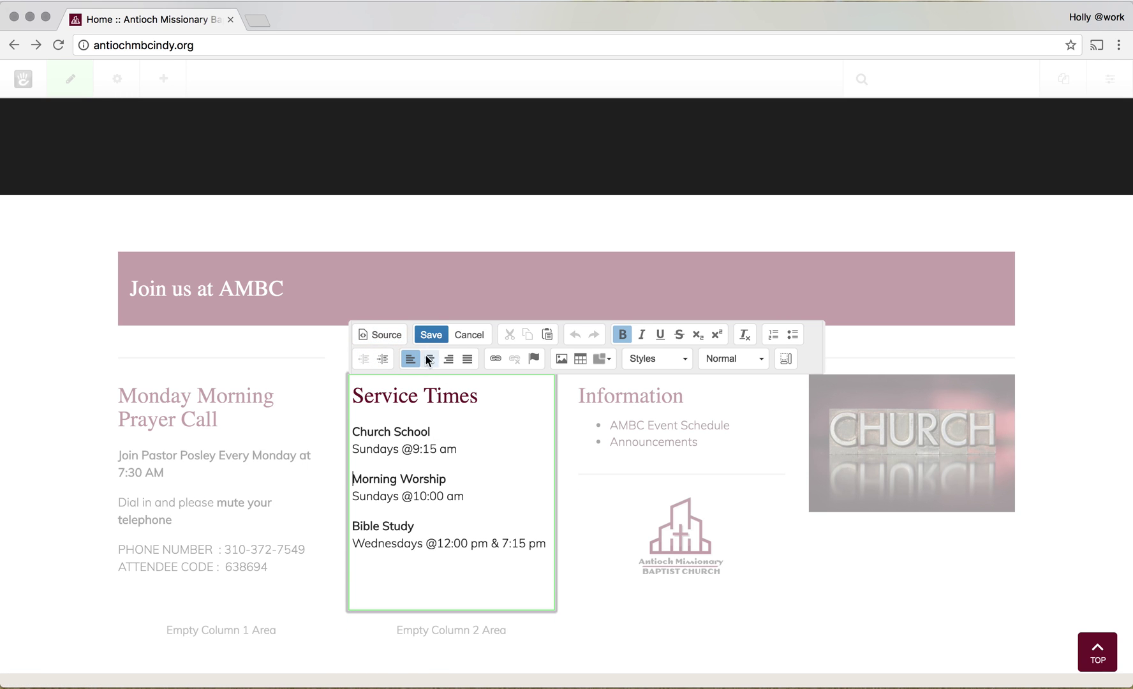
left_click(434, 334)
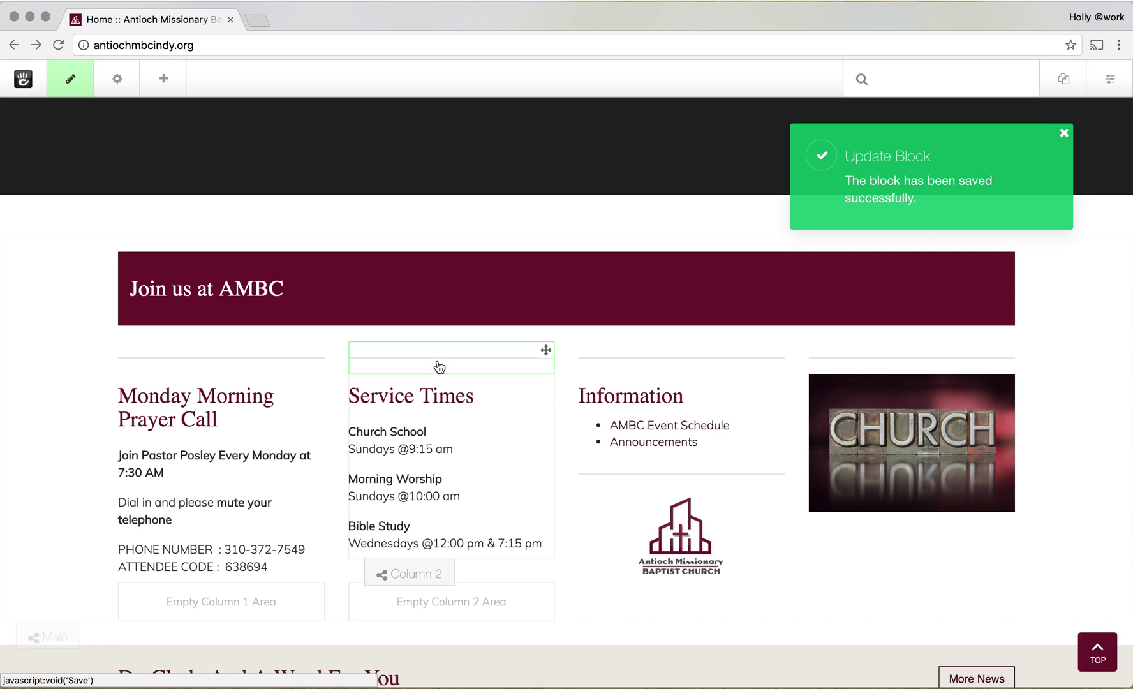
Move the Monday Morning Prayer Call block from the first column to below the CHURCH image in the fourth column.
scroll(219, 470, "down", 1)
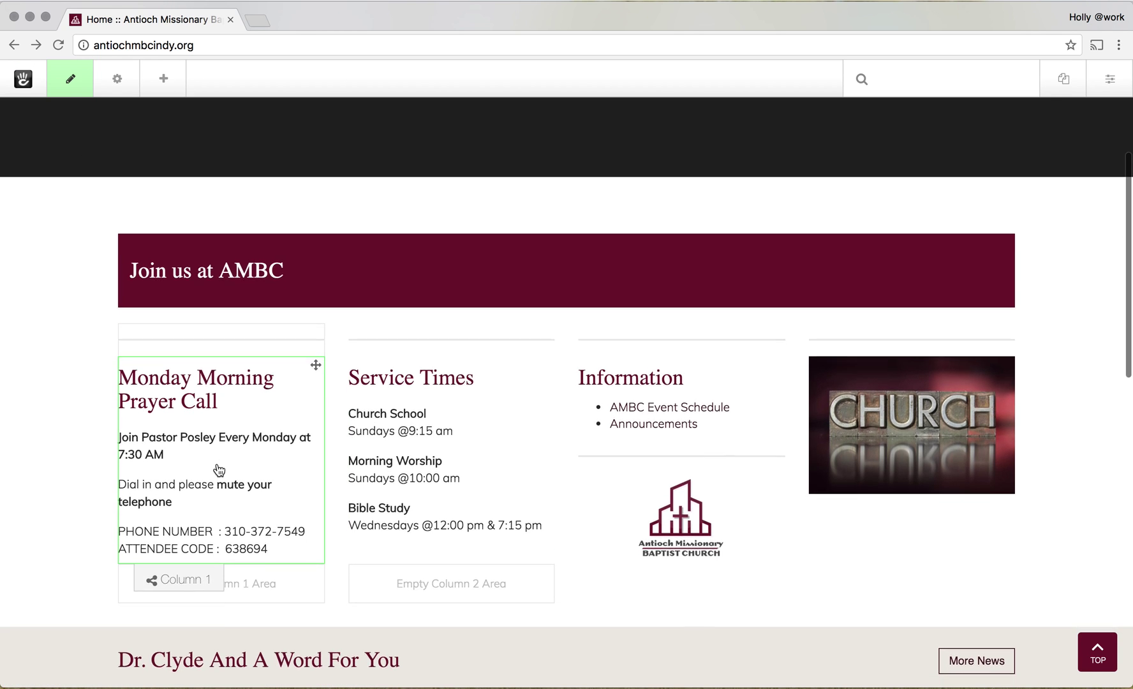
scroll(219, 471, "down", 2)
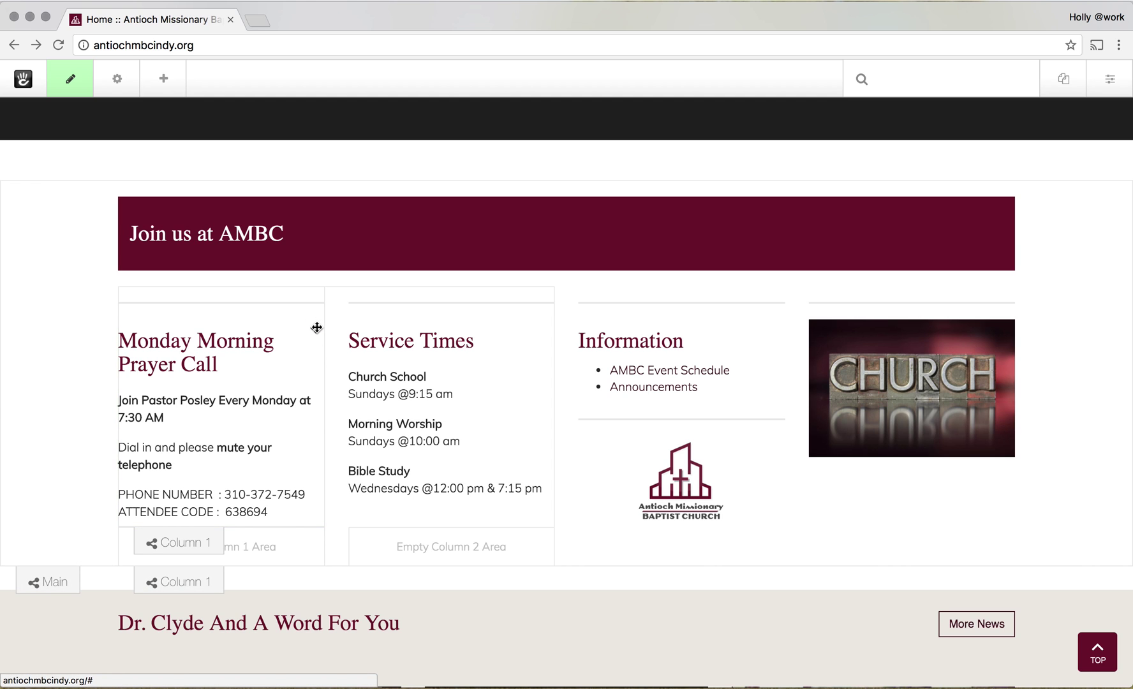
left_click_drag(316, 328, 893, 437)
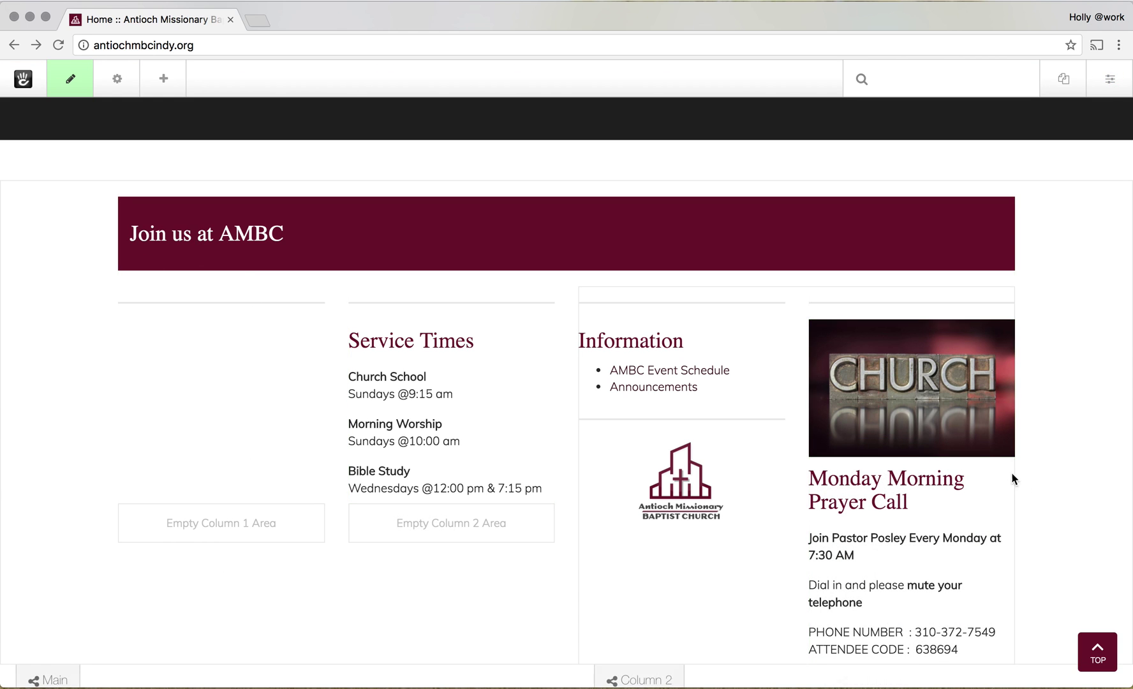
Move the Monday Morning Prayer Call block back to the first column, below its divider line.
left_click_drag(1007, 466, 582, 288)
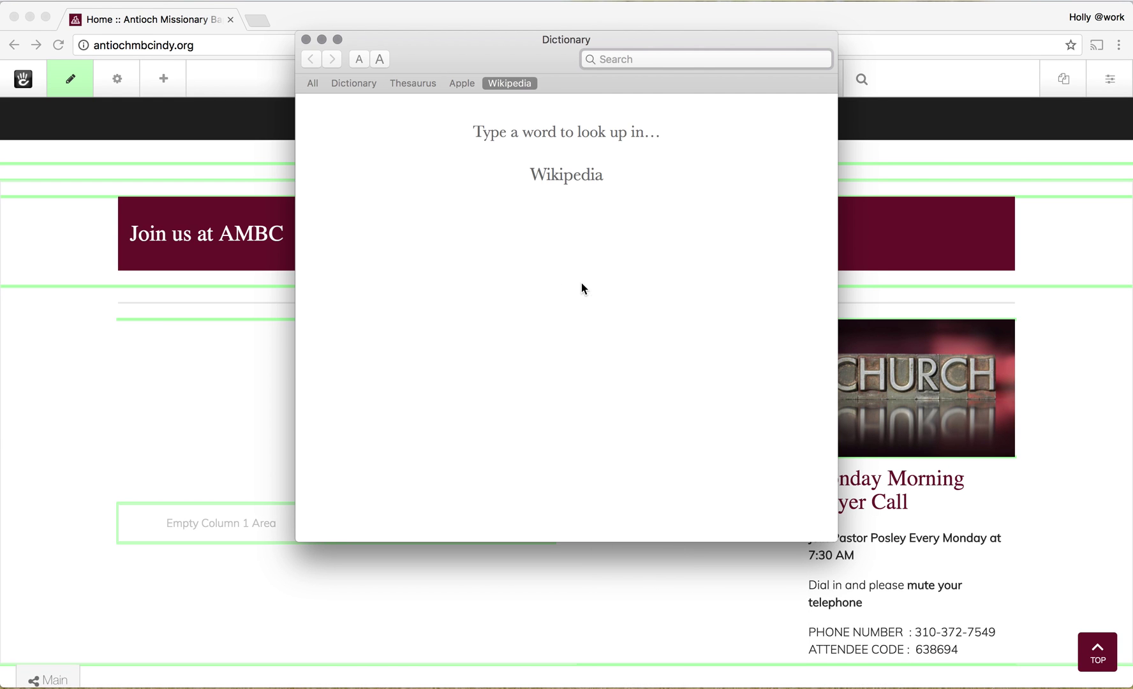
left_click(306, 38)
left_click_drag(1007, 468, 273, 305)
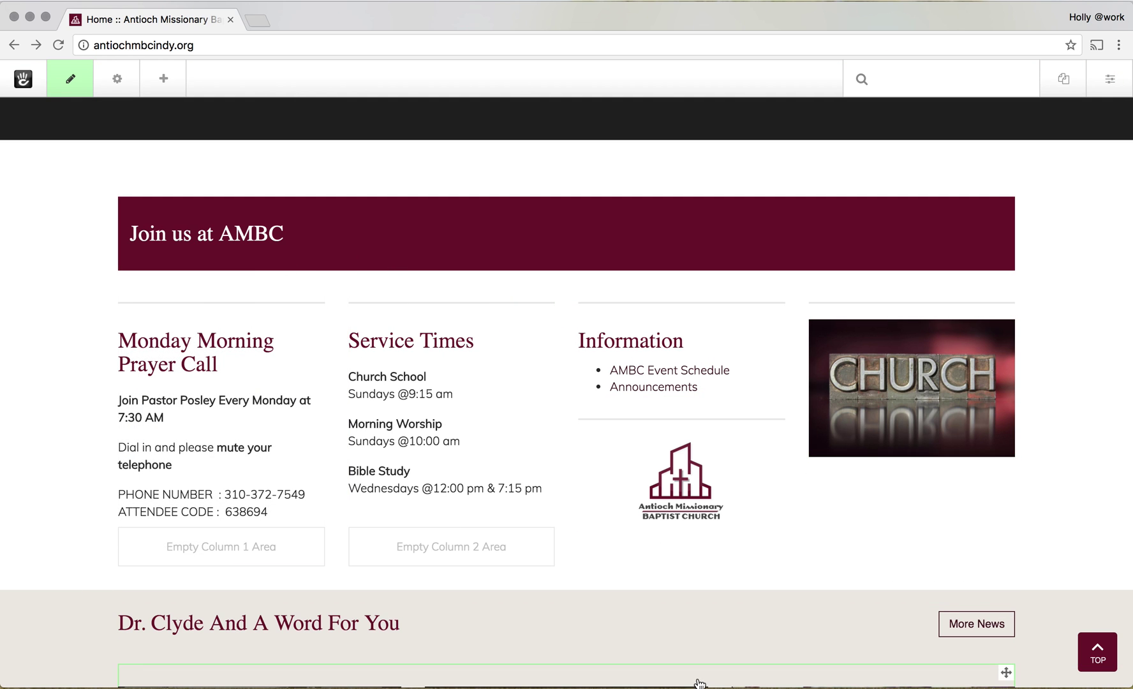
Move the footer block with the Bible Study, Church School and Morning Worship times into the empty Full Width Column area.
scroll(711, 636, "down", 5)
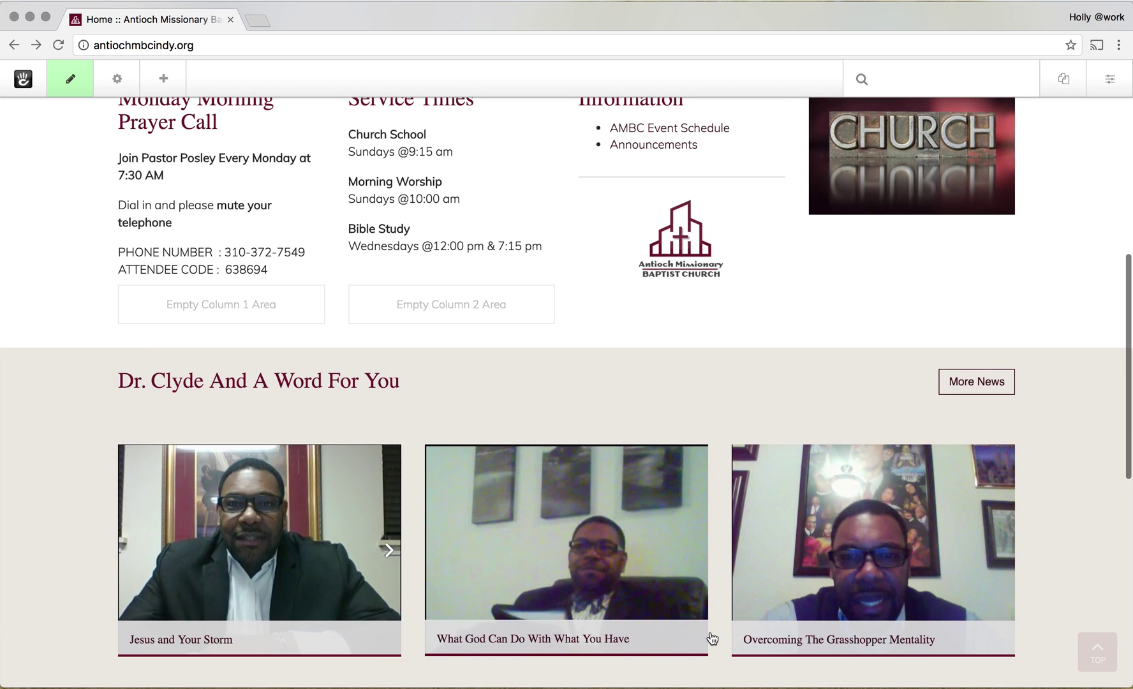
scroll(711, 638, "up", 11)
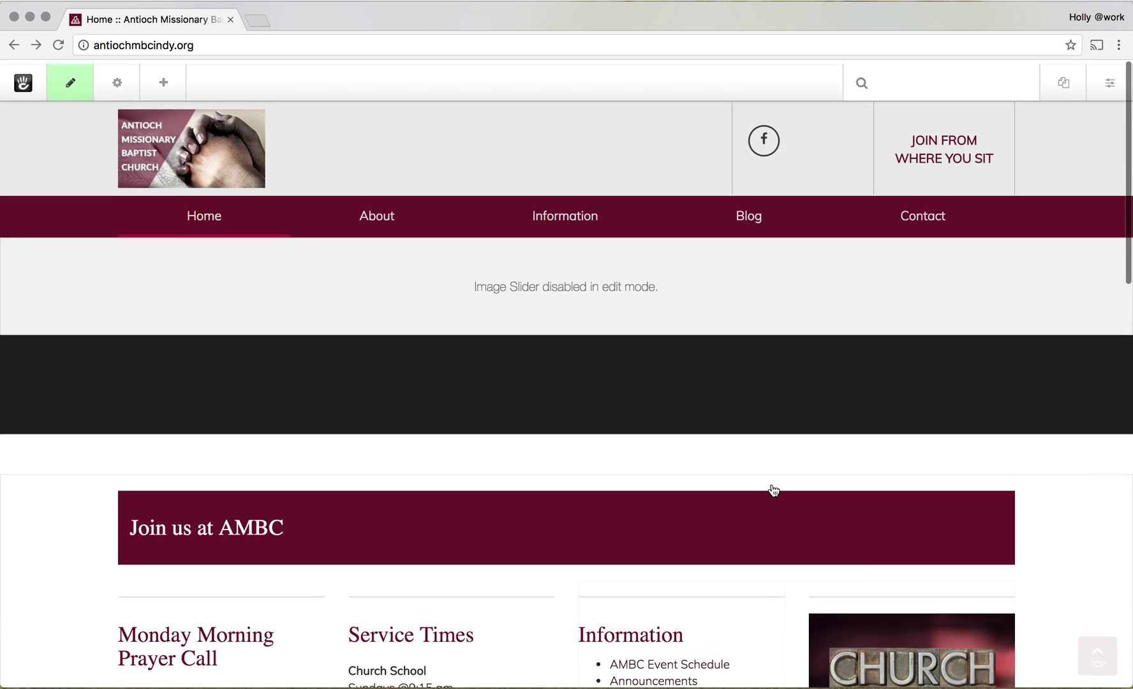
scroll(741, 622, "down", 18)
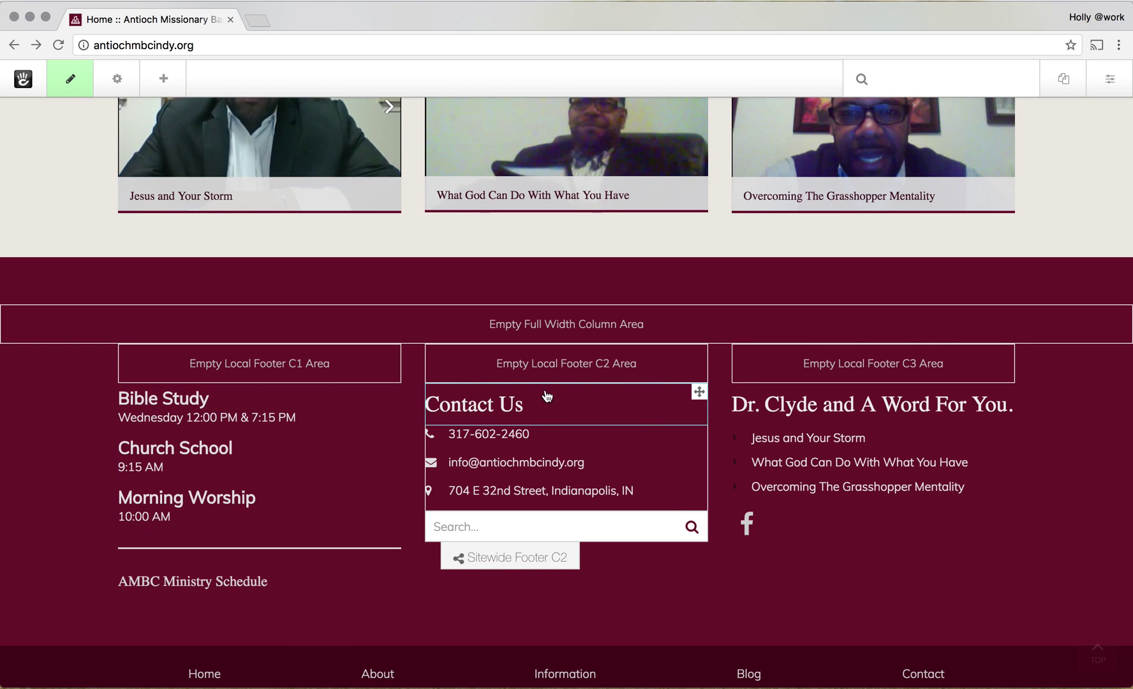
scroll(606, 399, "up", 15)
scroll(603, 394, "down", 12)
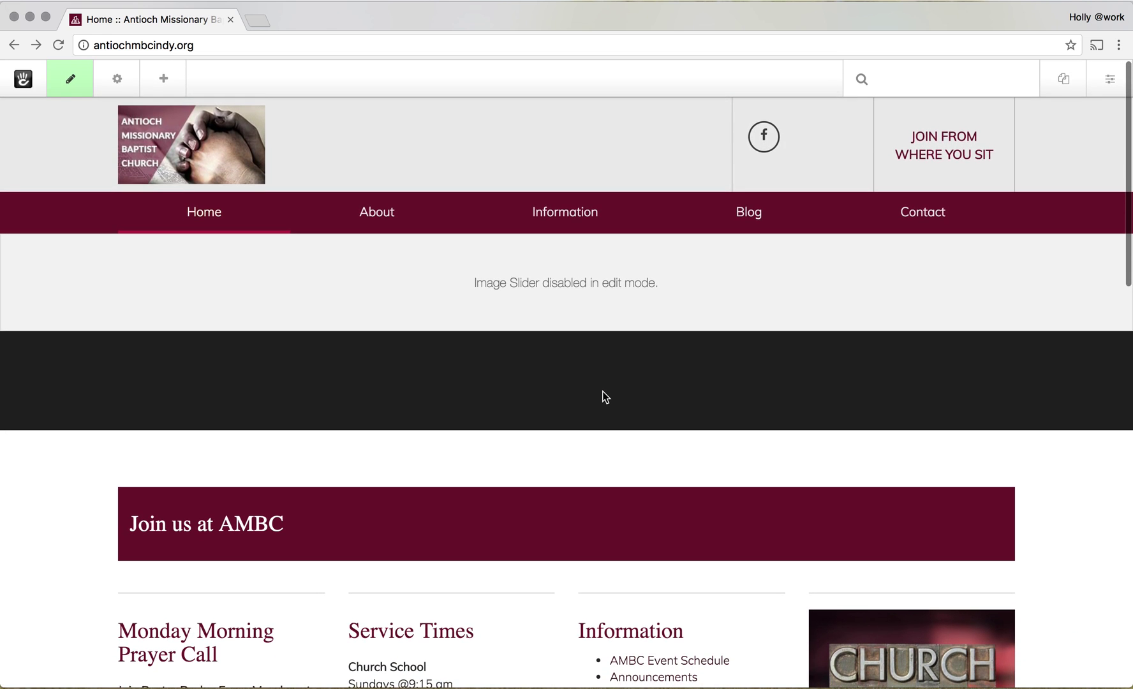
scroll(603, 393, "down", 2)
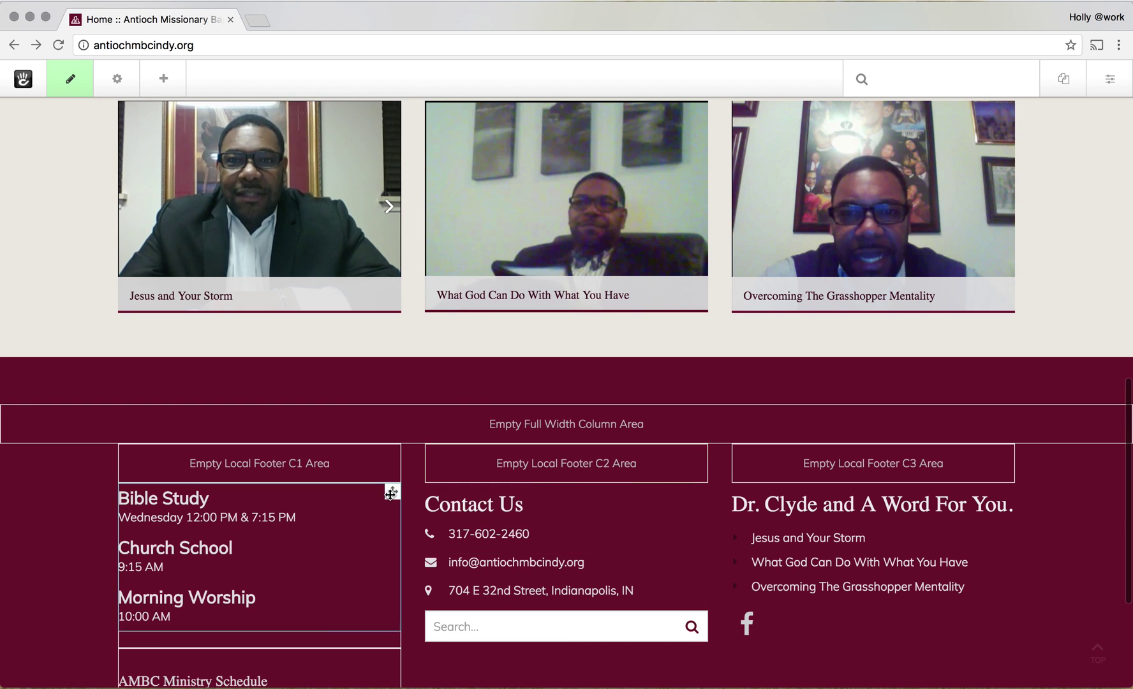
left_click_drag(390, 494, 482, 396)
Return the service times block to the Sitewide Footer C1 area, above the divider line and AMBC Ministry Schedule.
scroll(296, 633, "down", 5)
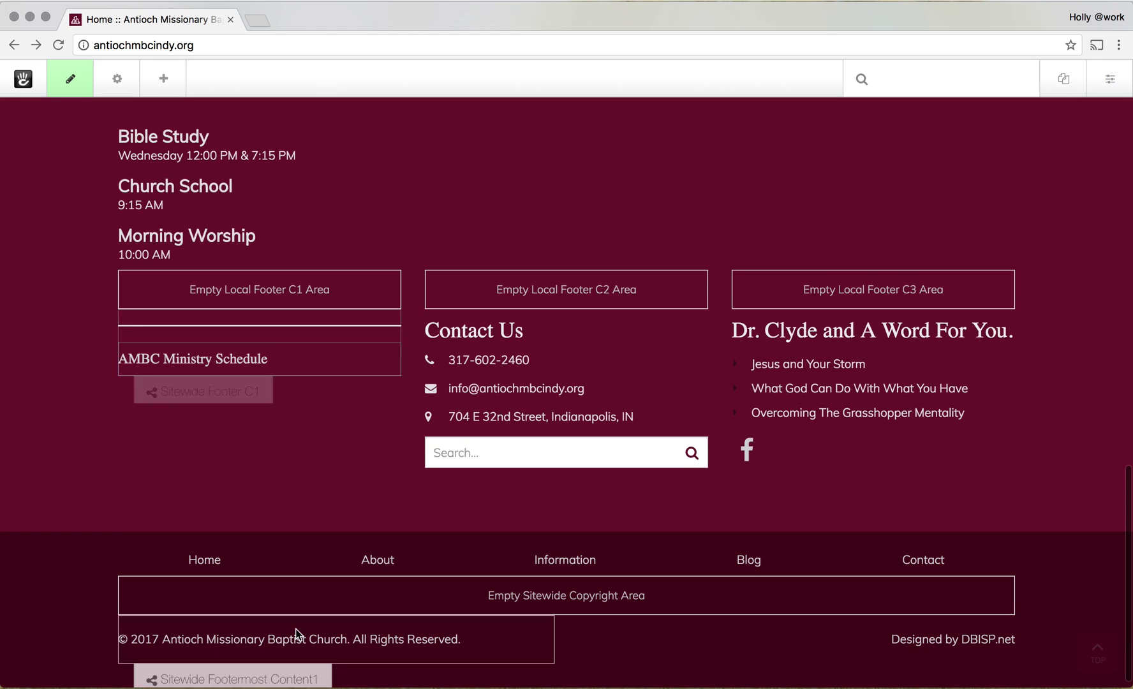
scroll(295, 434, "up", 4)
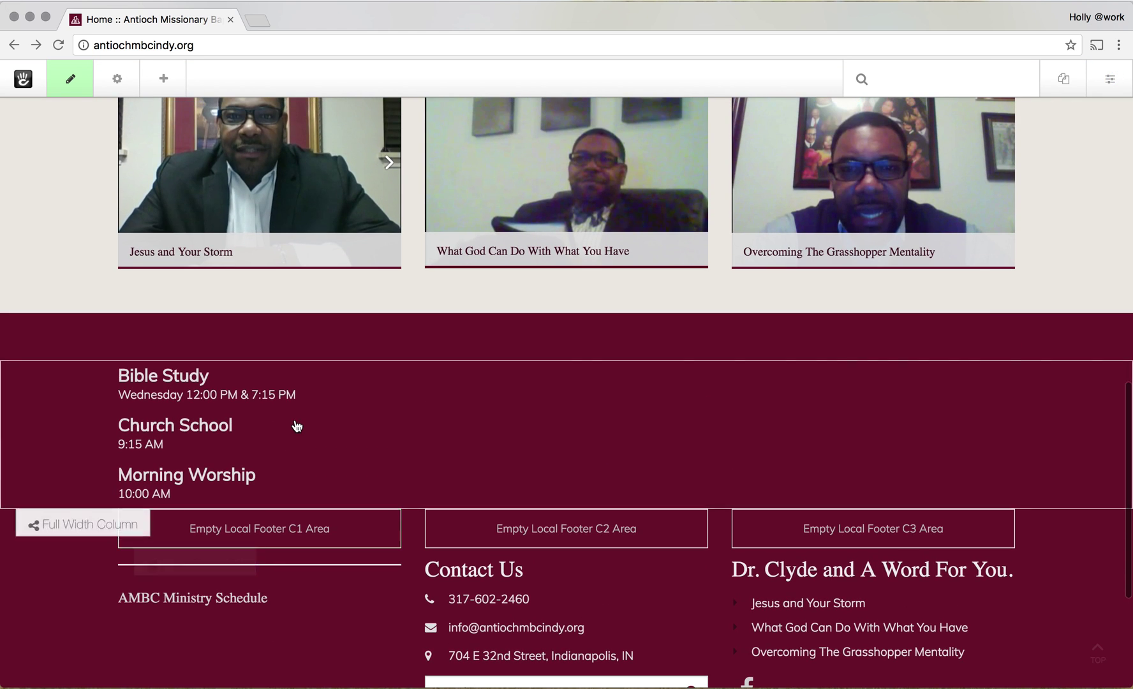
left_click_drag(1006, 368, 393, 464)
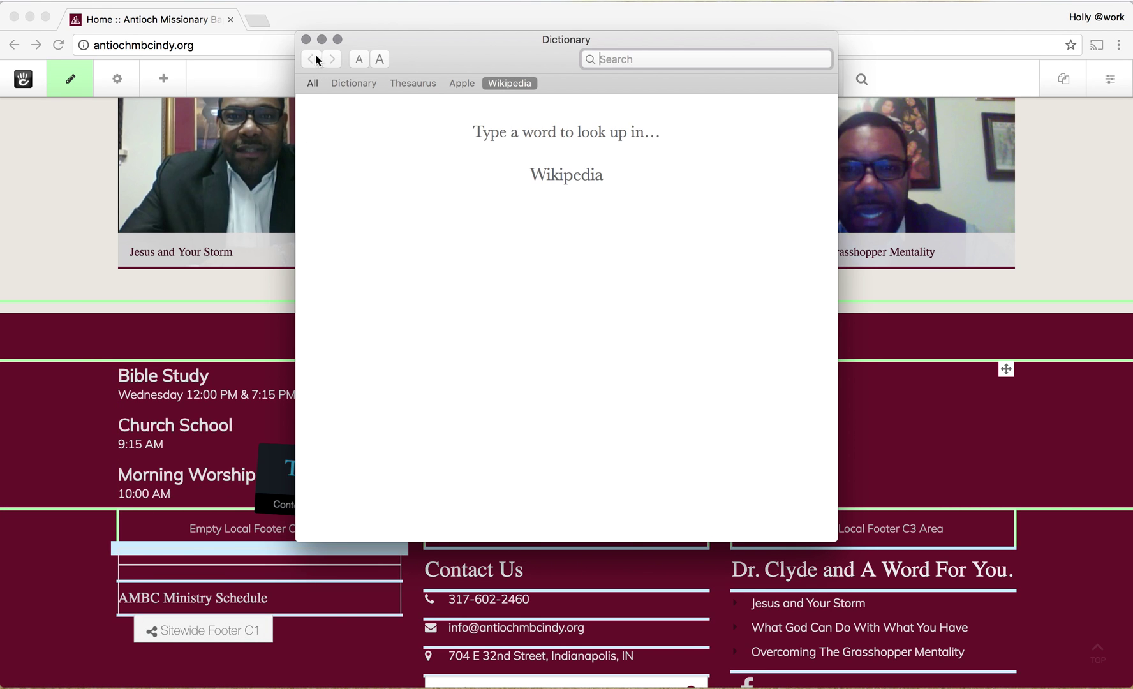
left_click(306, 39)
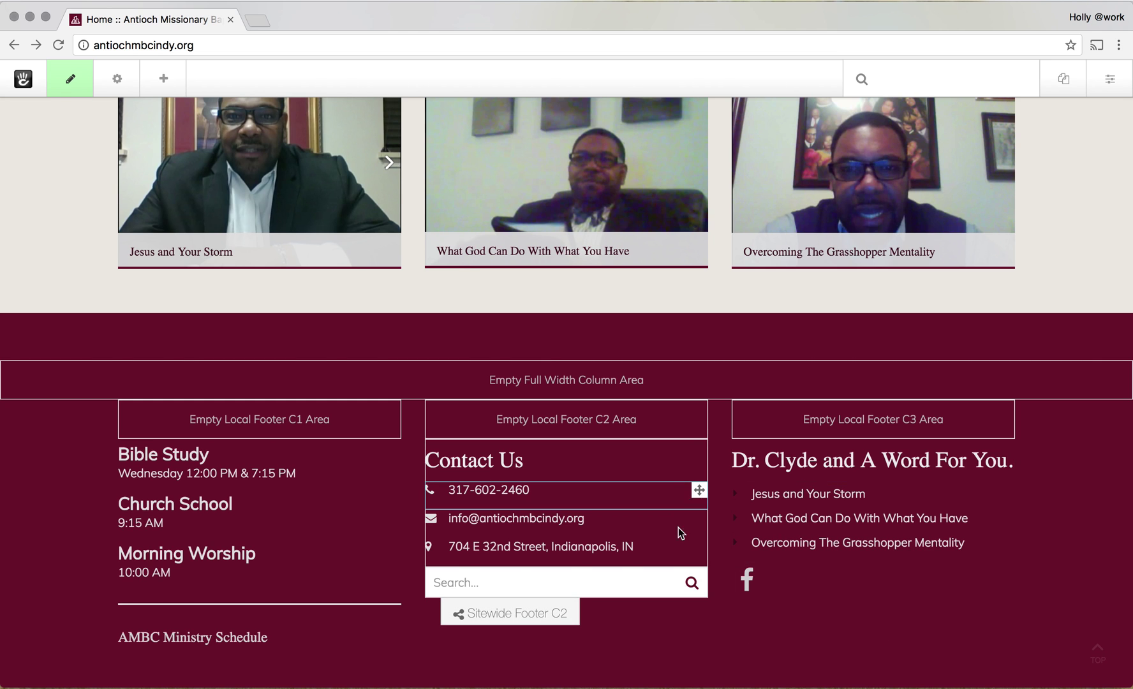
Check which actions the empty Sitewide Copyright area in the footer offers.
scroll(671, 675, "down", 3)
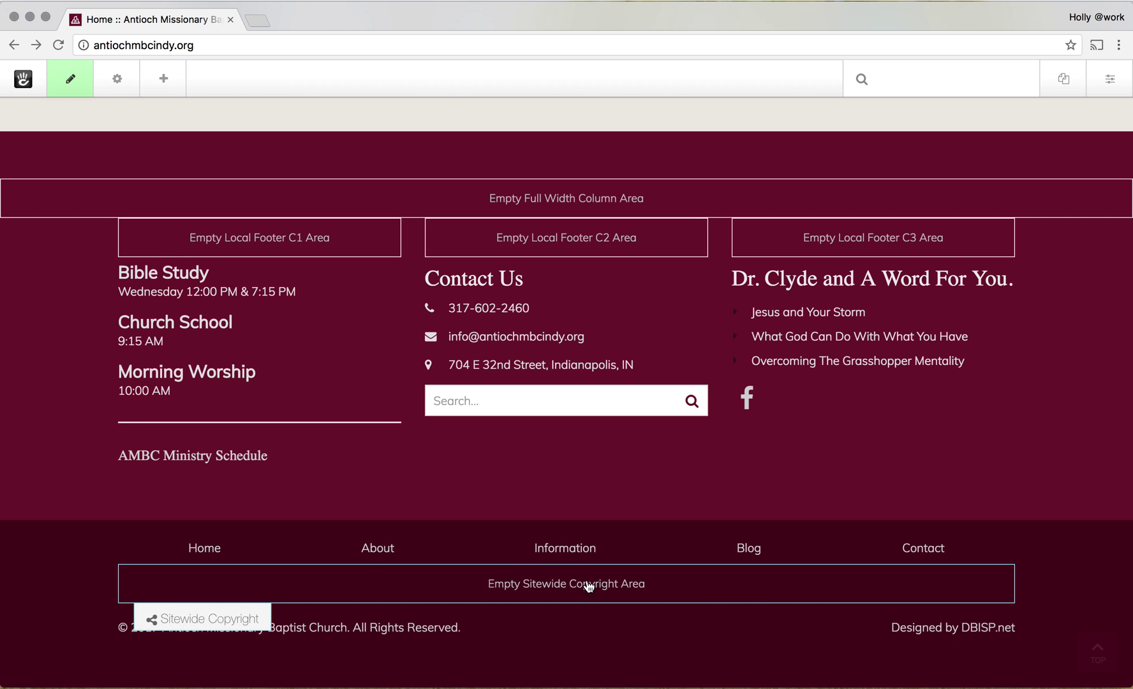
left_click(553, 591)
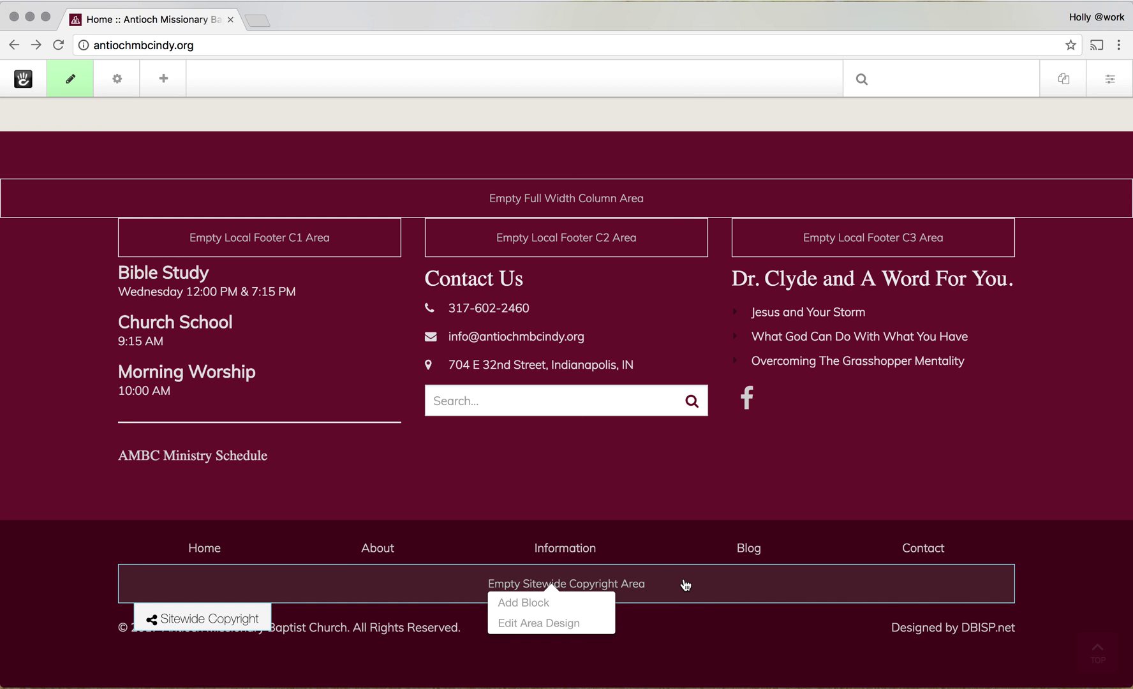
scroll(685, 584, "up", 15)
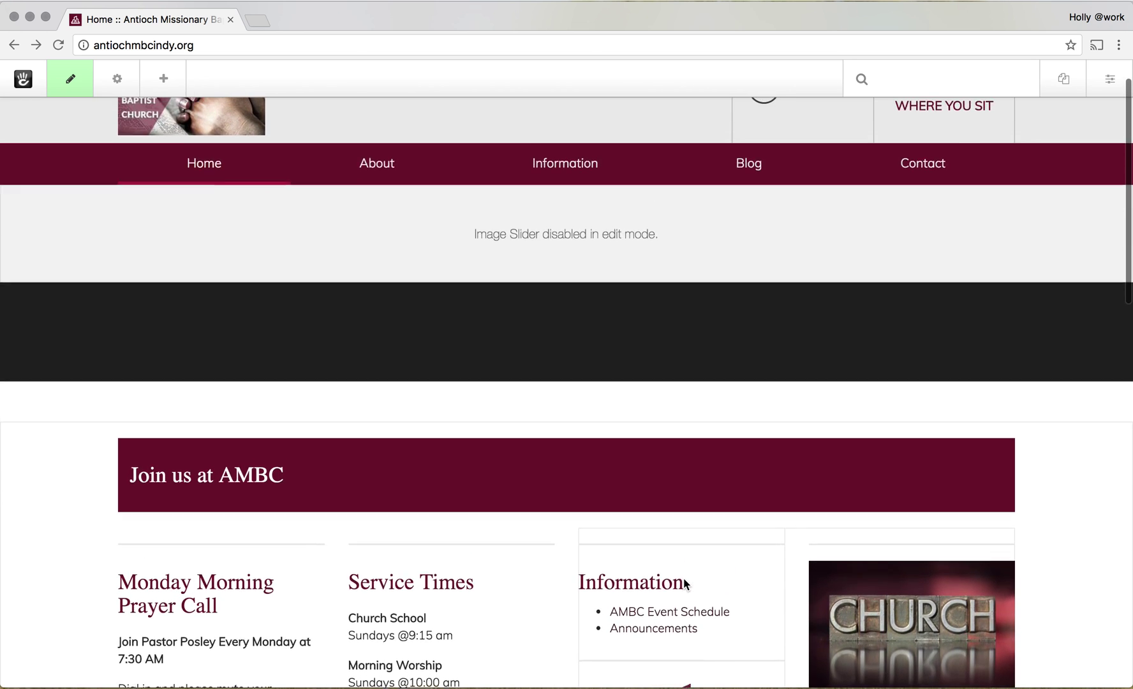
Check which actions the empty Local Footer C2 area offers and close its options without adding anything.
scroll(685, 579, "down", 15)
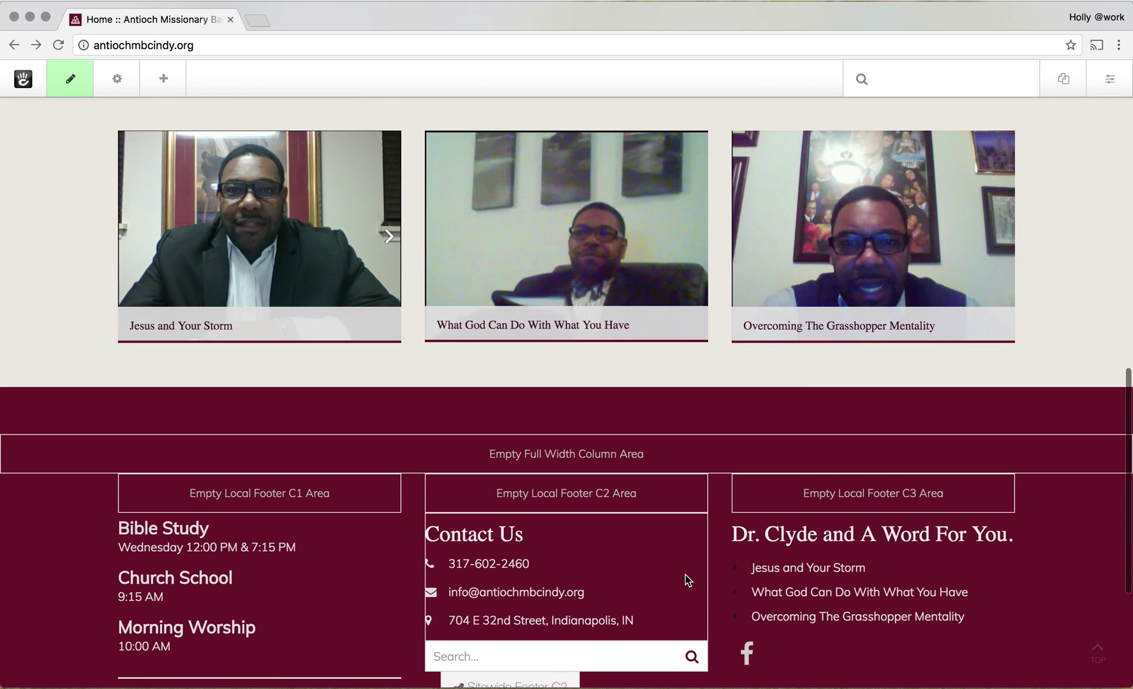
scroll(701, 535, "down", 1)
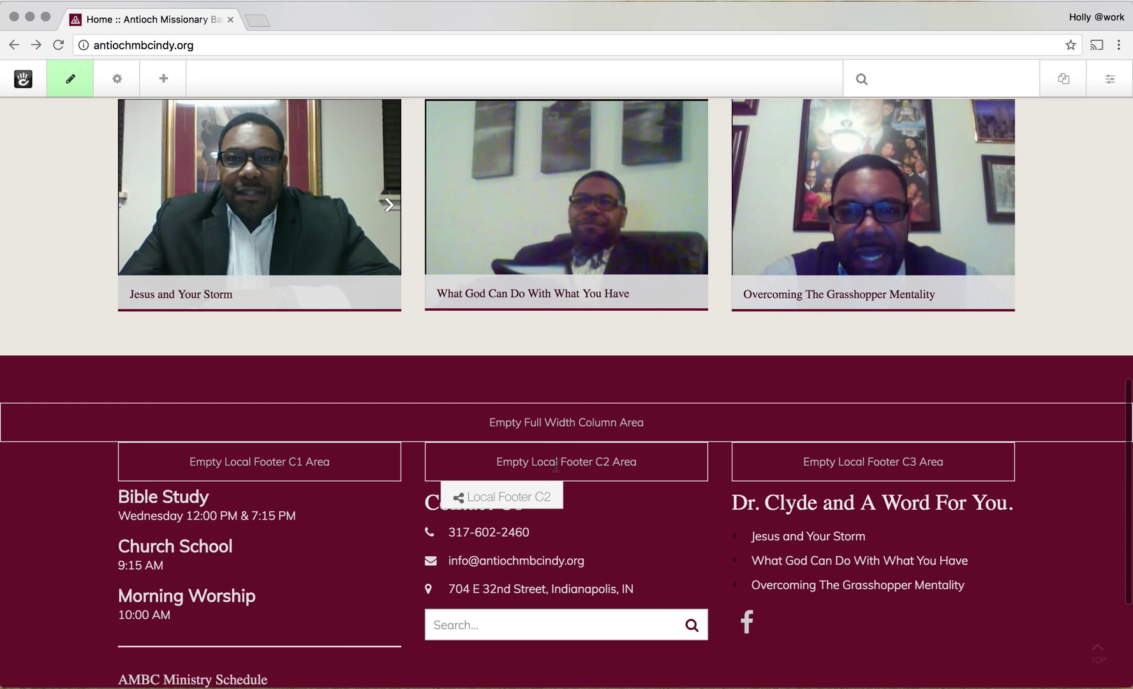
left_click_drag(564, 459, 595, 456)
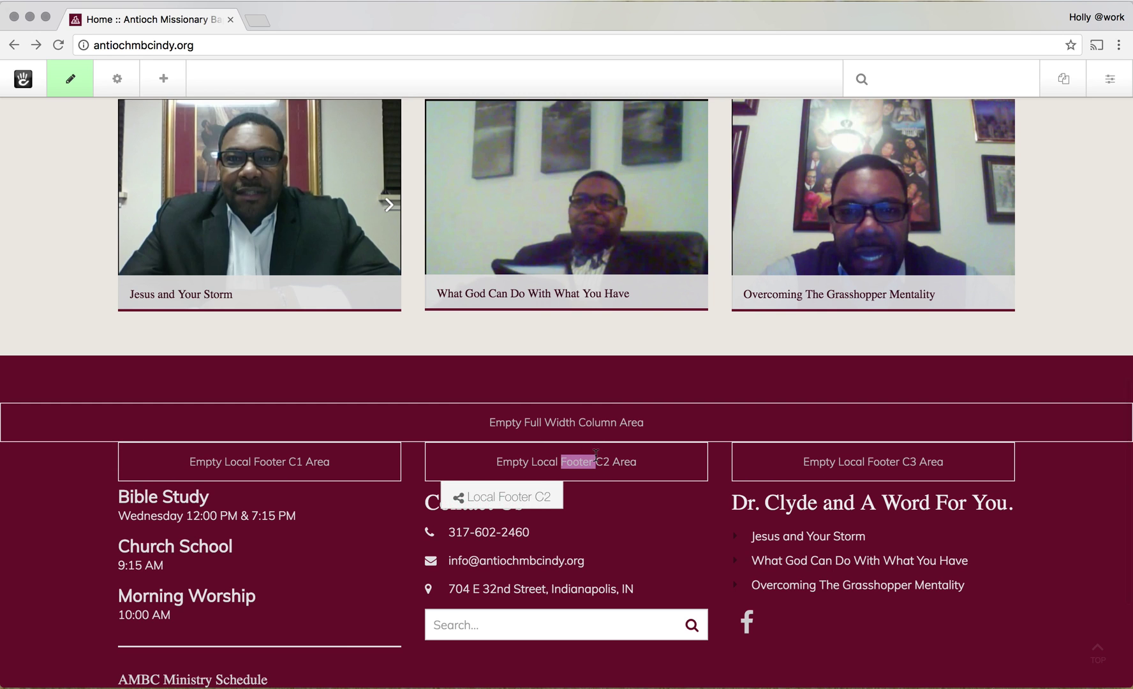
left_click(536, 464)
left_click(569, 463)
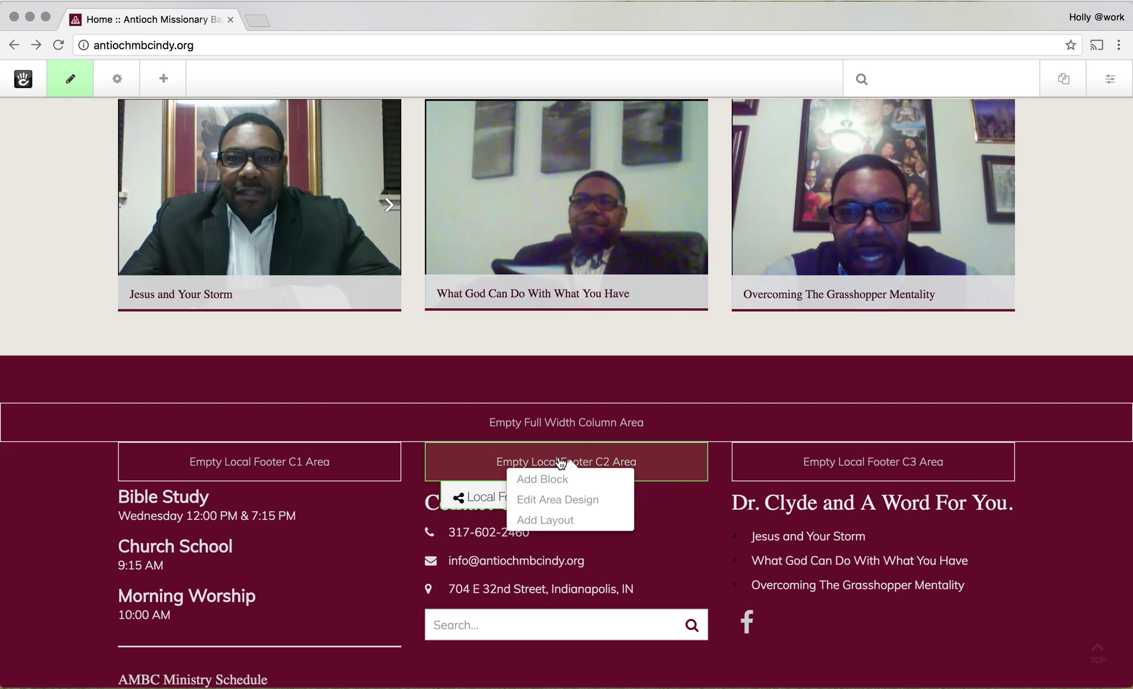
left_click(718, 426)
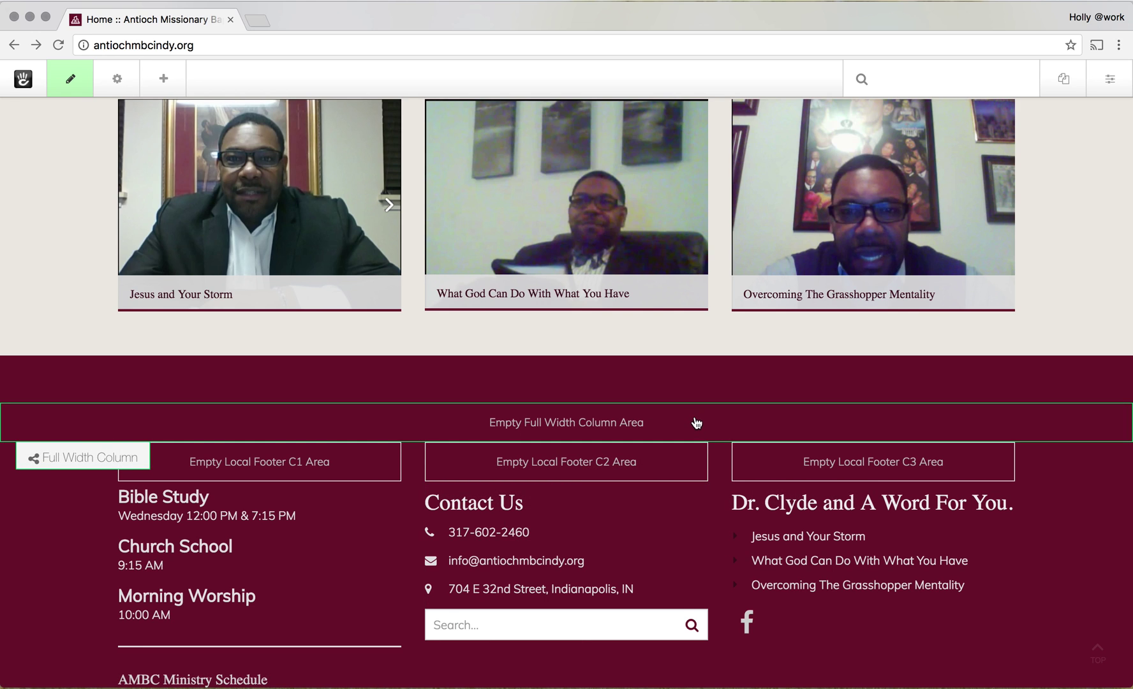
Save the home page changes as an unpublished version, without entering version comments.
scroll(697, 423, "up", 15)
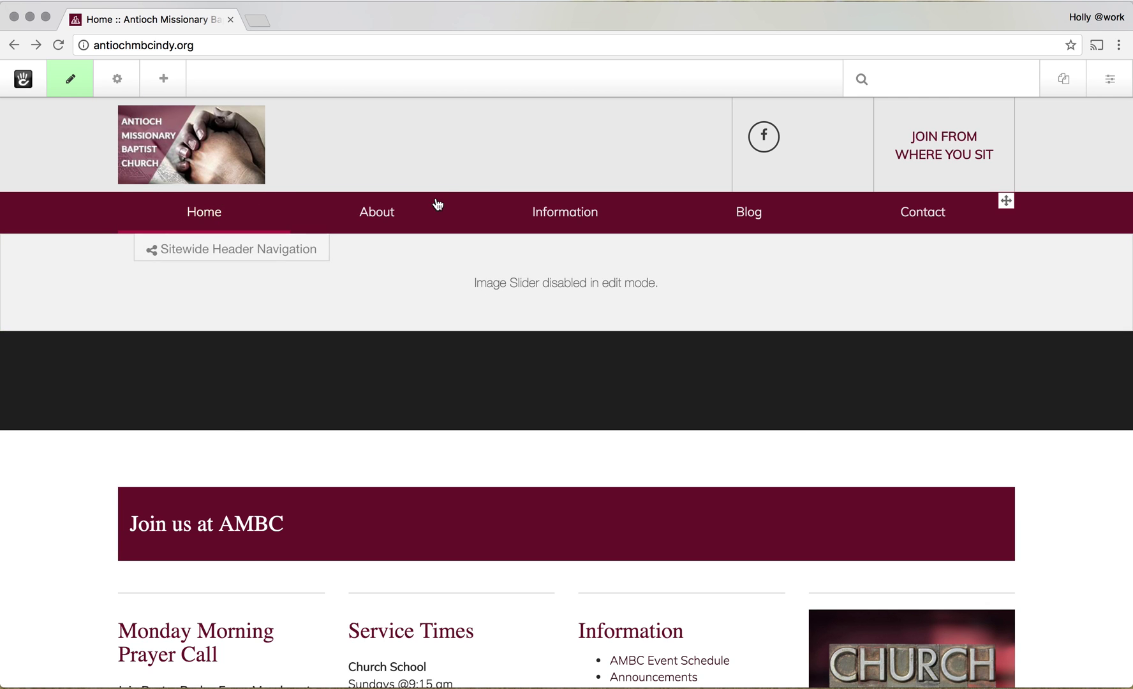
left_click(72, 81)
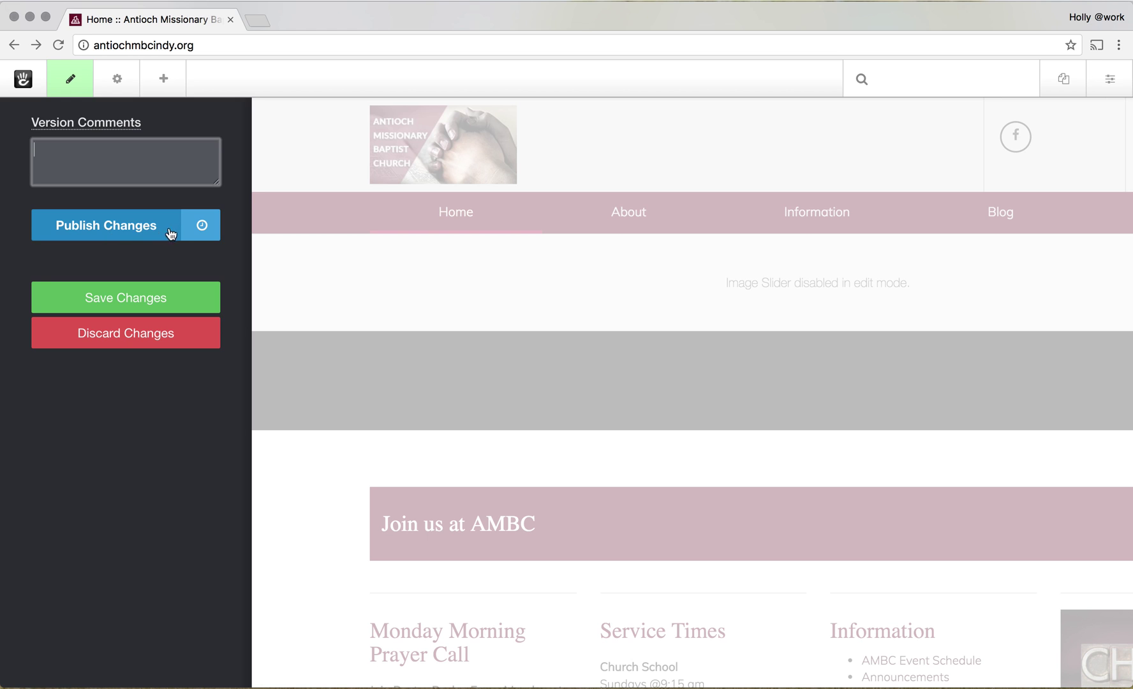
left_click(146, 307)
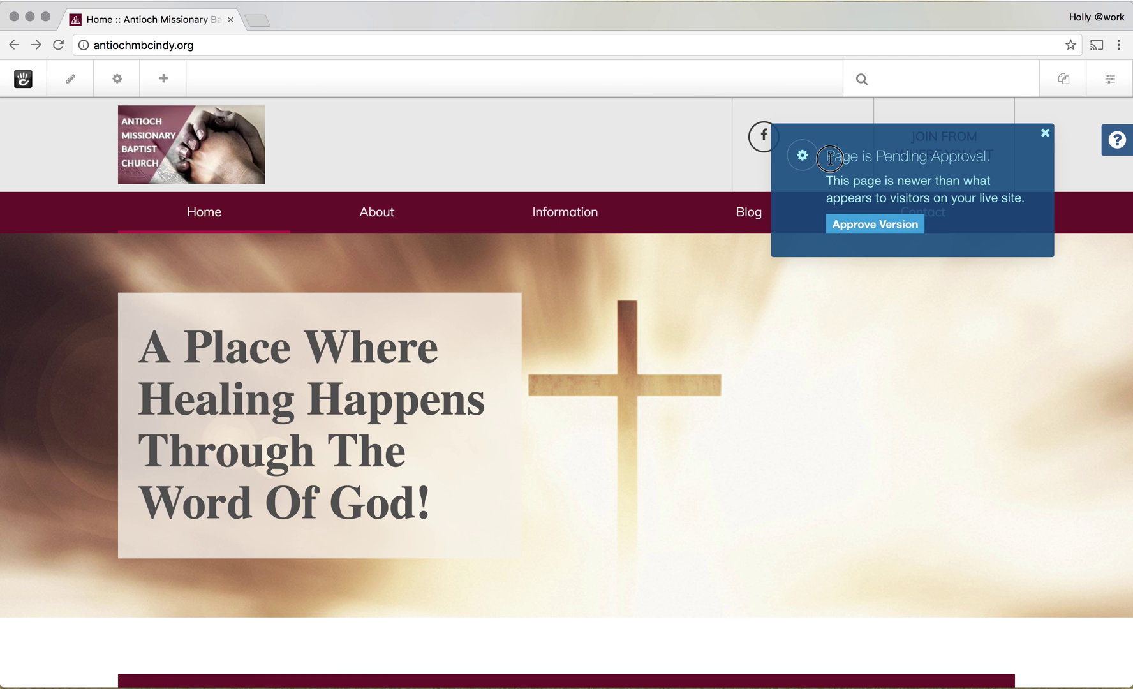
Look over the saved home page draft and approve its pending version for the live site.
left_click_drag(825, 156, 999, 158)
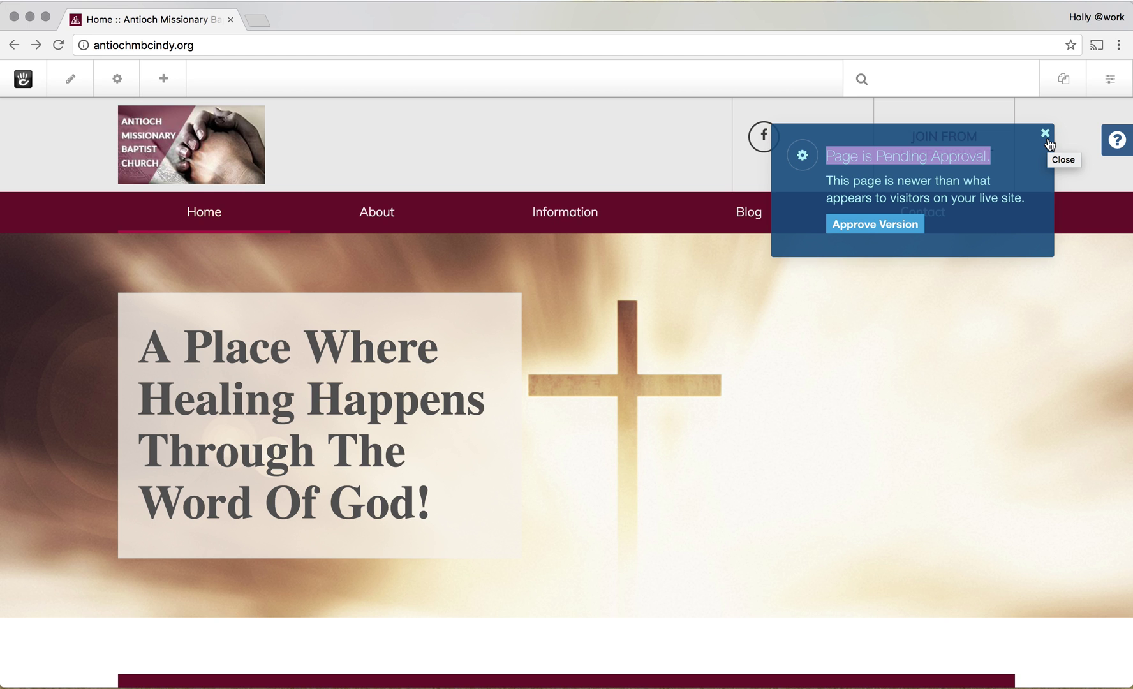
scroll(843, 527, "down", 15)
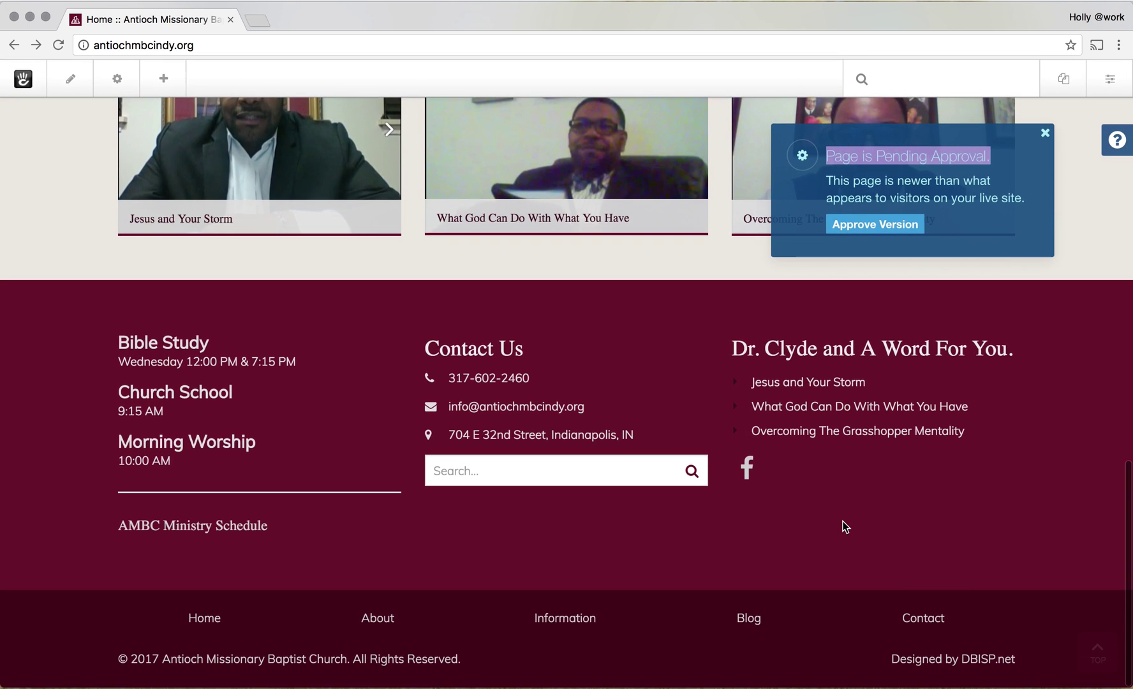
scroll(844, 526, "up", 15)
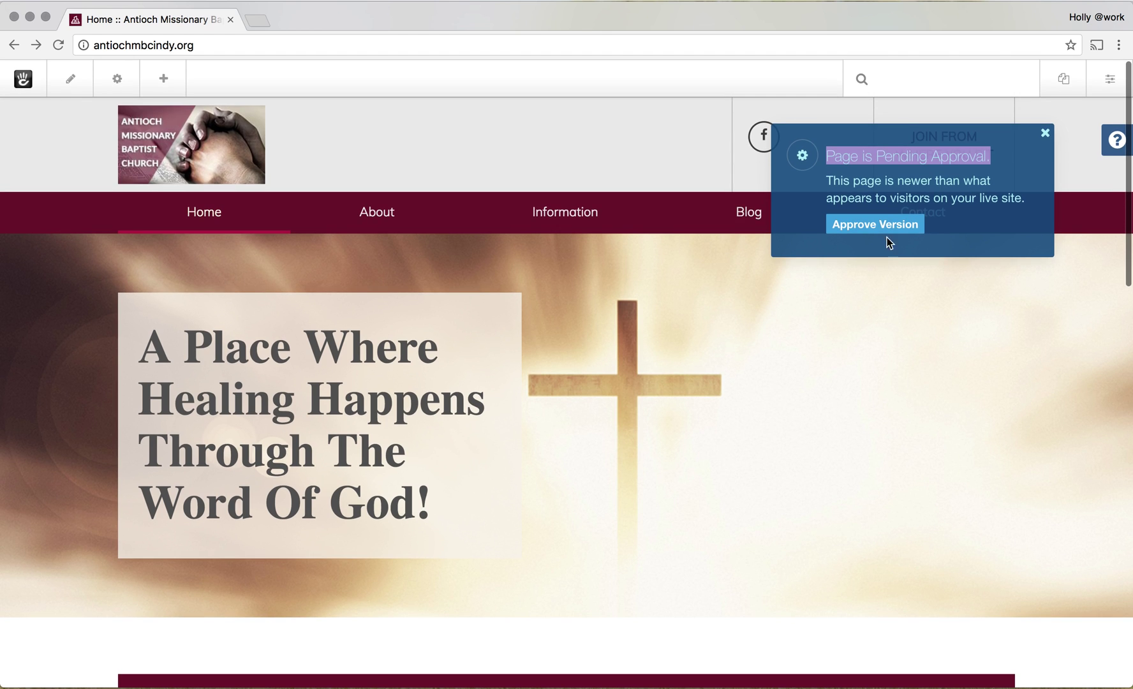
left_click(886, 228)
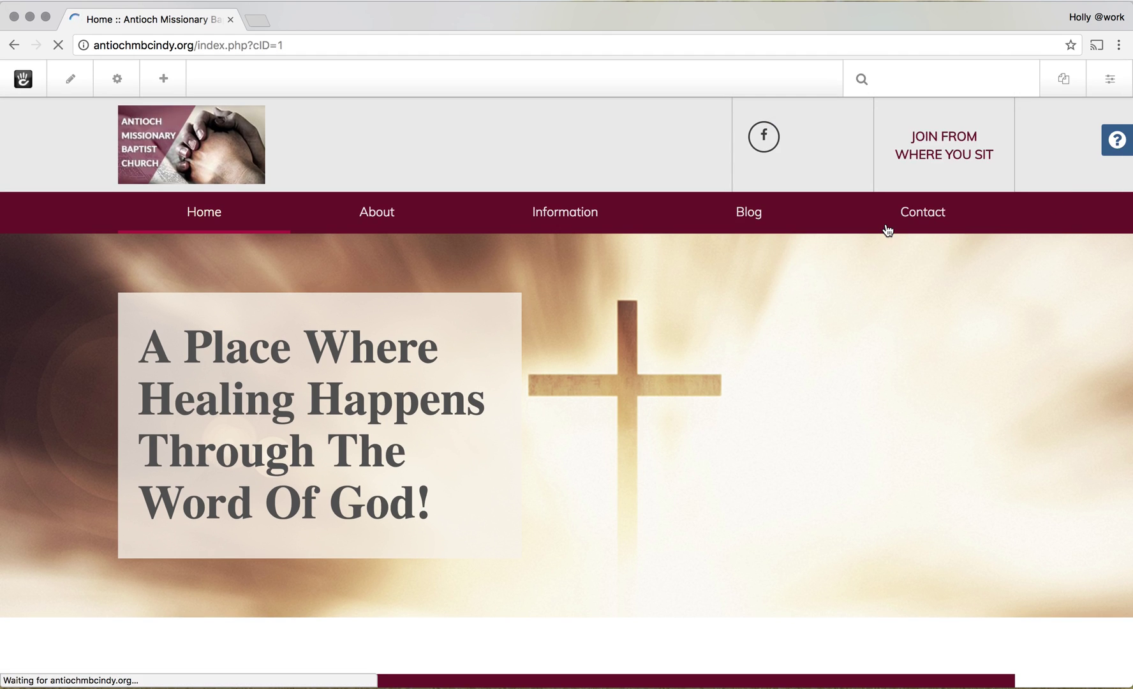
Put the home page in edit mode, move the divider line beneath the Information list to below the CHURCH image, and return it.
left_click(66, 85)
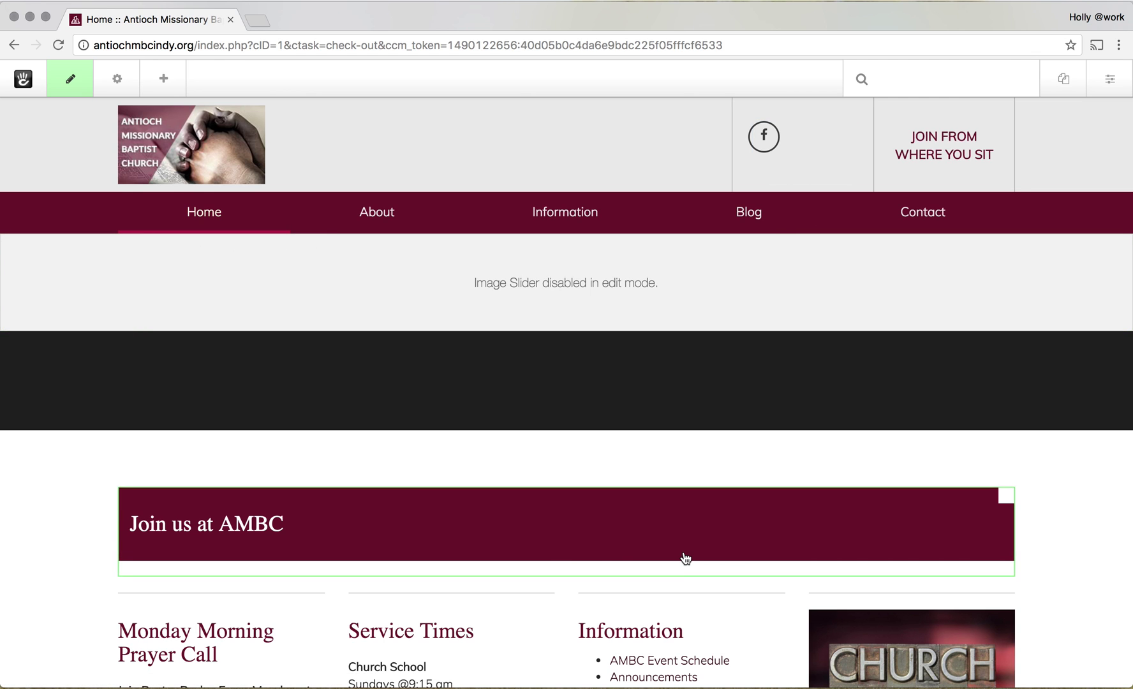
scroll(685, 559, "down", 3)
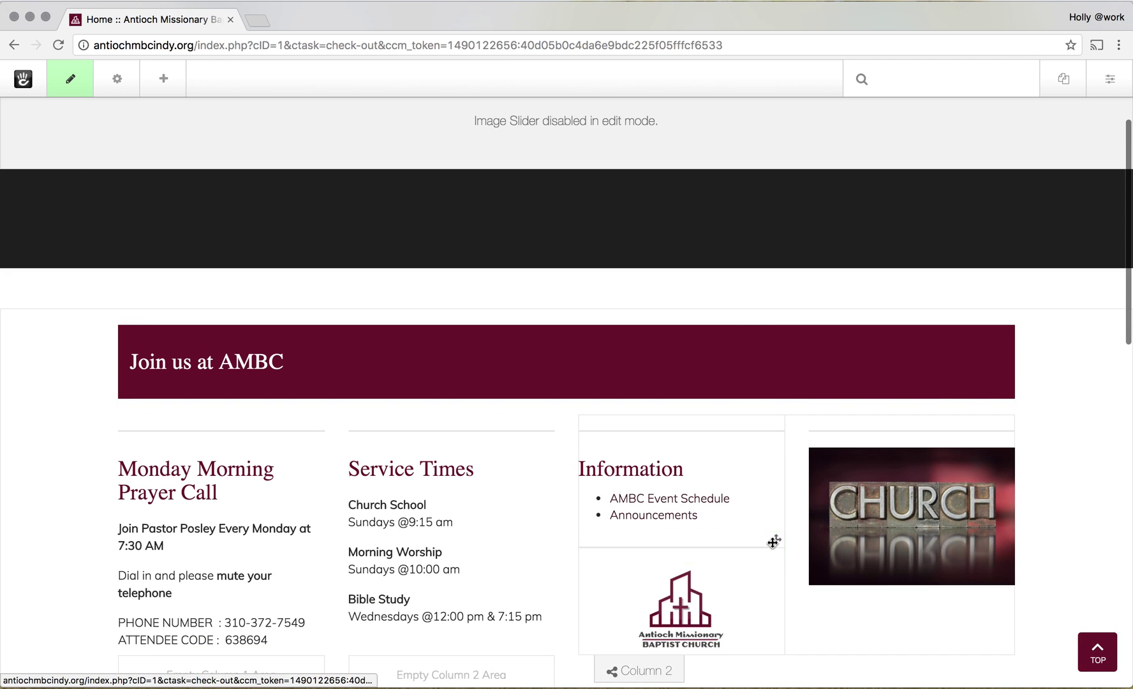
left_click_drag(772, 541, 880, 597)
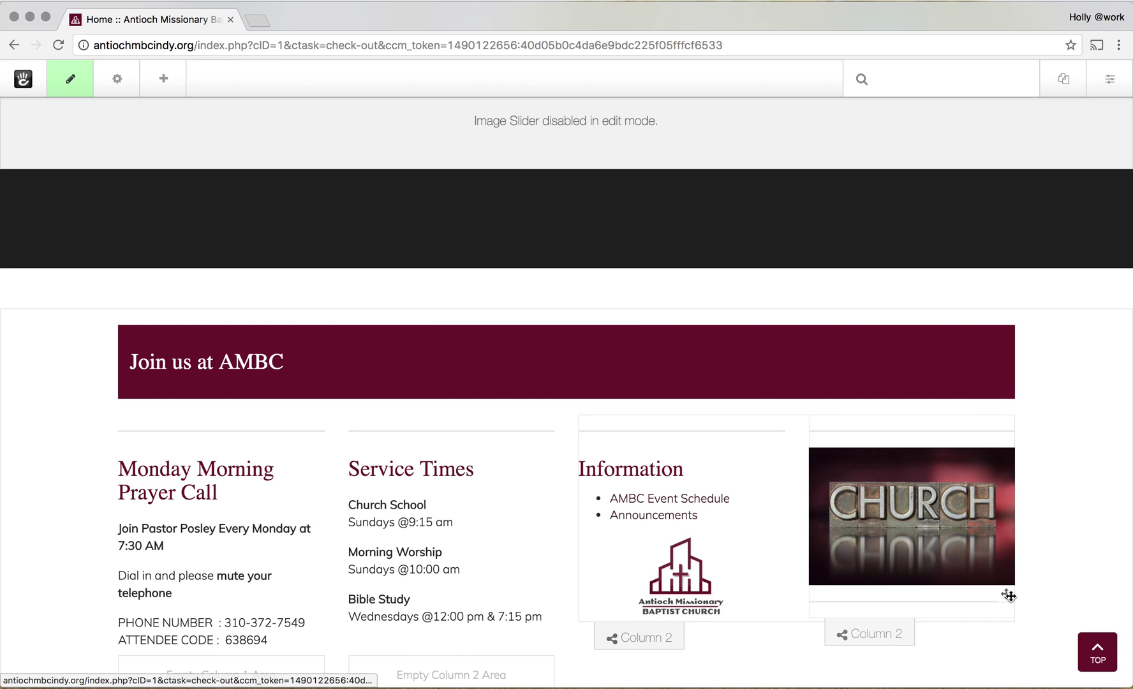
left_click_drag(1006, 591, 677, 505)
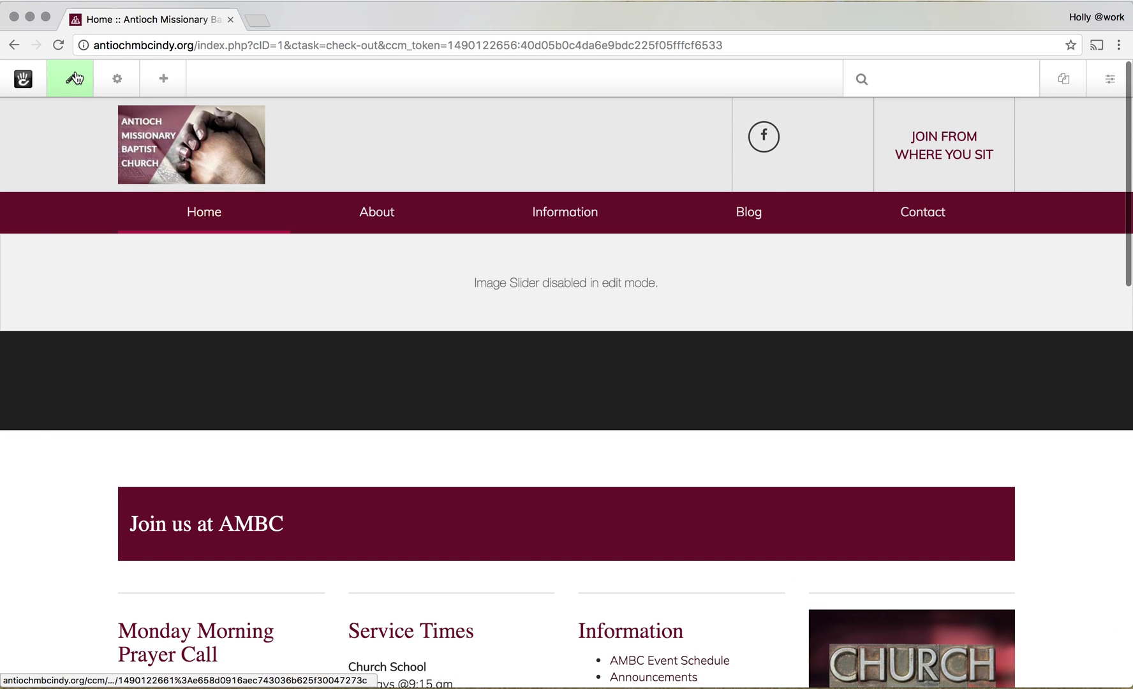
Check the date and time options for scheduling publication of the home page changes.
left_click(73, 78)
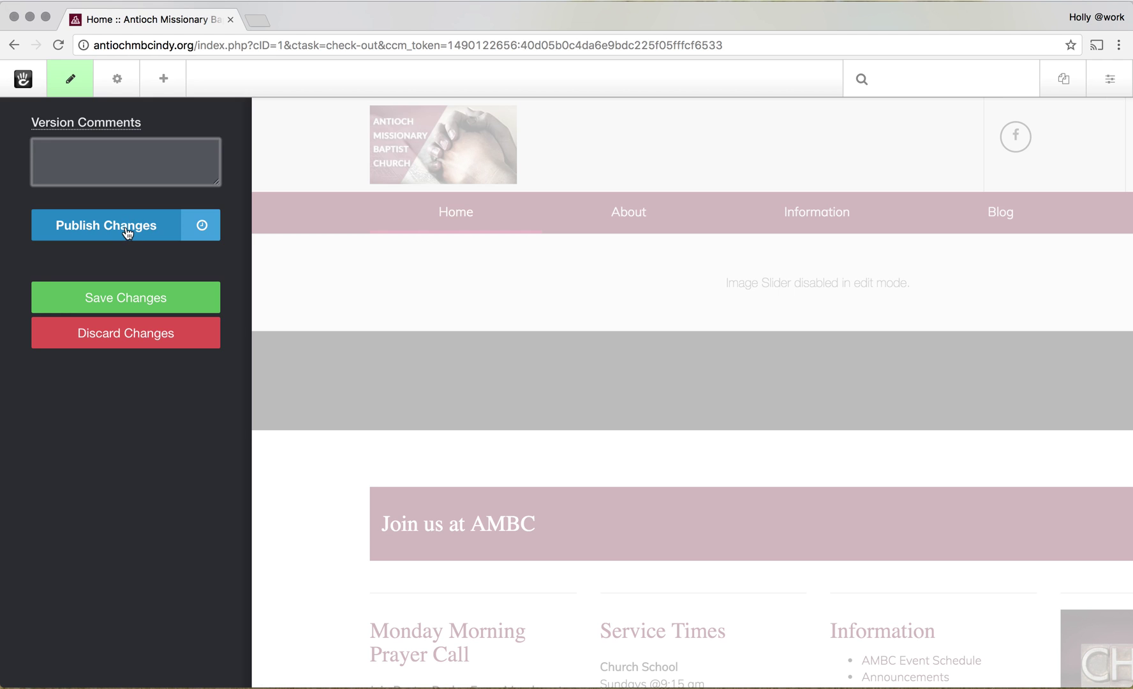
left_click(211, 229)
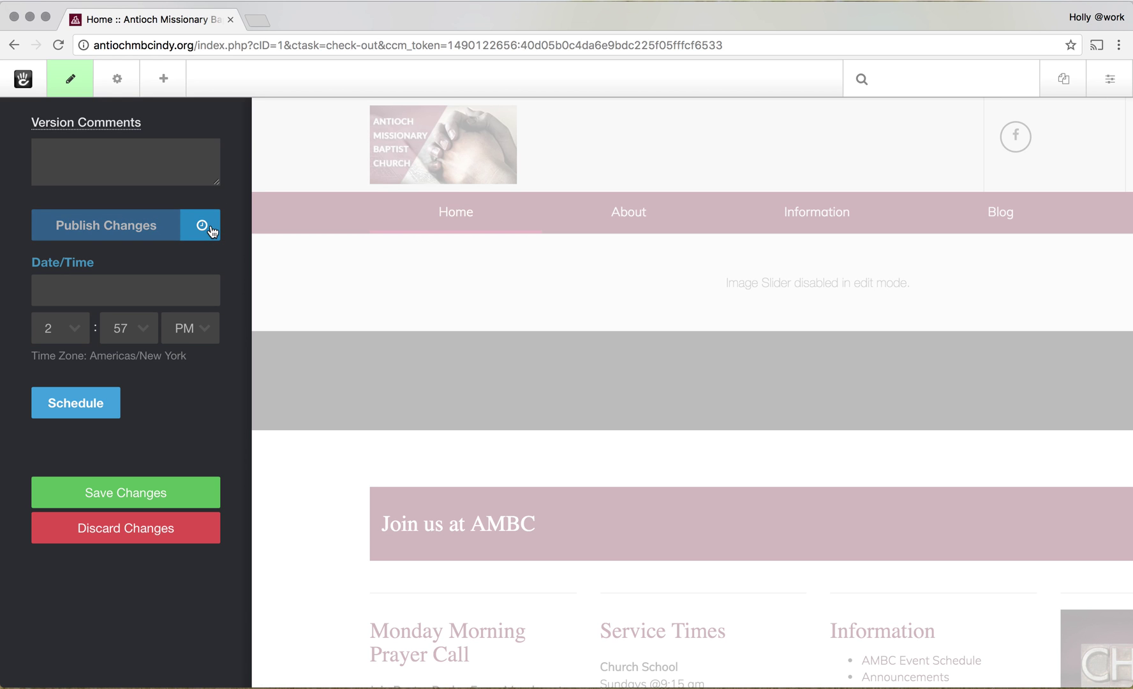
left_click(76, 332)
left_click(157, 408)
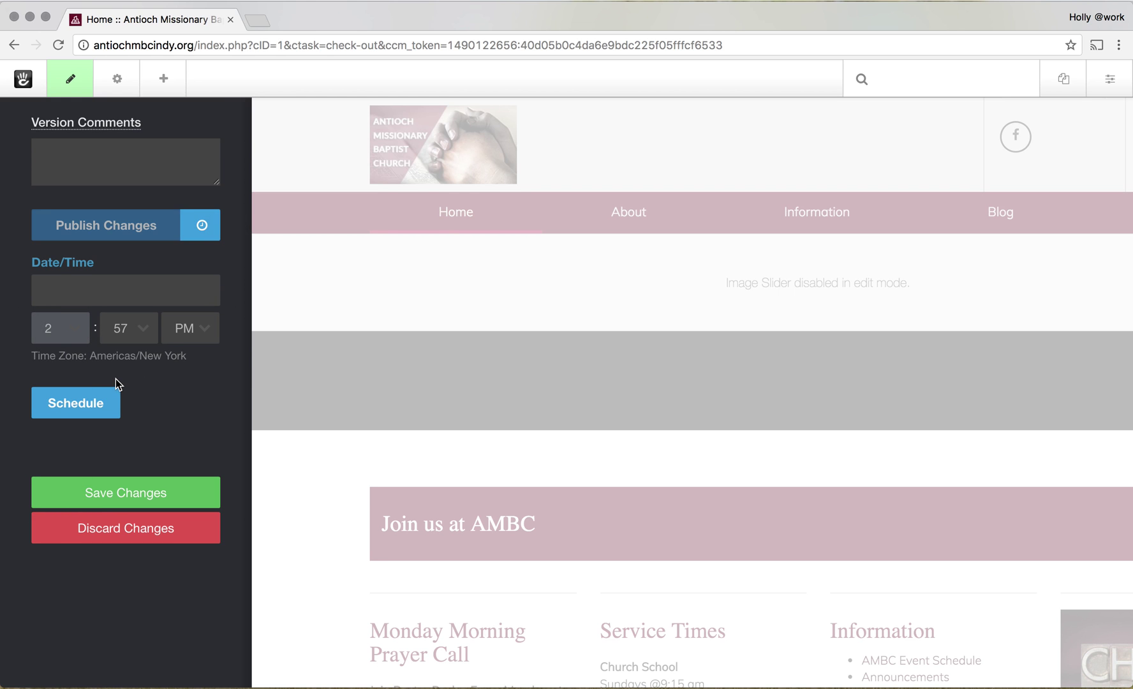
Close the scheduling options, publish the home page changes immediately and look over the published page.
left_click(204, 230)
left_click(112, 227)
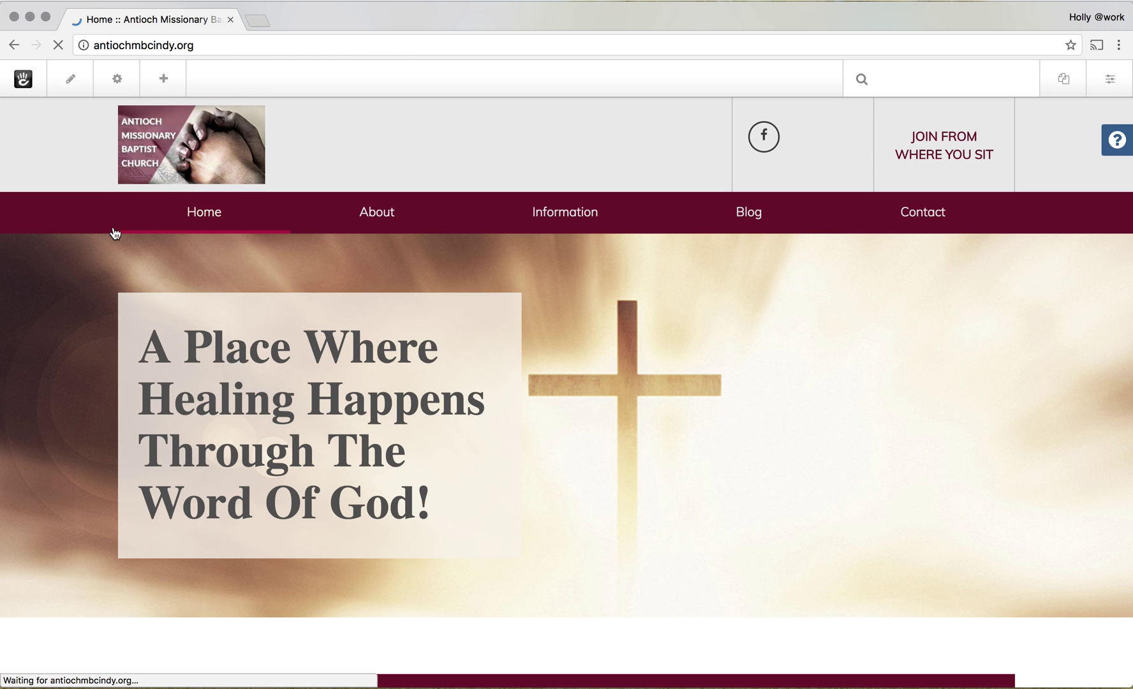
scroll(414, 477, "down", 15)
scroll(414, 477, "up", 15)
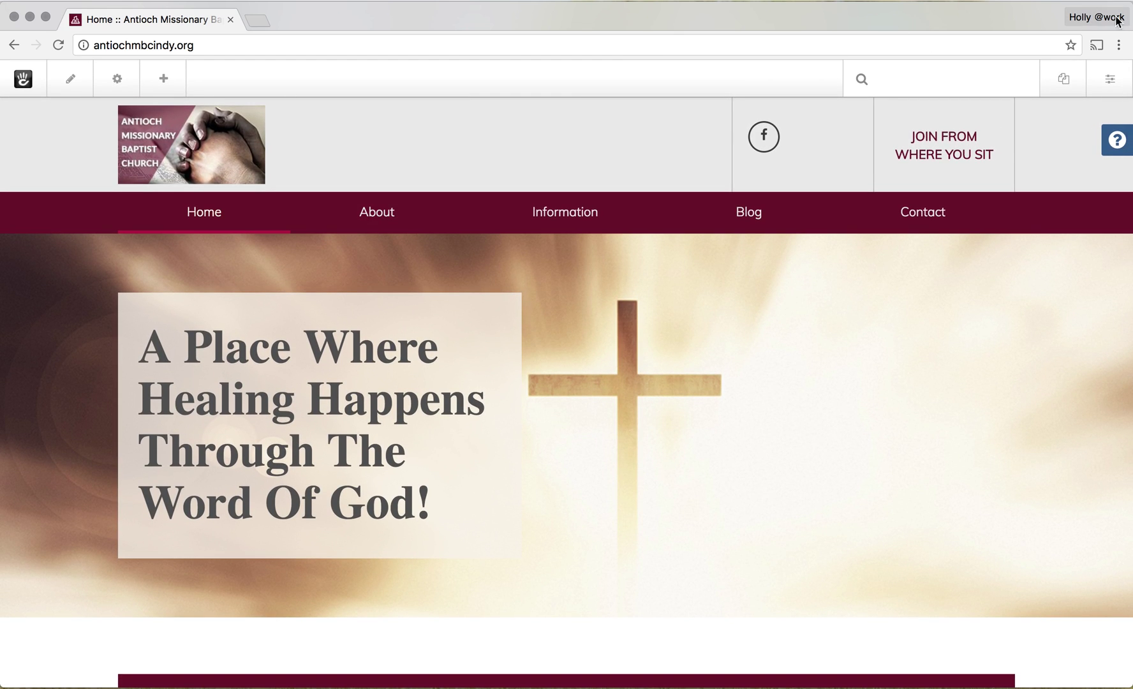
Open the theme customization options from the home page's Design settings.
left_click(115, 80)
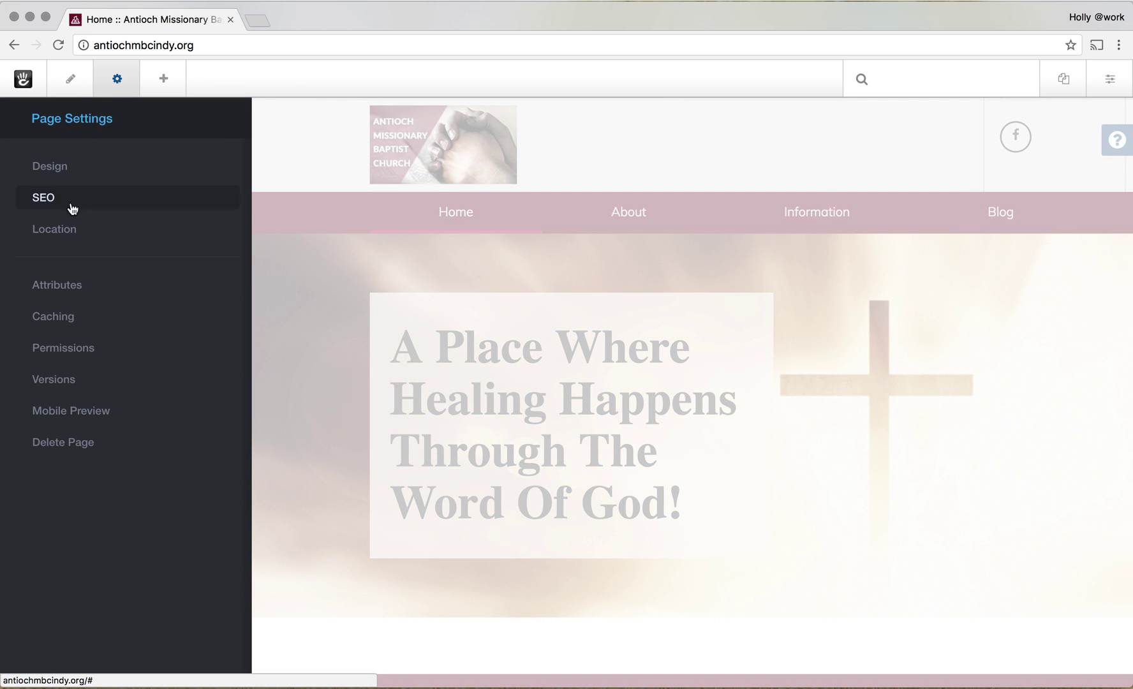
left_click(68, 171)
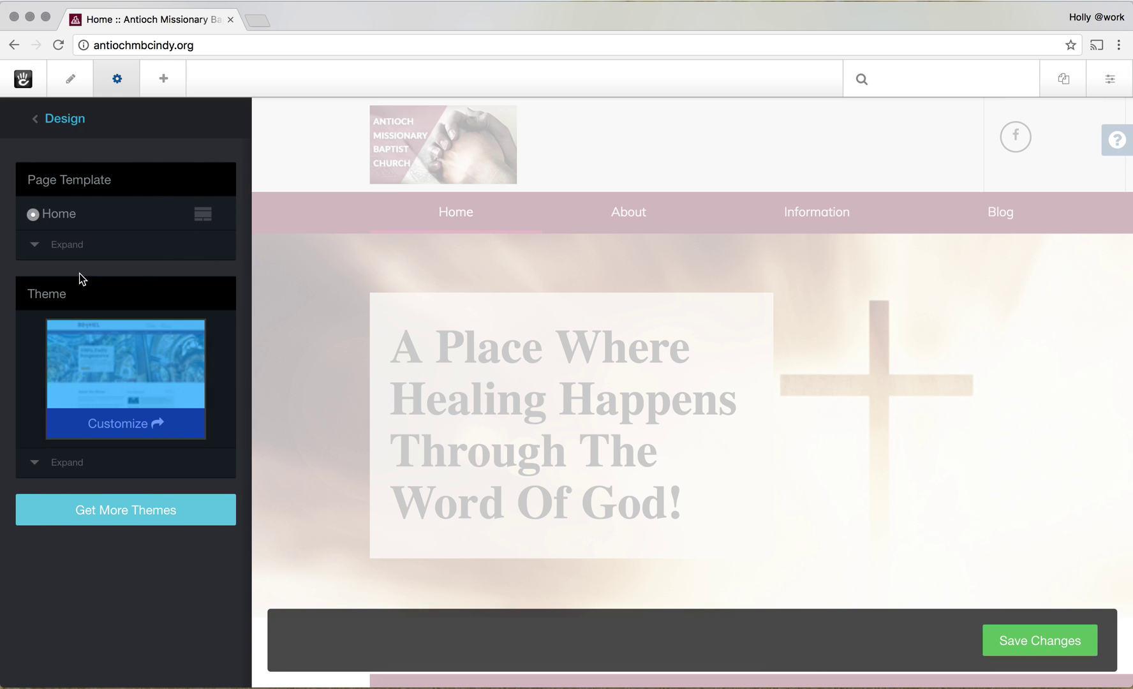
left_click(132, 432)
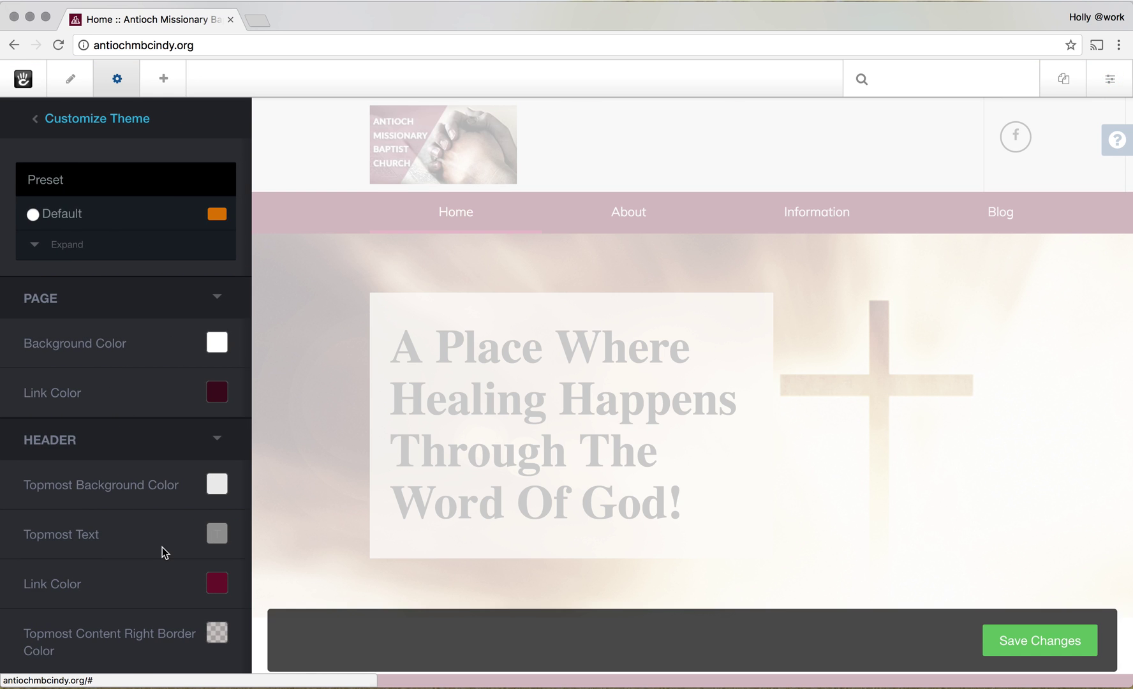
Examine the theme's customizable colors, text styles and Custom CSS from Page to Advanced, and close the options without saving.
scroll(162, 552, "down", 10)
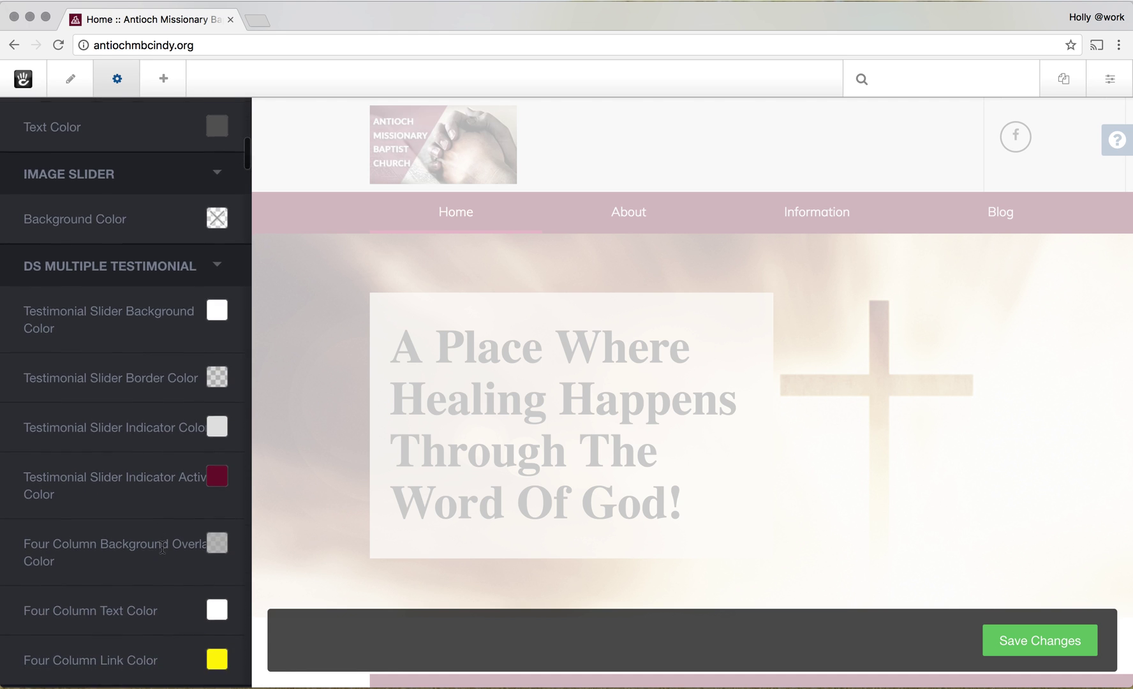
scroll(162, 547, "down", 15)
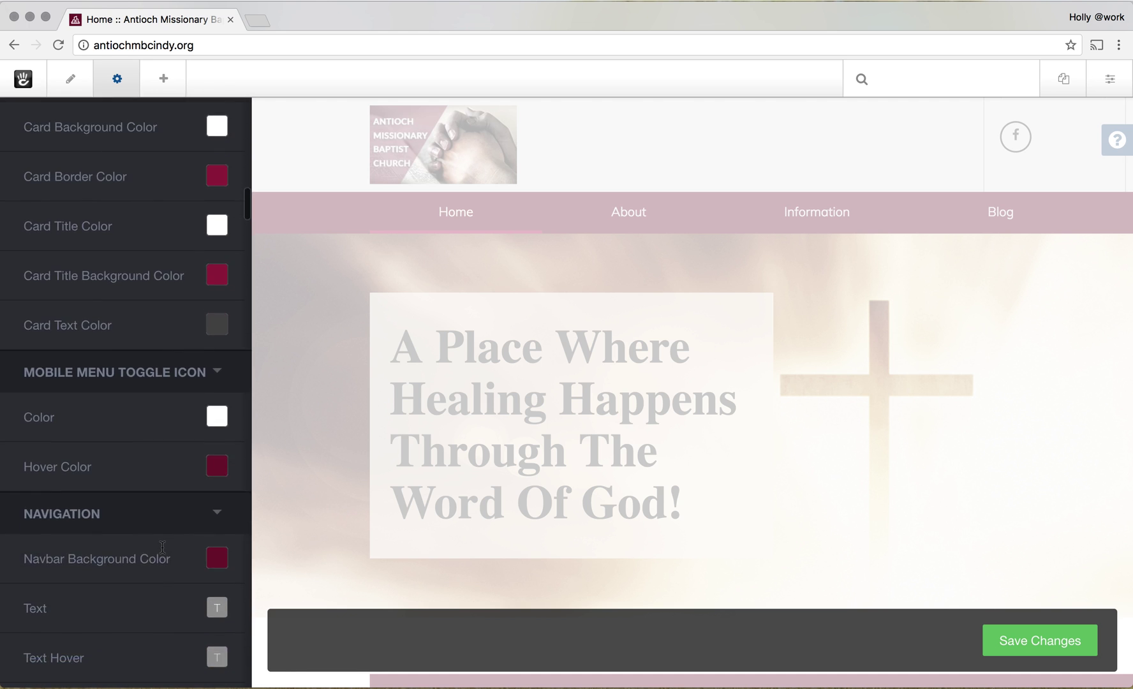
scroll(162, 546, "down", 15)
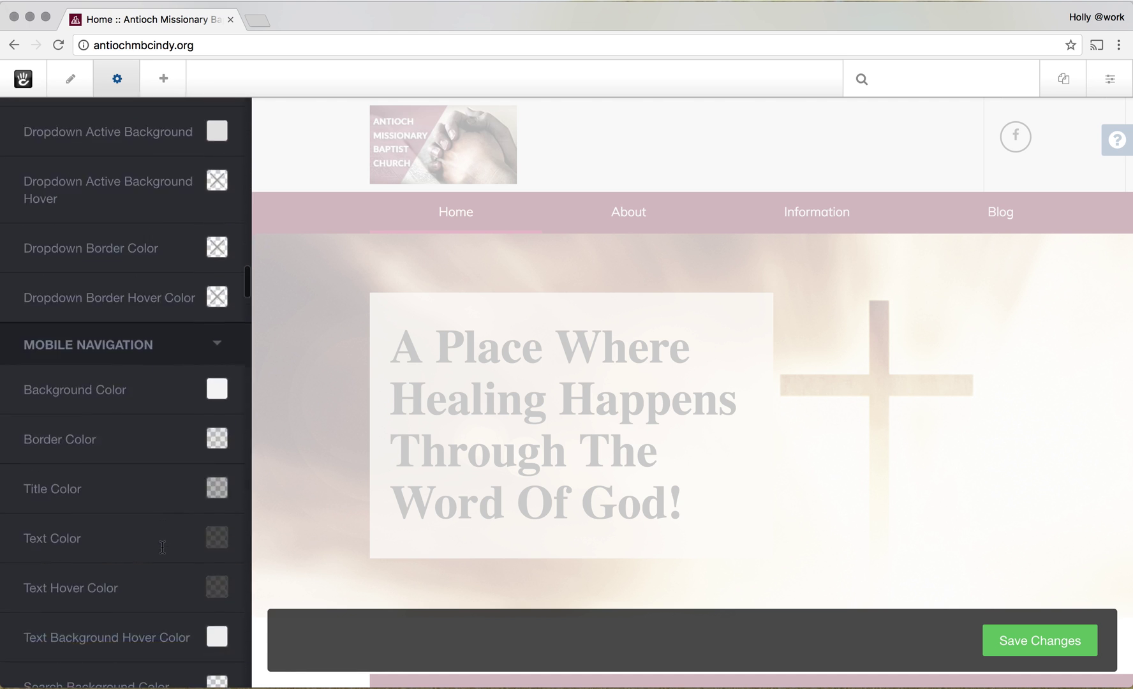
scroll(162, 546, "down", 15)
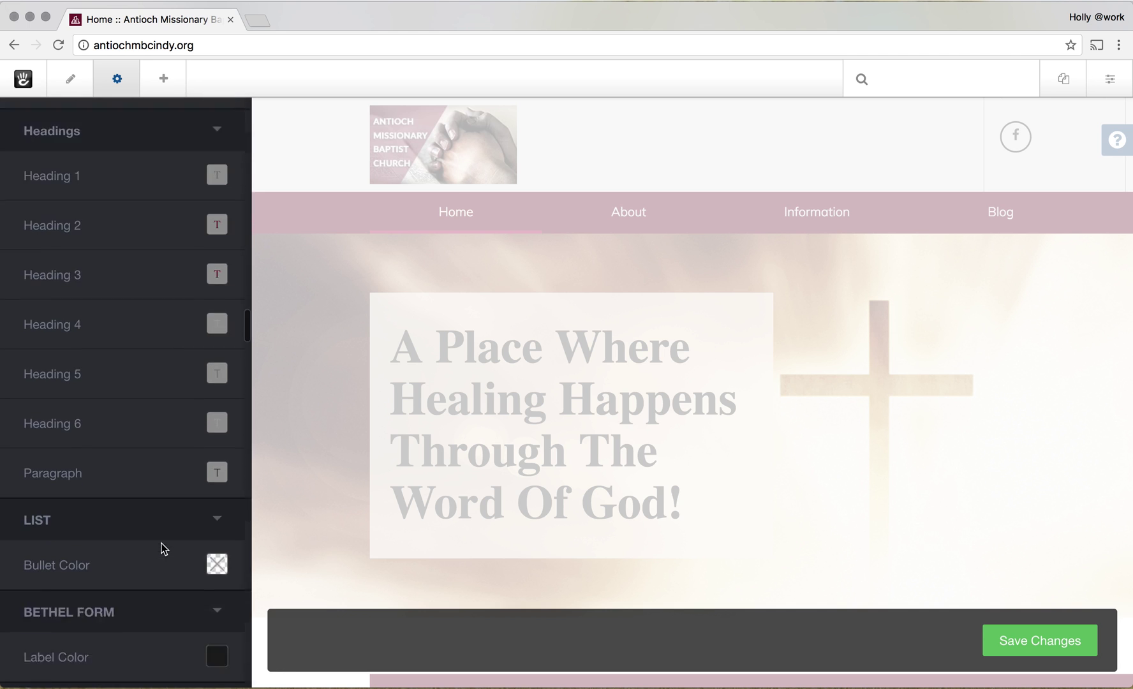
scroll(164, 549, "down", 15)
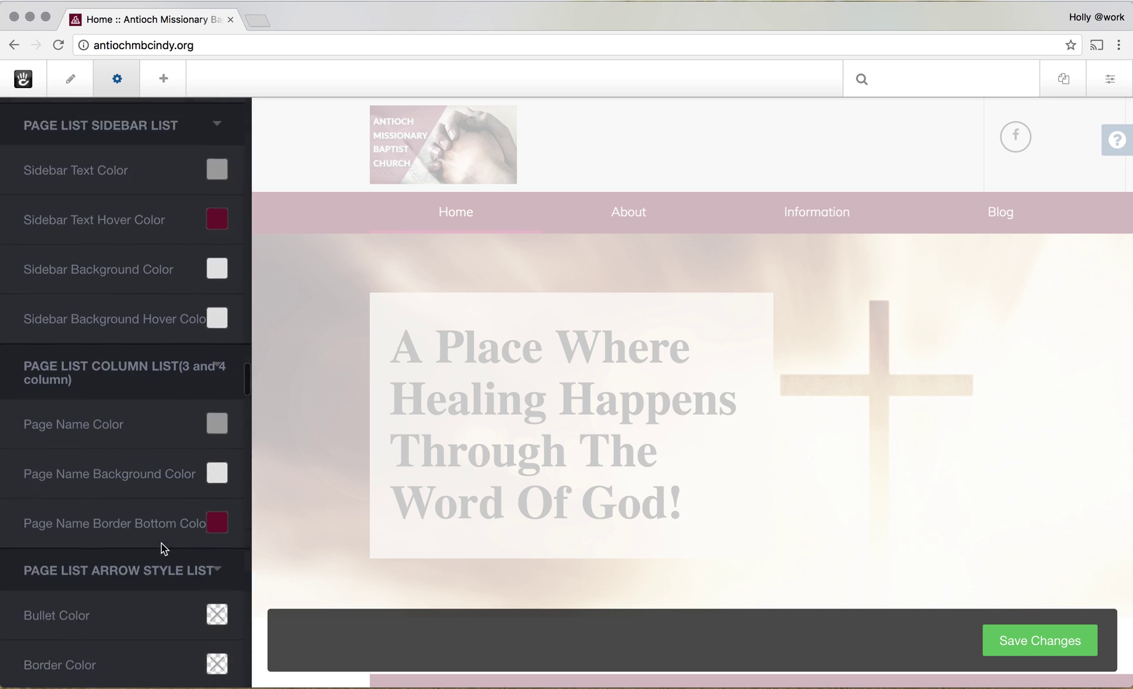
scroll(164, 549, "down", 15)
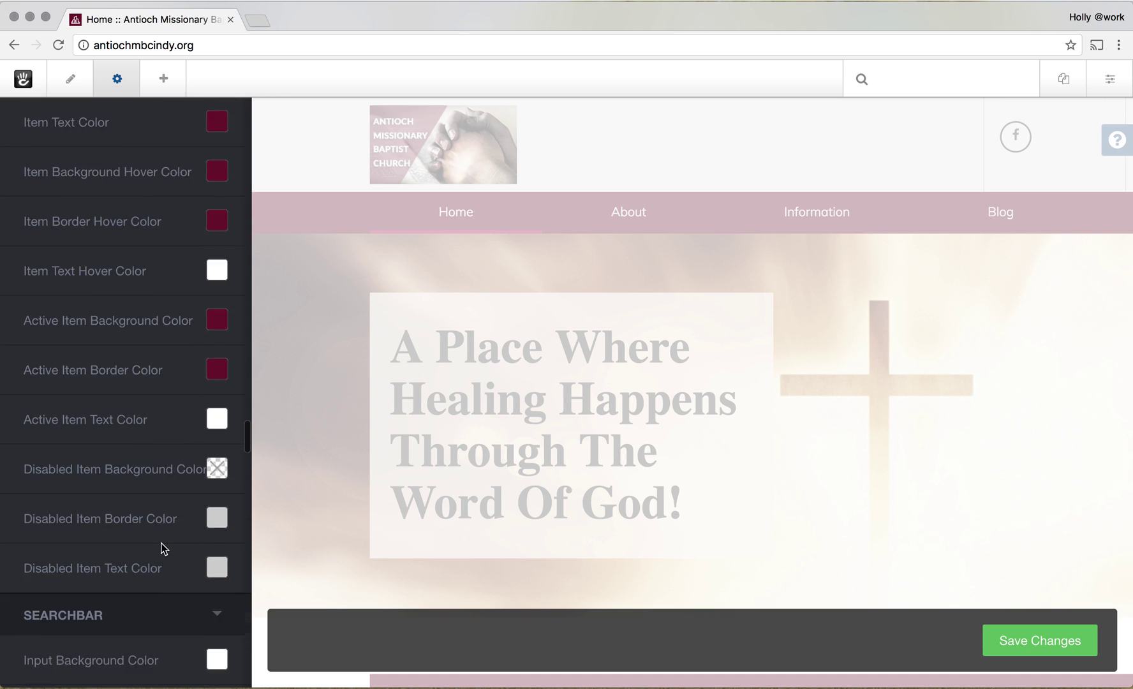
scroll(164, 549, "down", 15)
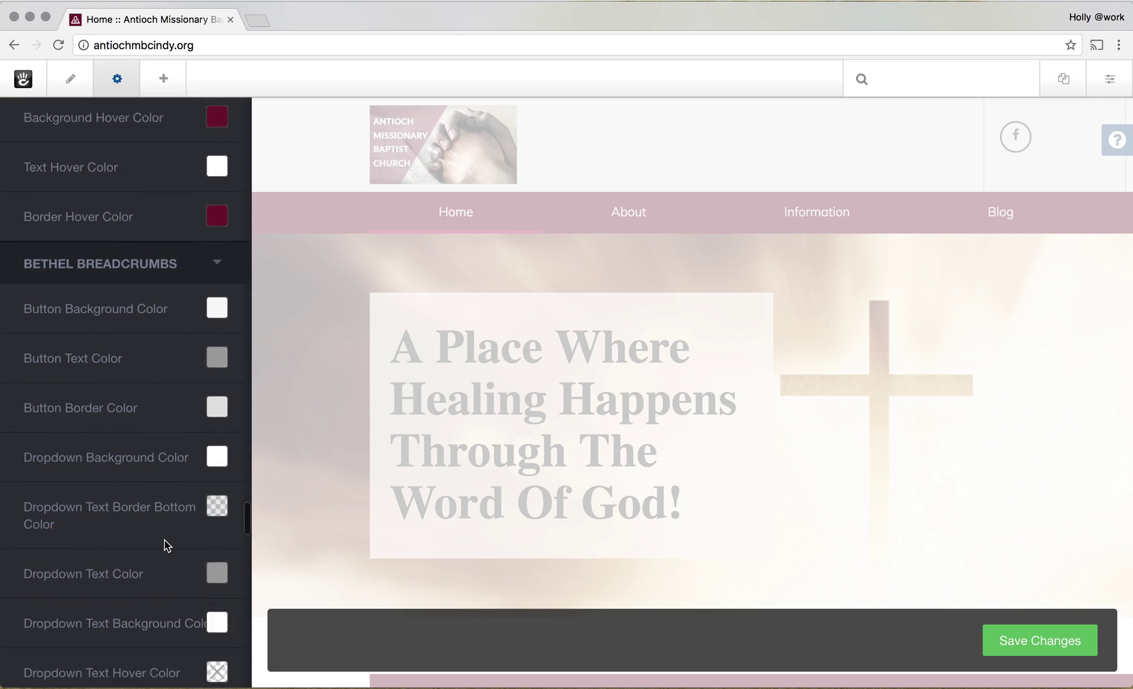
scroll(164, 549, "down", 15)
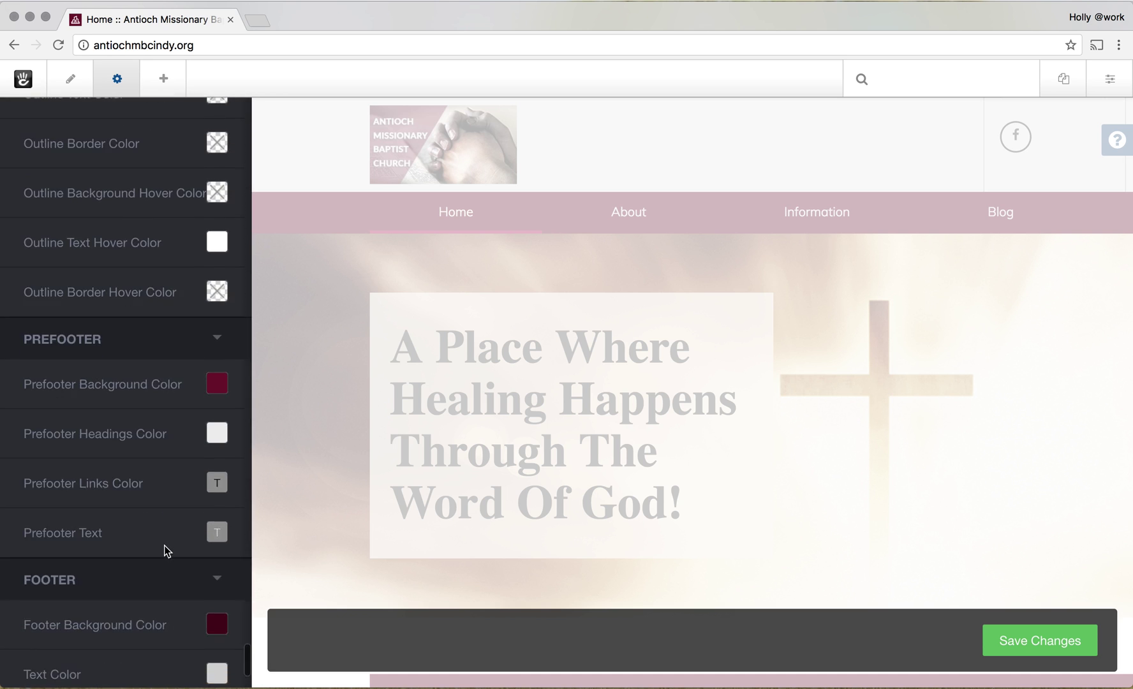
scroll(197, 346, "down", 5)
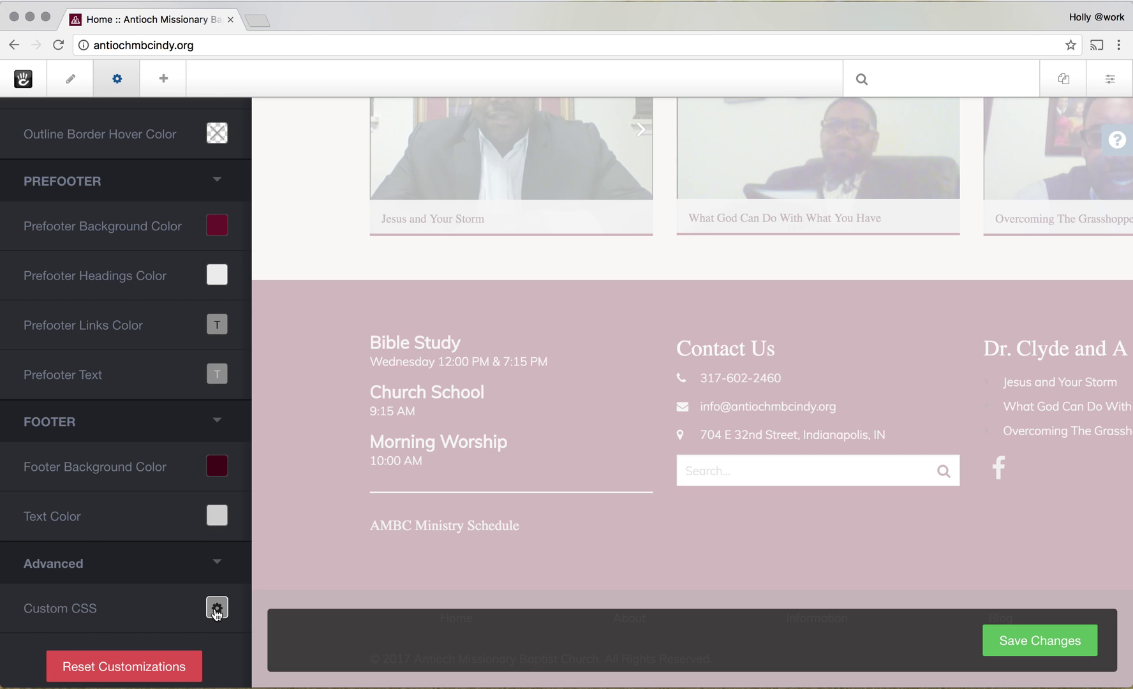
scroll(209, 549, "up", 10)
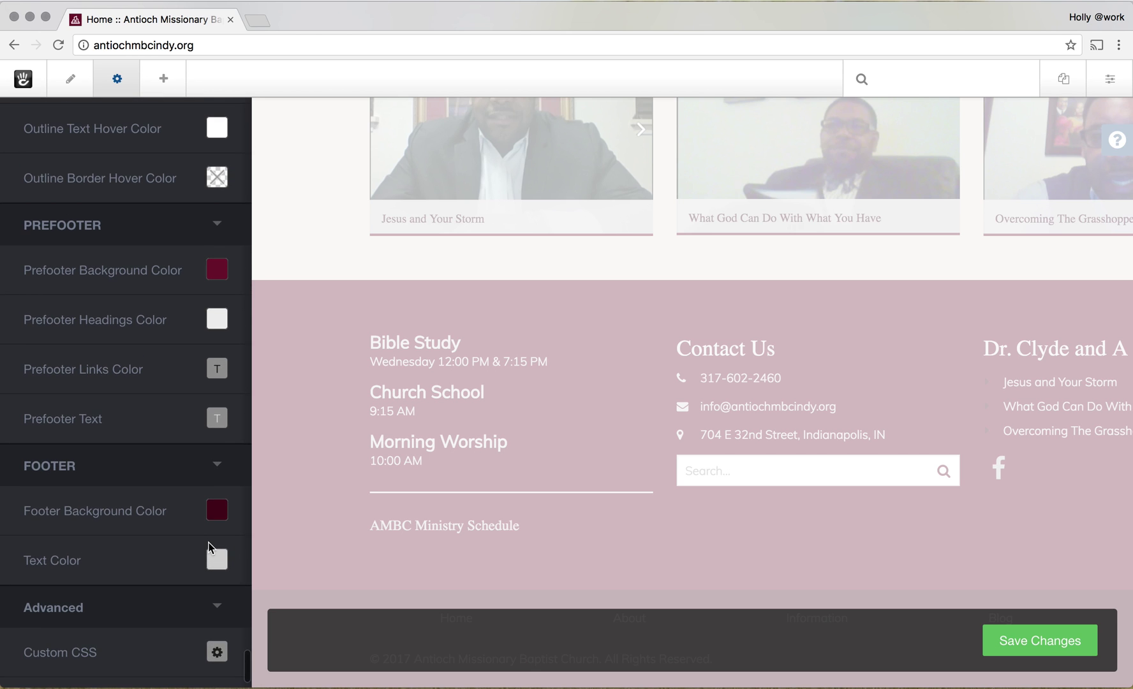
scroll(210, 548, "up", 20)
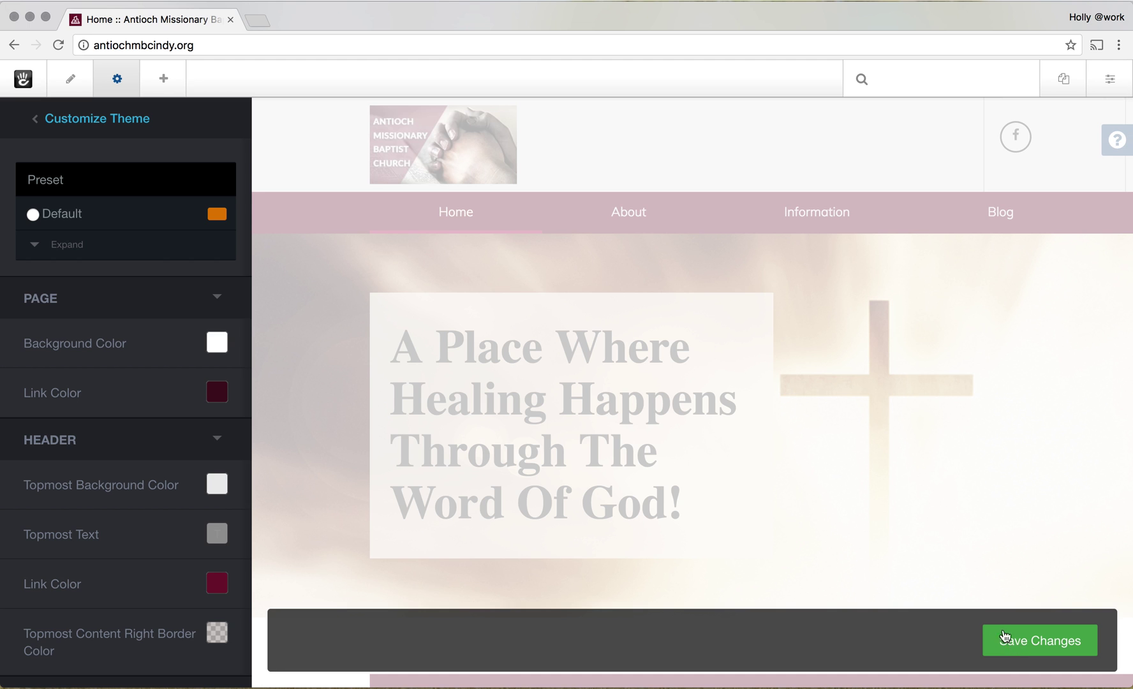
left_click(116, 89)
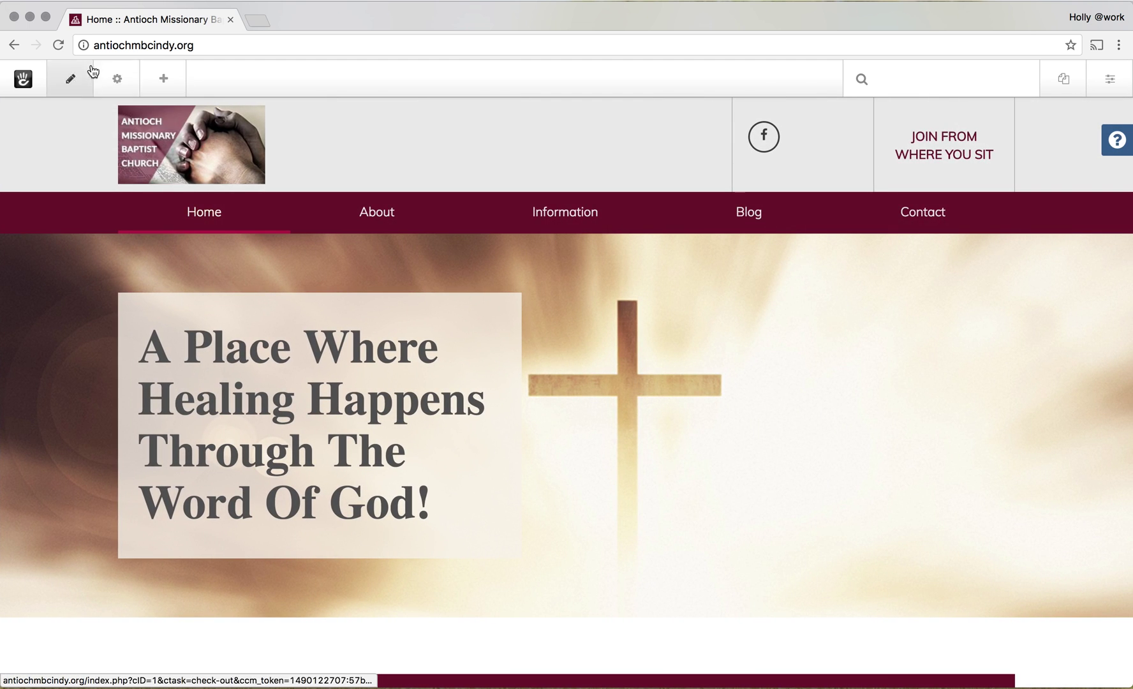
Open the home page's attributes, look through the available ones and add the Meta Keywords attribute from the Other group.
left_click(131, 79)
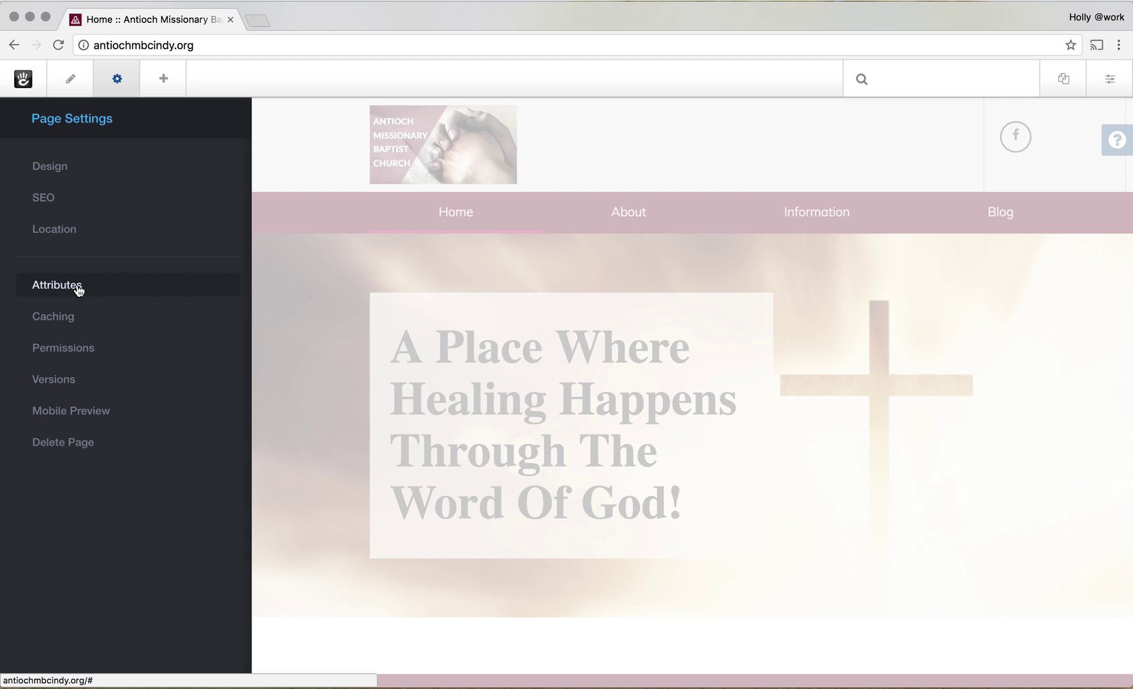
left_click(79, 290)
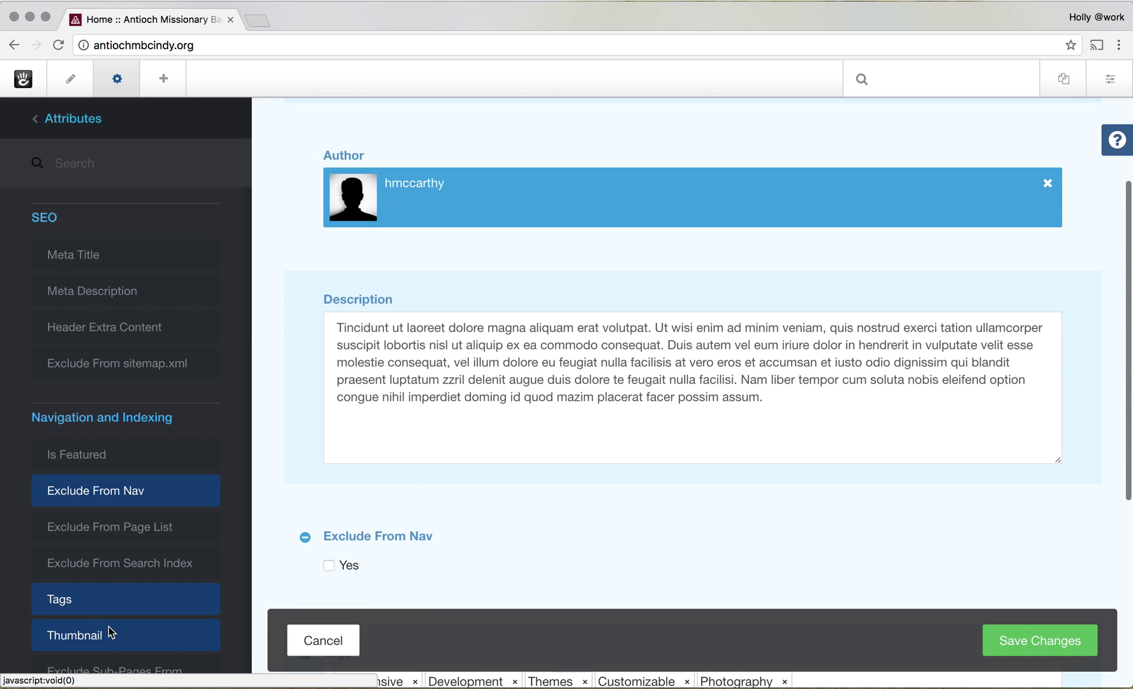
scroll(109, 627, "down", 3)
scroll(109, 626, "down", 10)
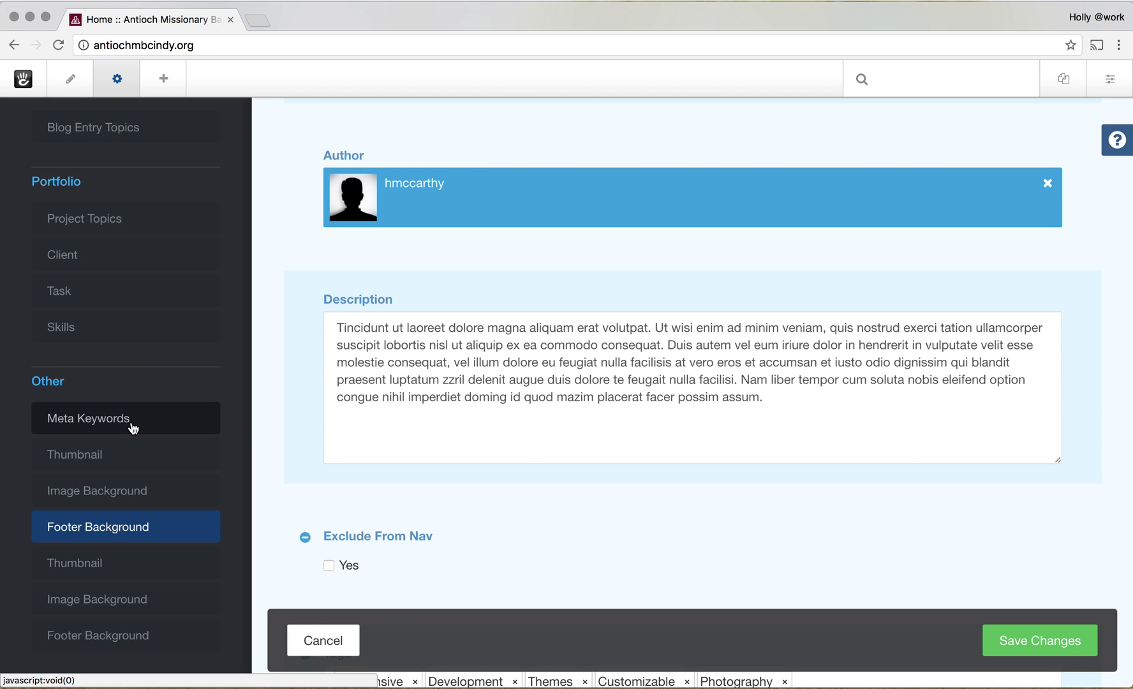
left_click(95, 417)
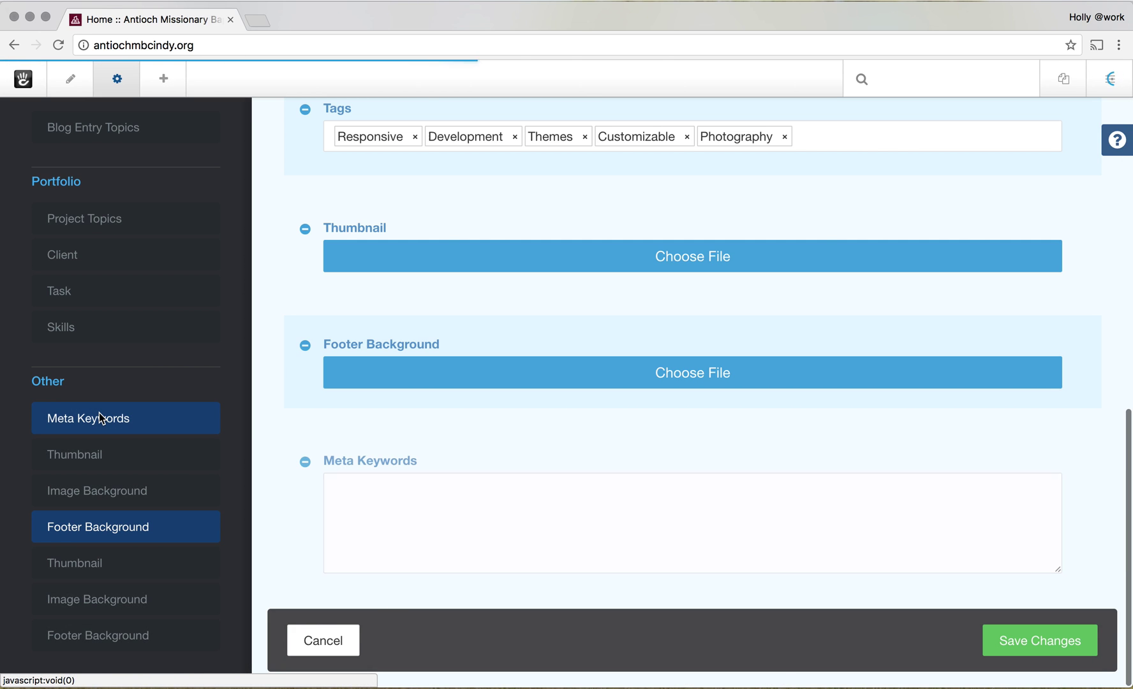
Clear the placeholder text from the home page's Description attribute and save the attribute changes.
left_click(380, 498)
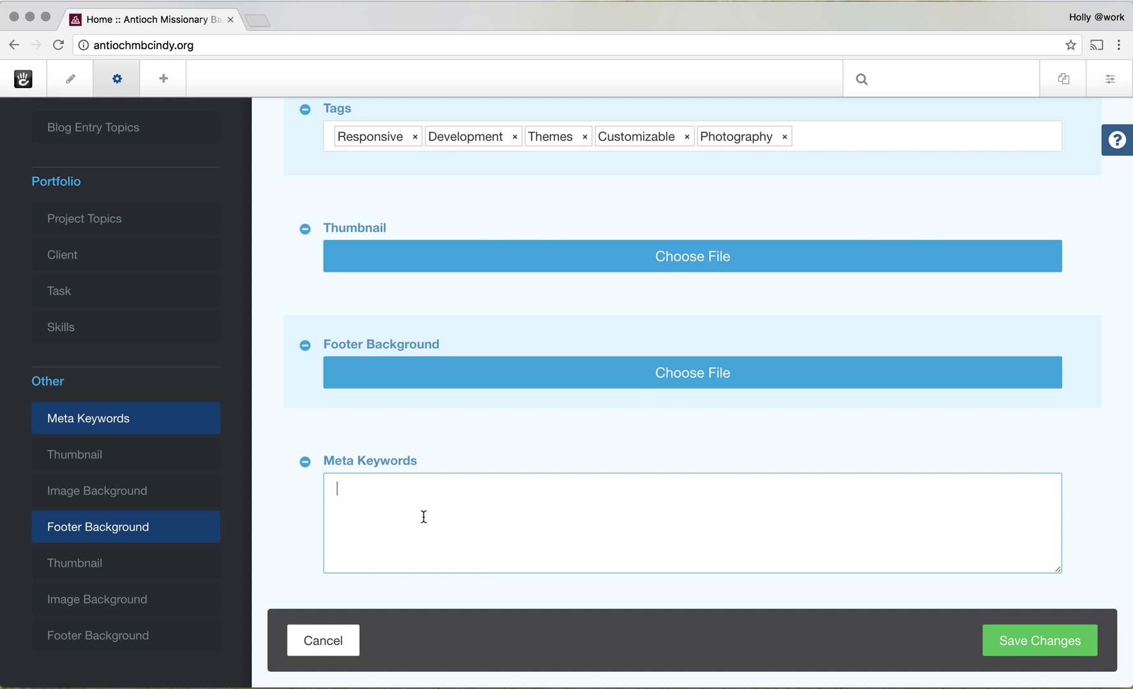
scroll(581, 341, "up", 10)
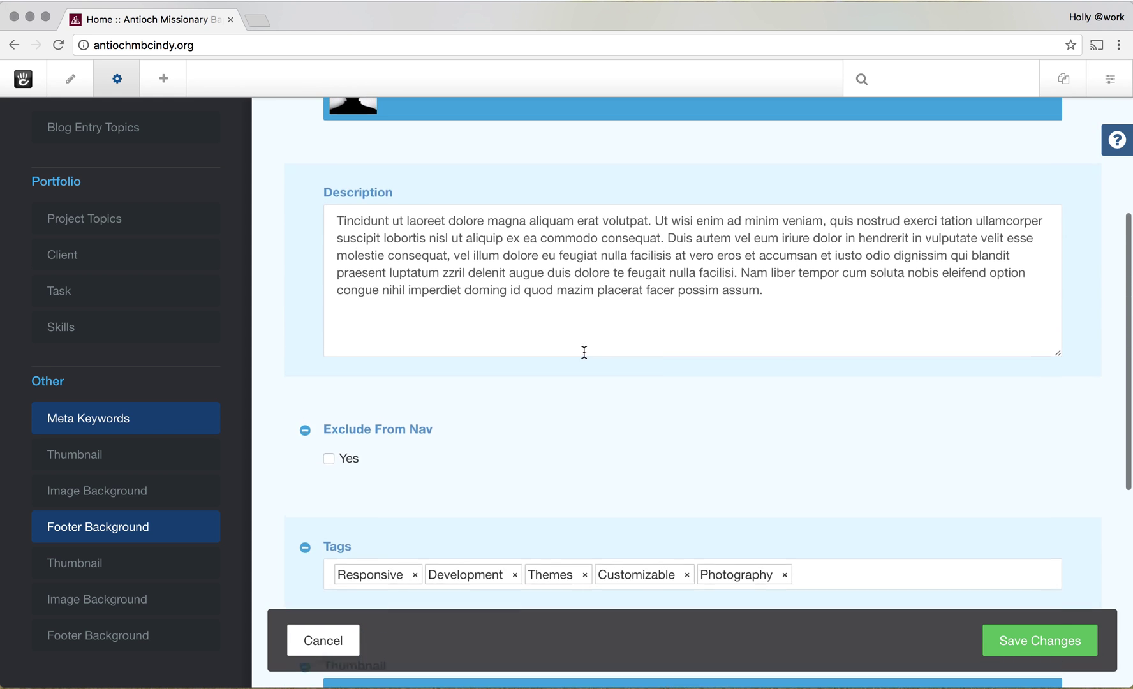
scroll(583, 354, "down", 5)
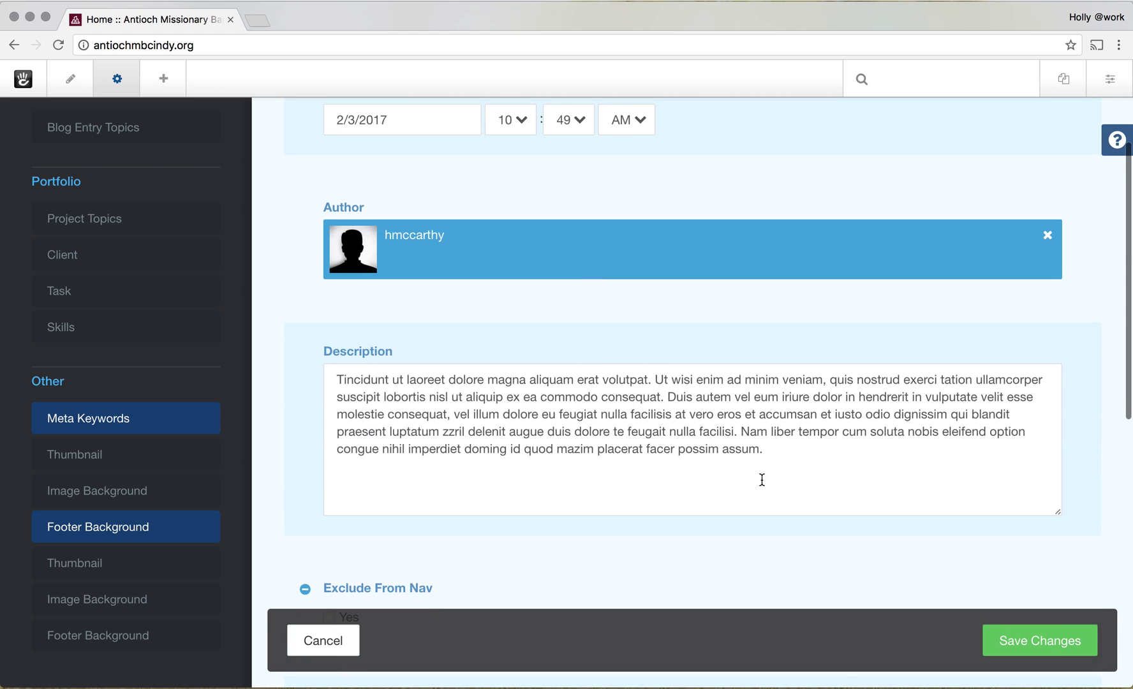
left_click_drag(784, 463, 388, 383)
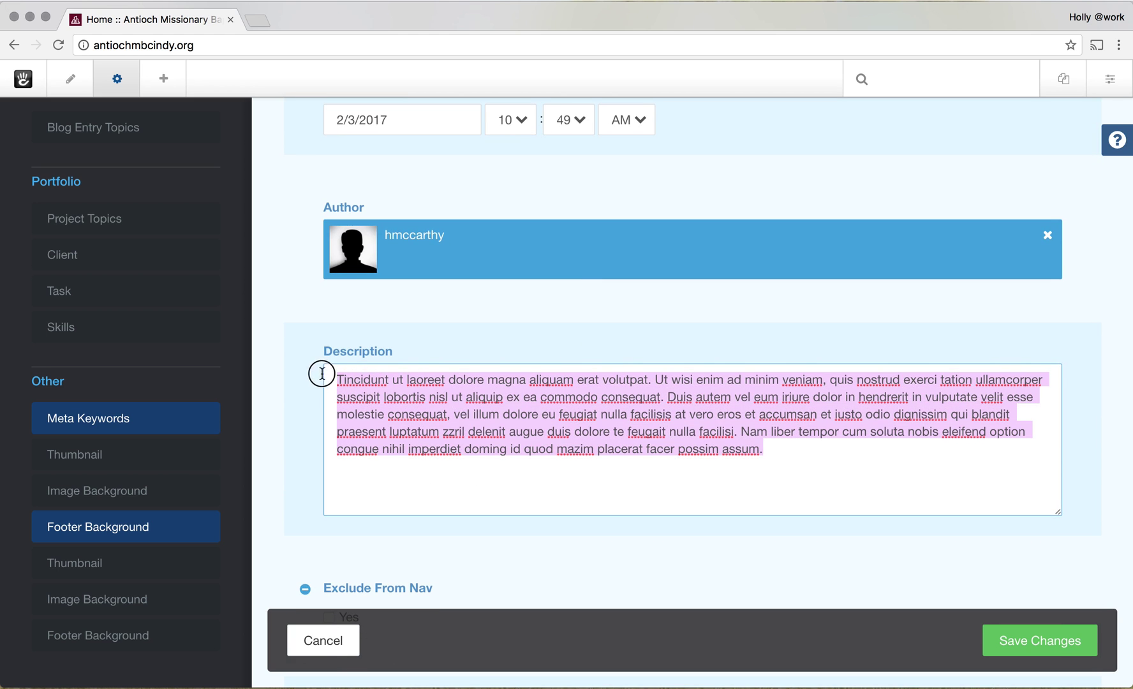
key("BackSpace")
scroll(360, 318, "up", 3)
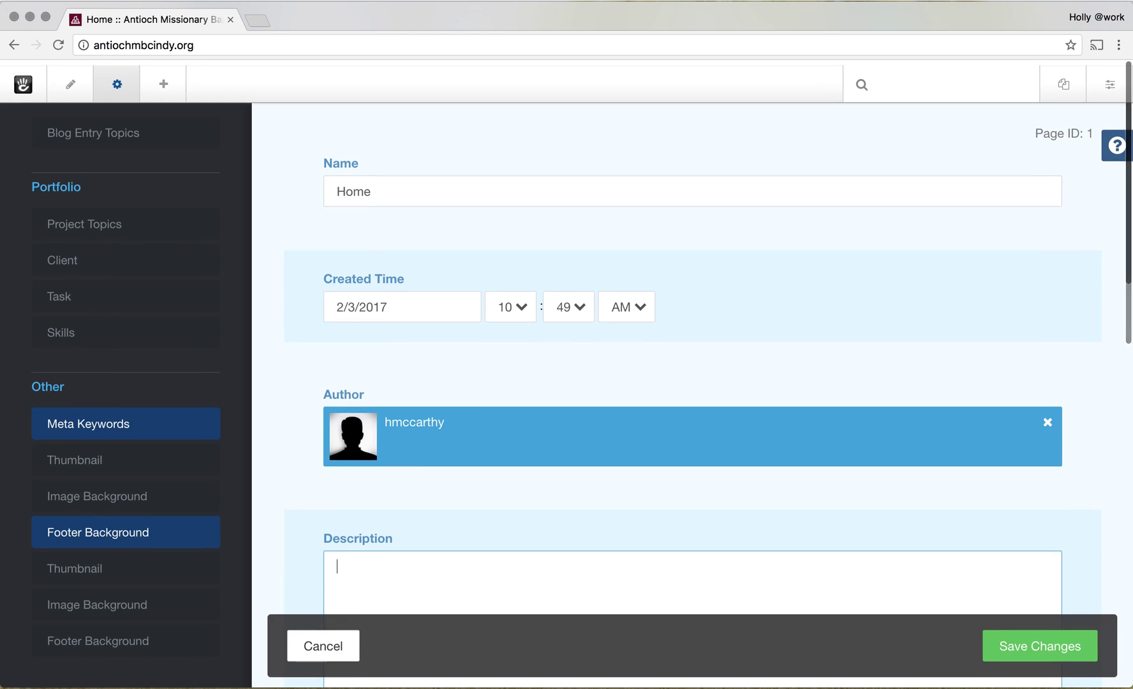
scroll(402, 508, "down", 2)
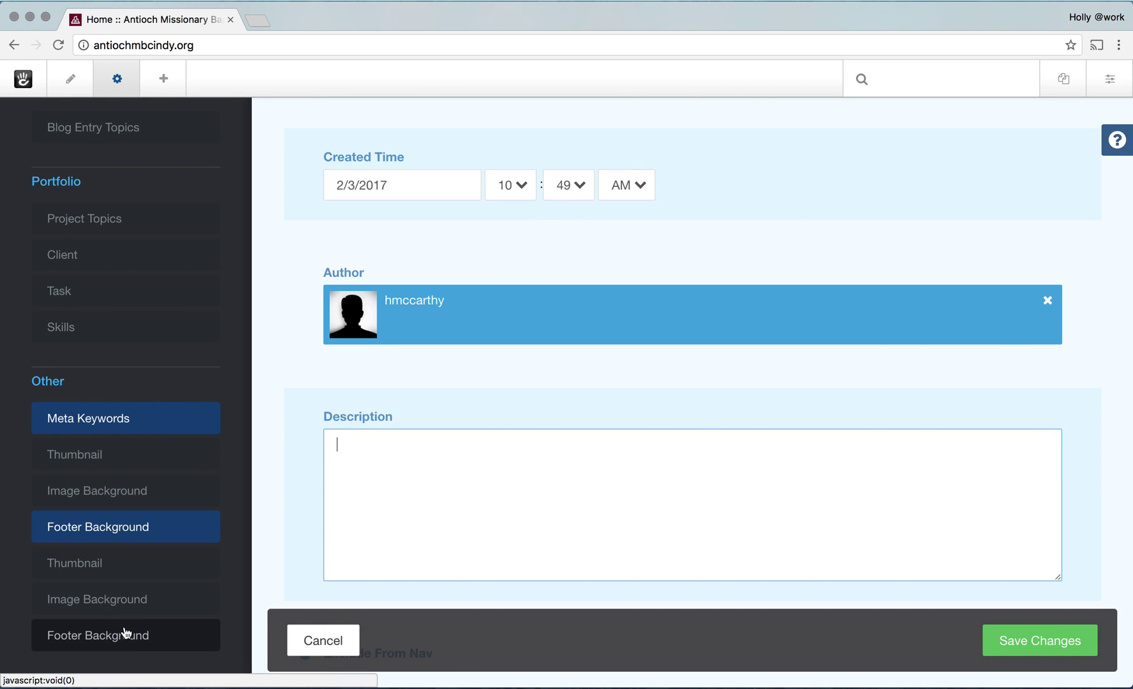
scroll(106, 474, "up", 10)
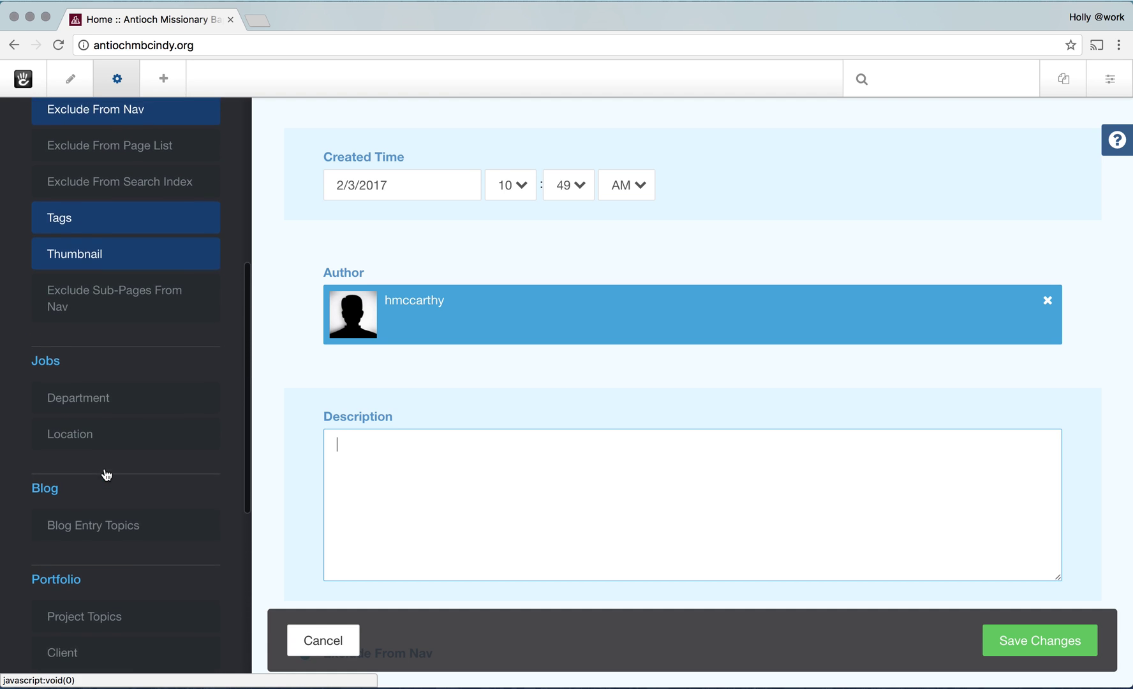
scroll(104, 473, "up", 2)
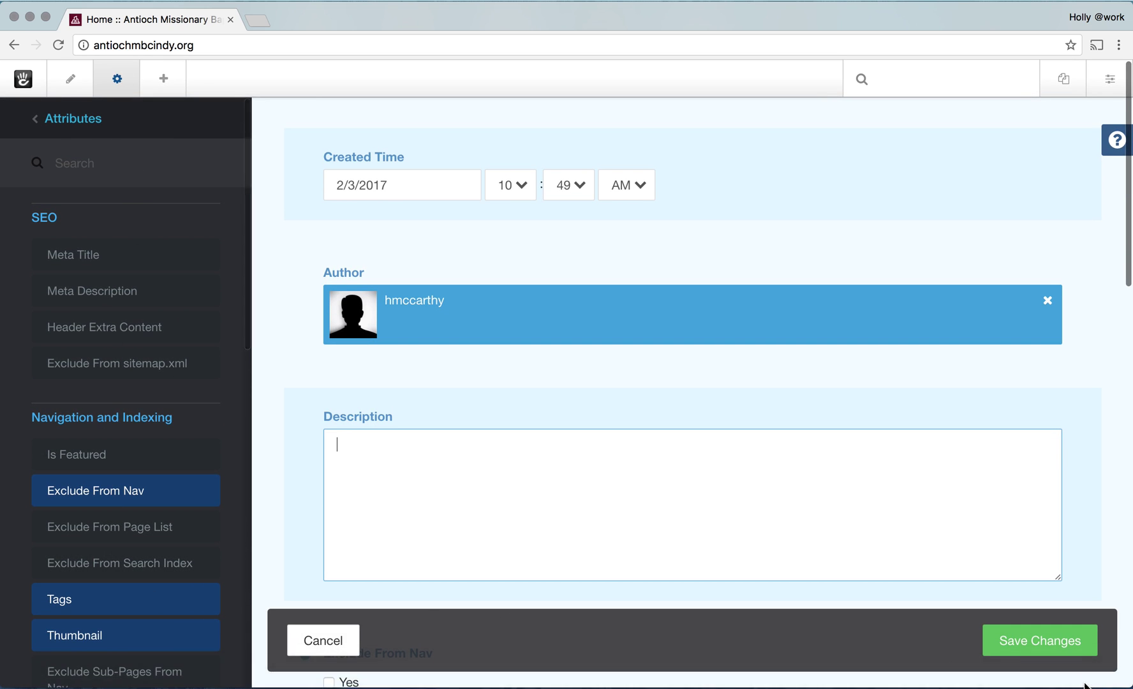
left_click(1040, 636)
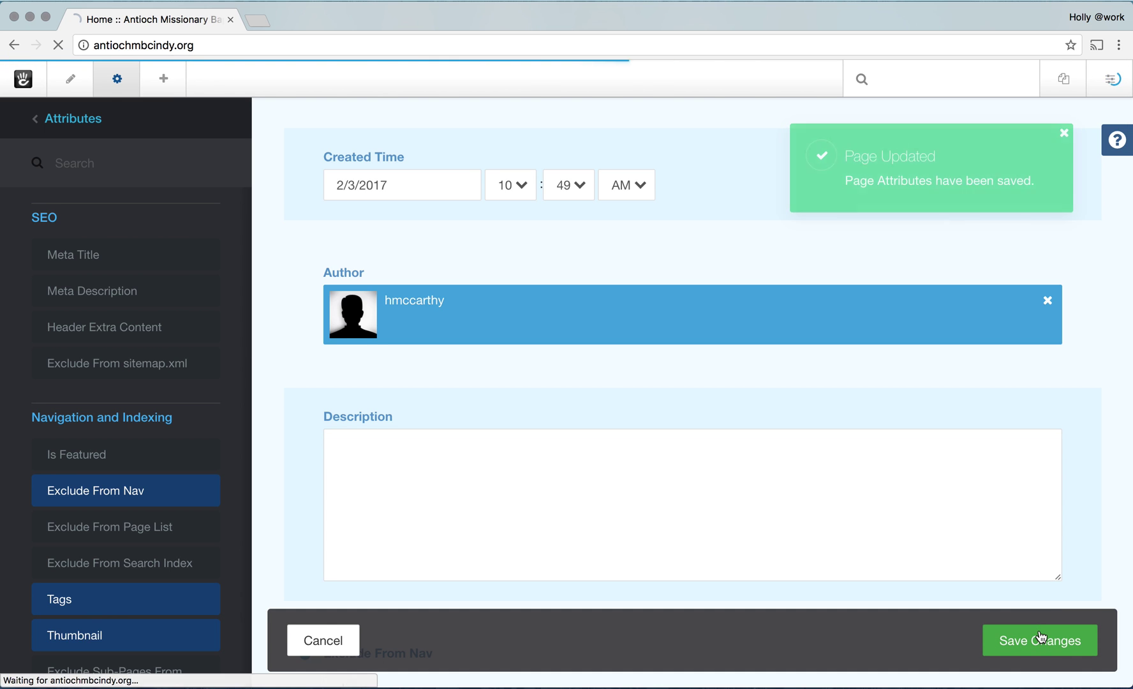
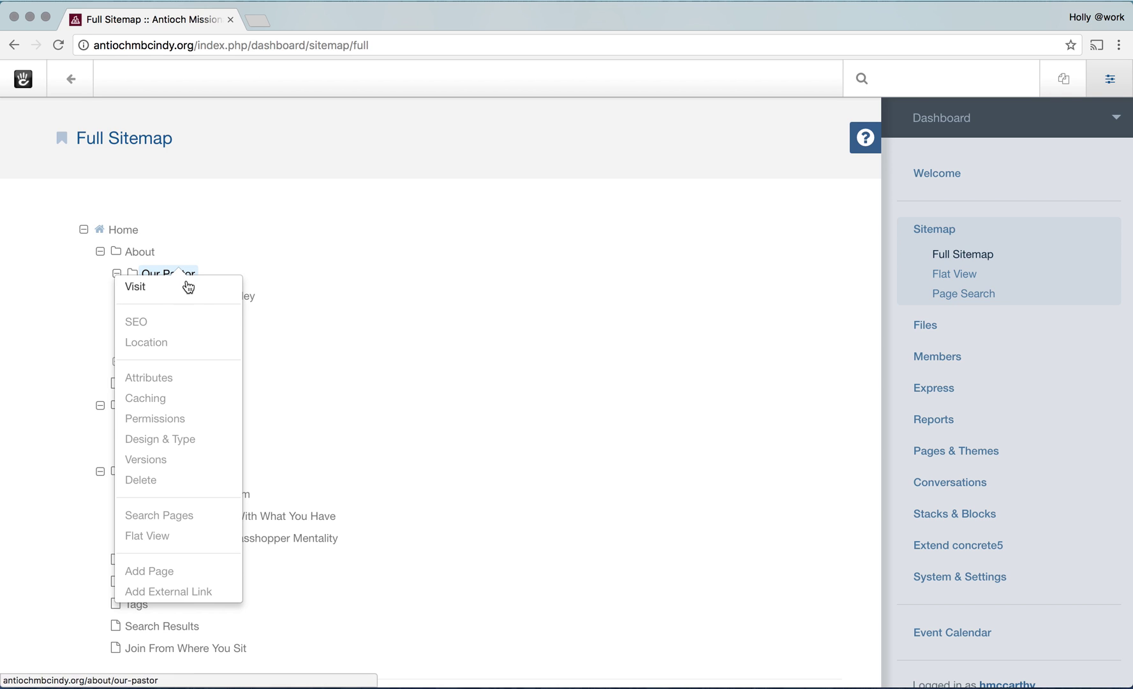
Visit the Our Pastor page from the full sitemap and switch it to edit mode.
left_click(184, 296)
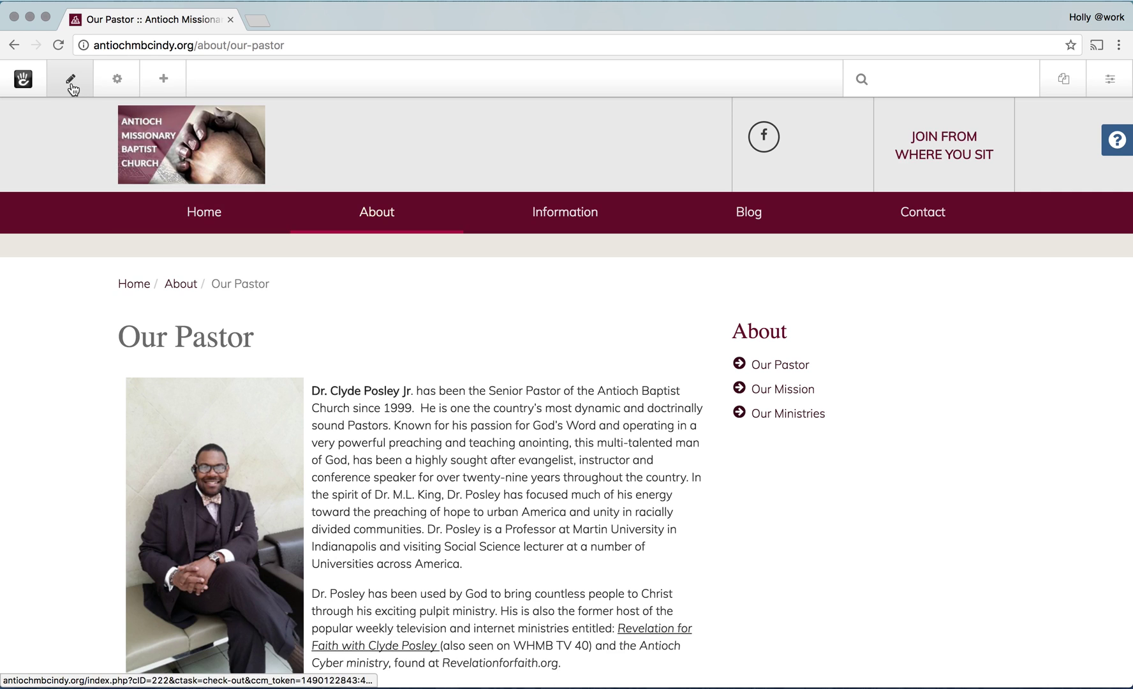
left_click(71, 80)
scroll(546, 655, "down", 1)
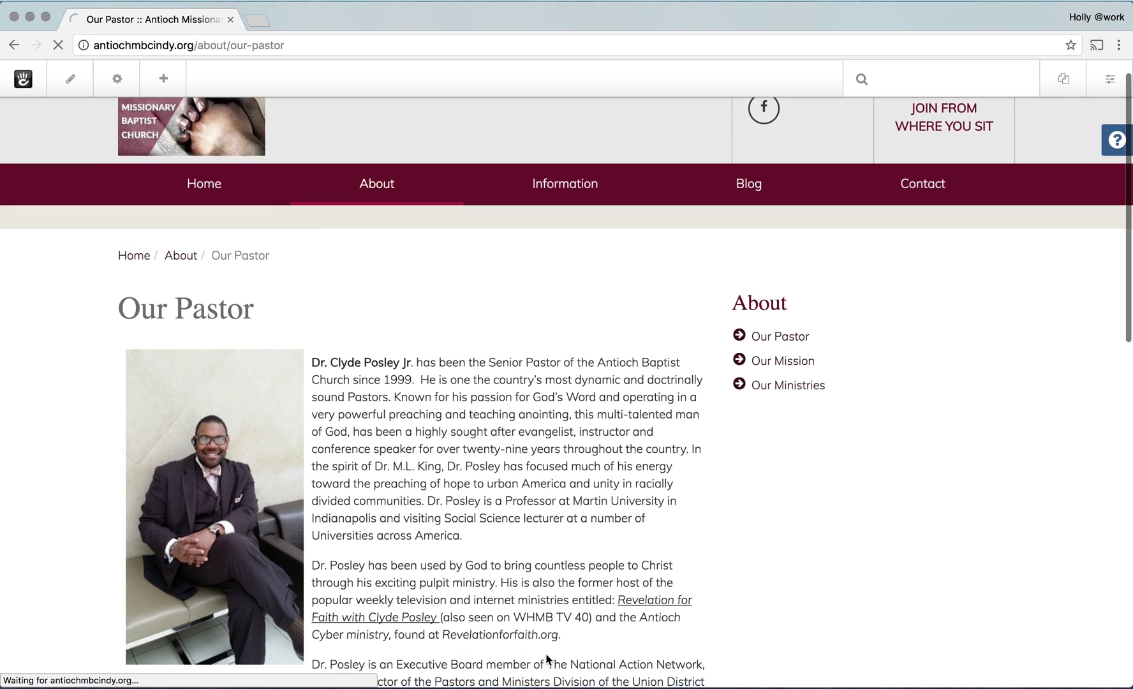
scroll(546, 657, "down", 3)
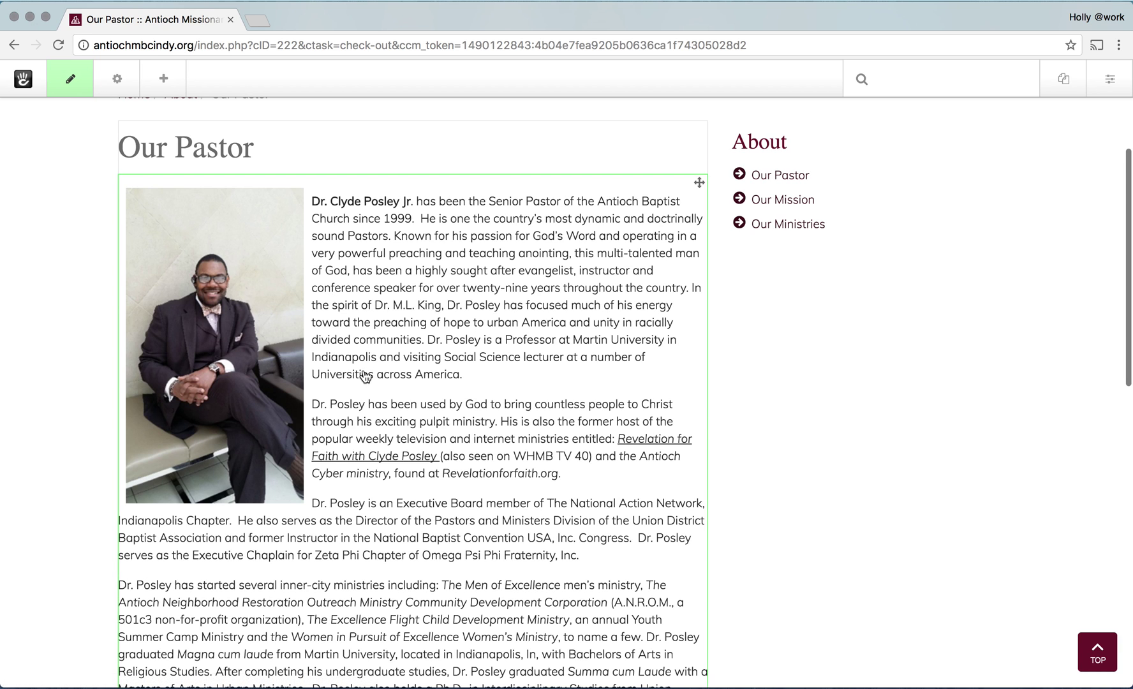
Look over the Our Pastor page's content and open its biography block for editing.
scroll(366, 376, "up", 3)
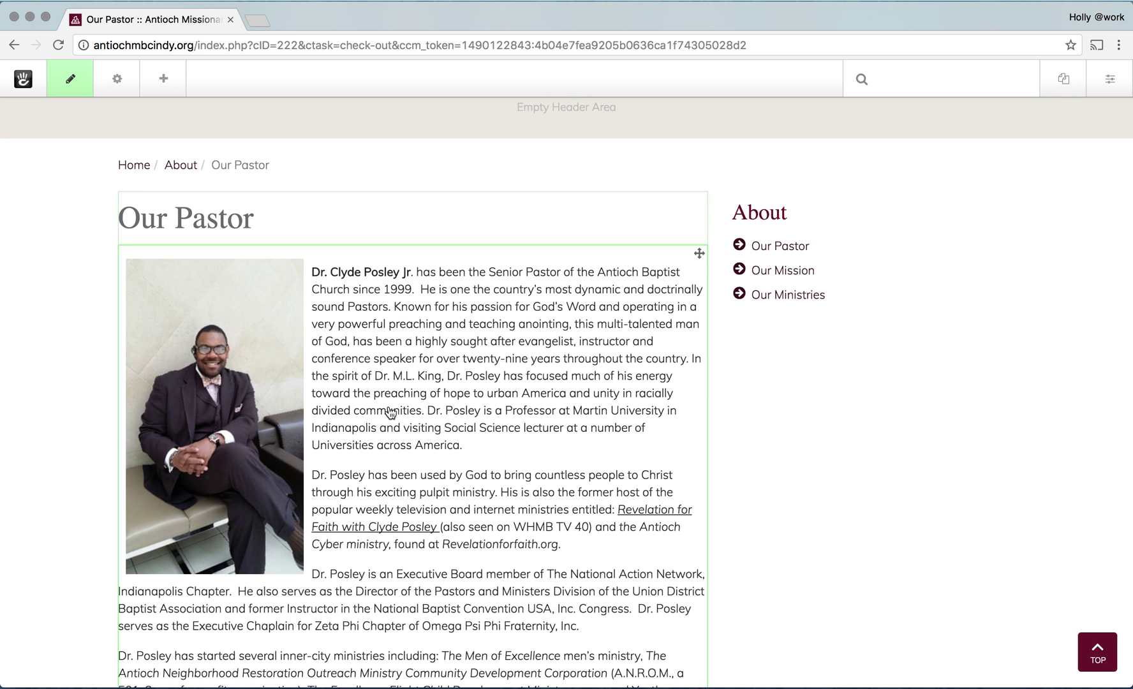
scroll(405, 545, "down", 9)
scroll(338, 472, "down", 3)
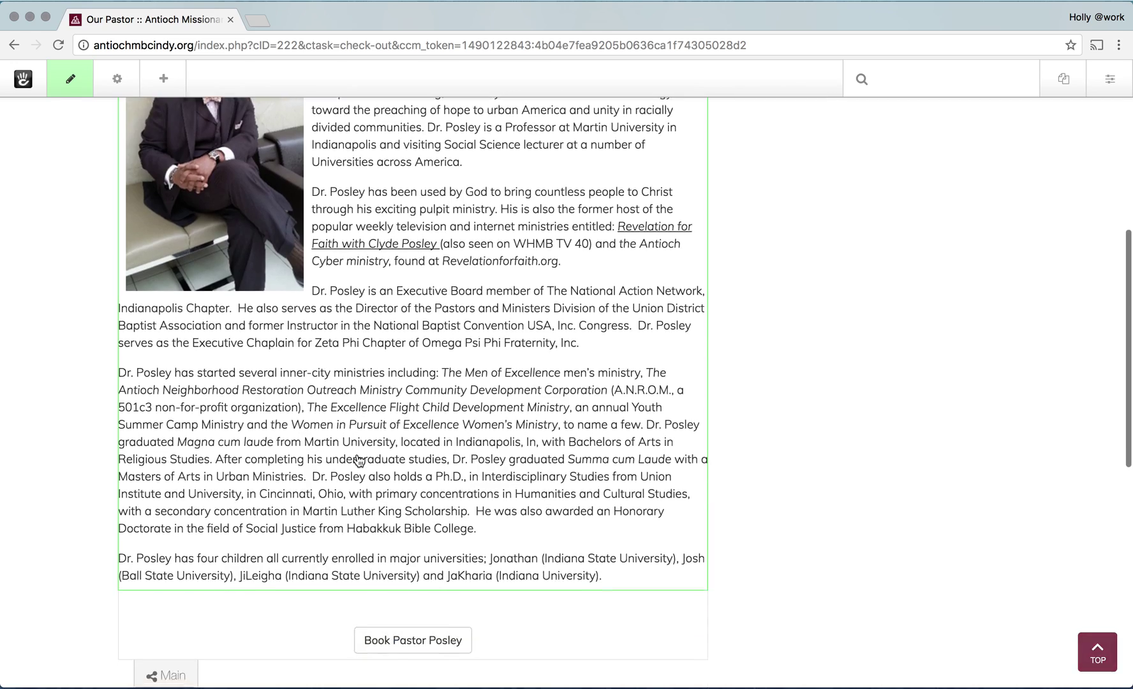
scroll(361, 462, "down", 5)
scroll(361, 462, "up", 6)
scroll(425, 273, "up", 8)
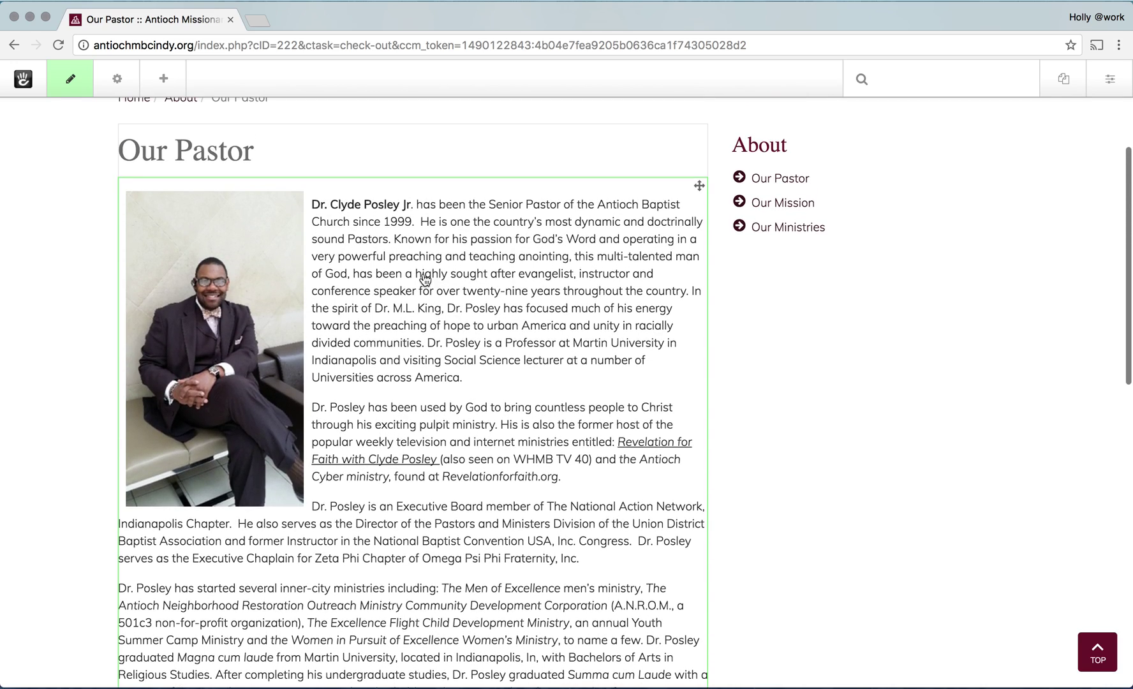
left_click(423, 273)
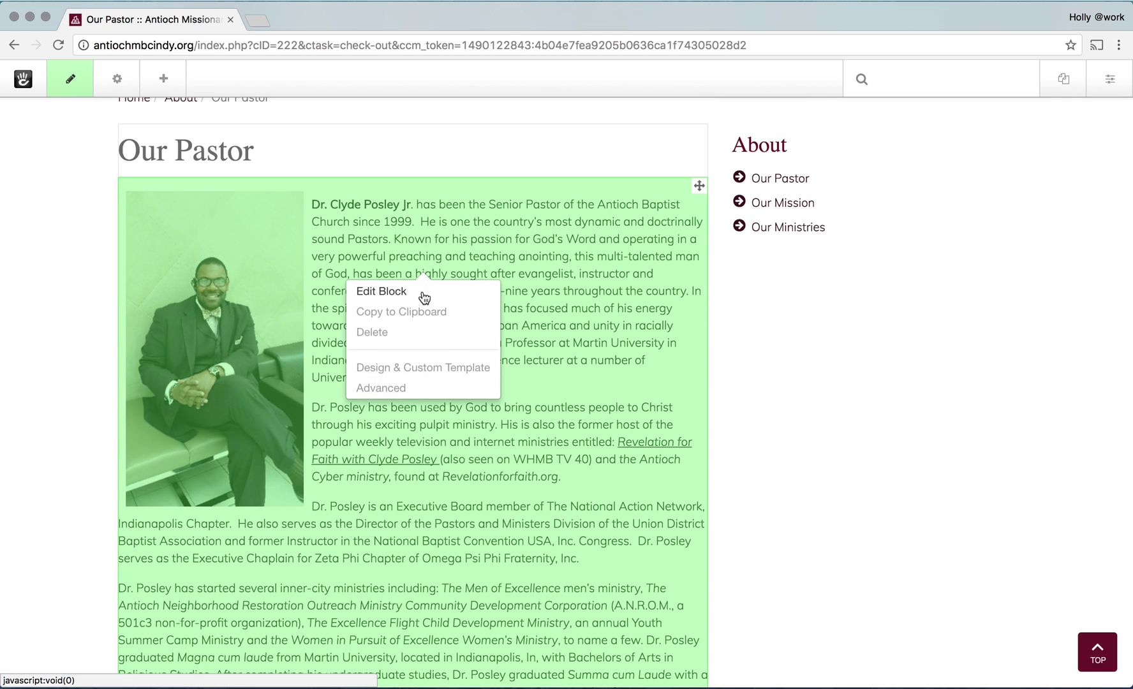
left_click(424, 292)
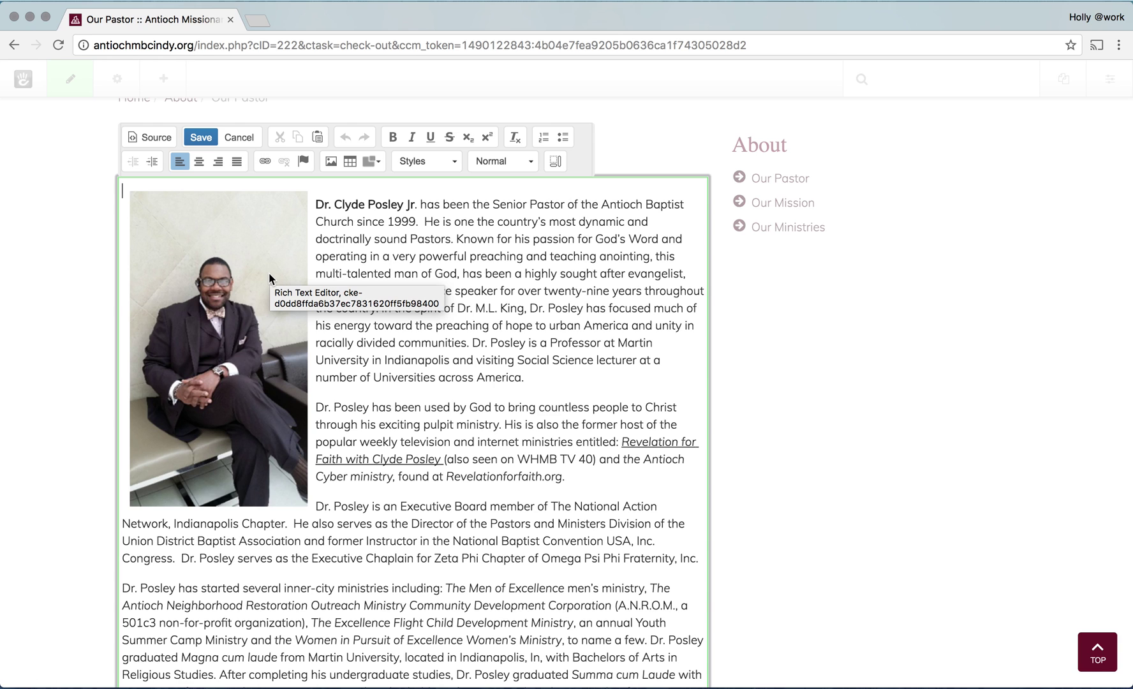
View the biography block's HTML source, highlight the image's src and style code, and close the source without changes.
left_click(154, 137)
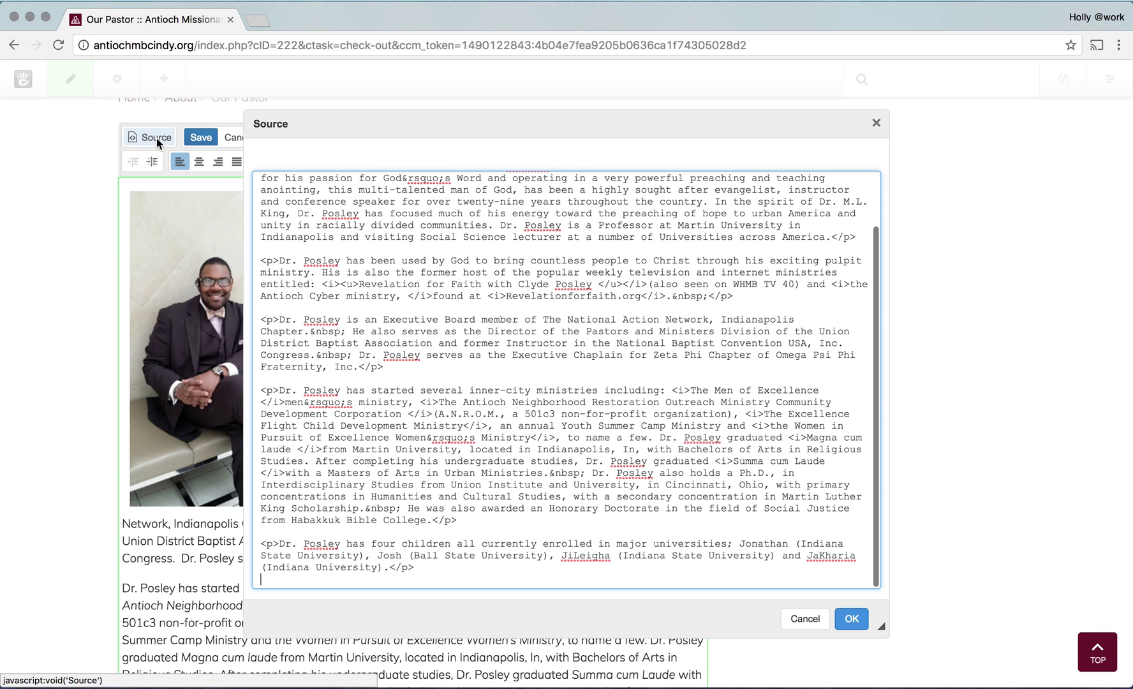
scroll(478, 383, "up", 3)
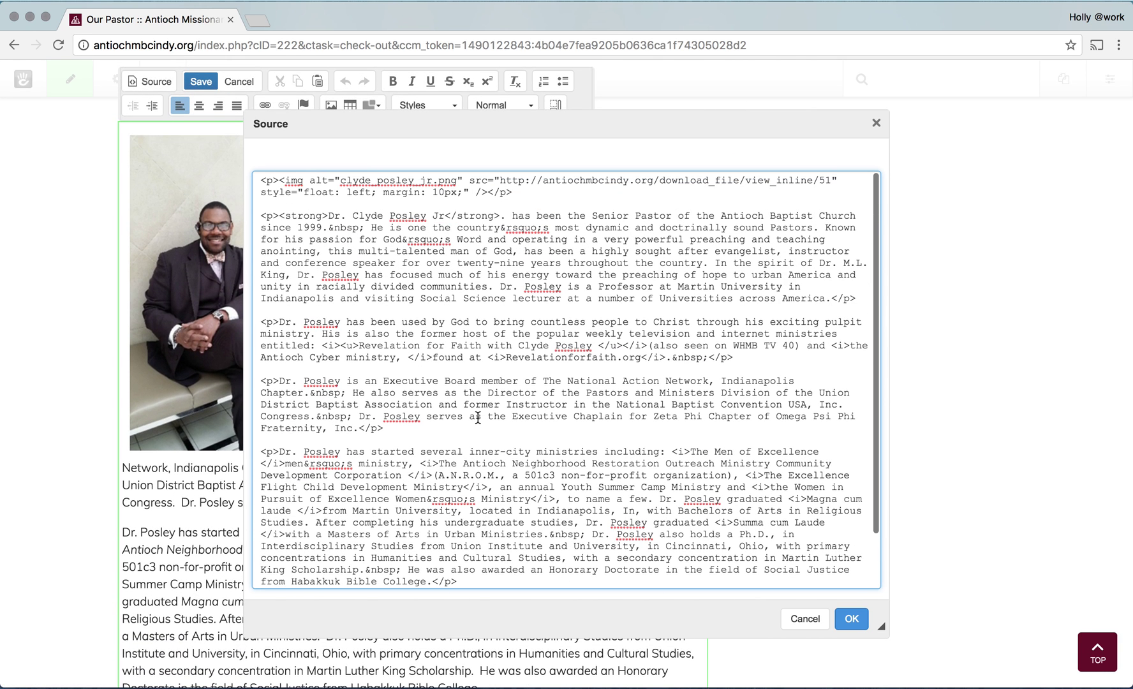
right_click(488, 263)
left_click(519, 191)
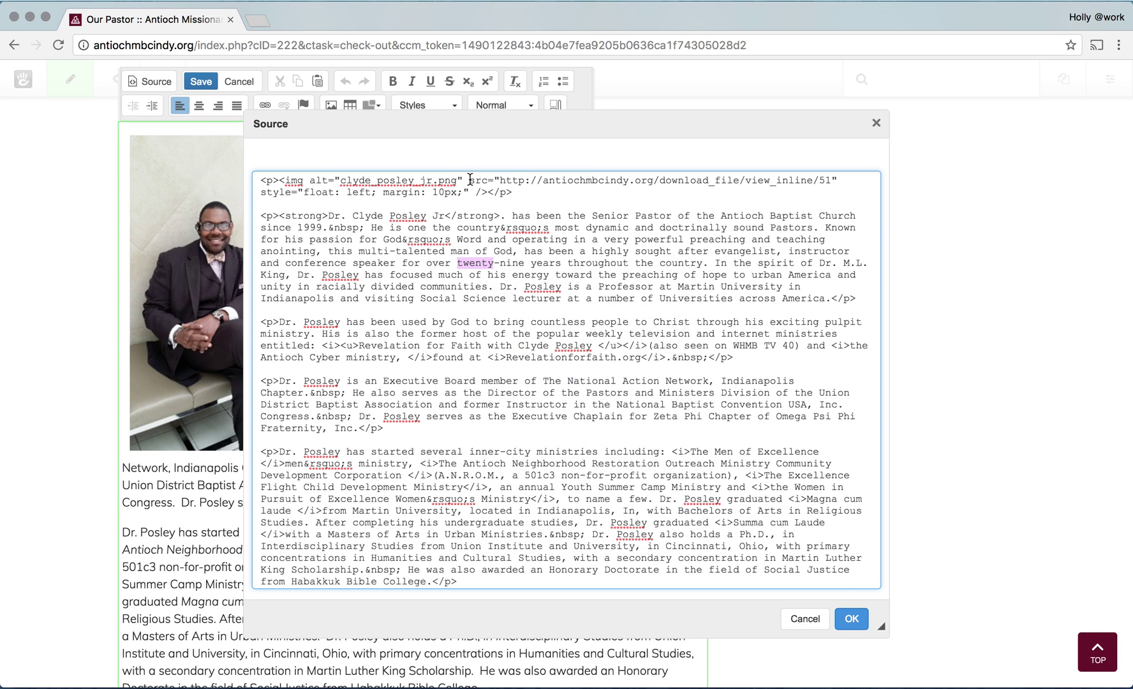
left_click_drag(470, 180, 532, 194)
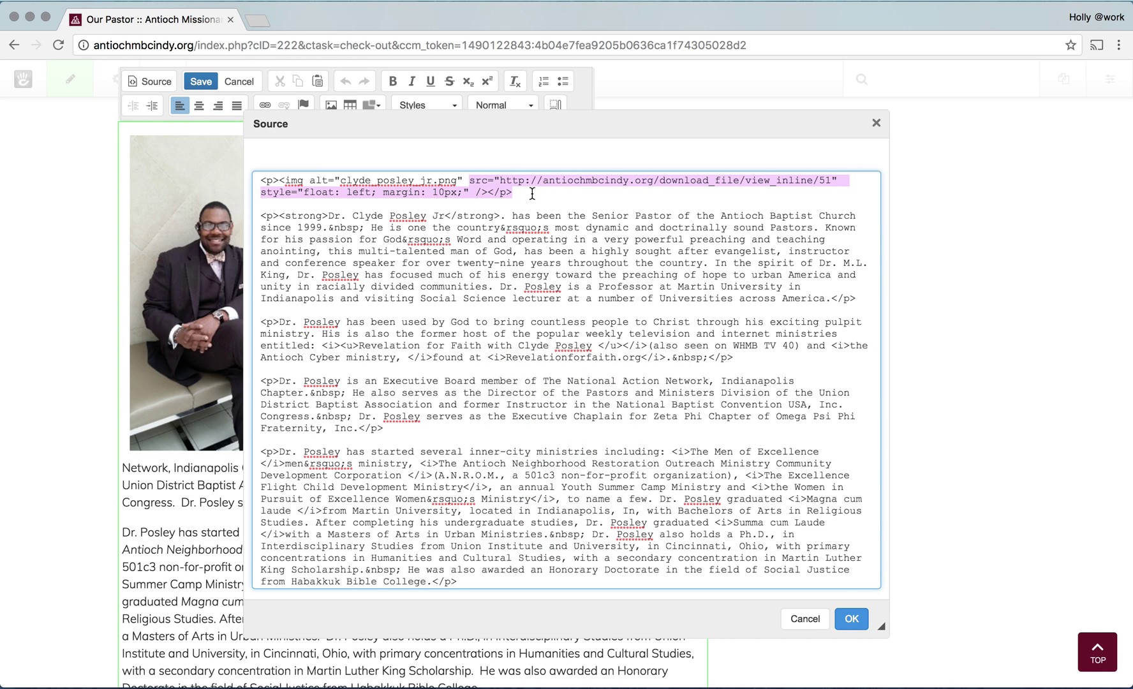
left_click(794, 620)
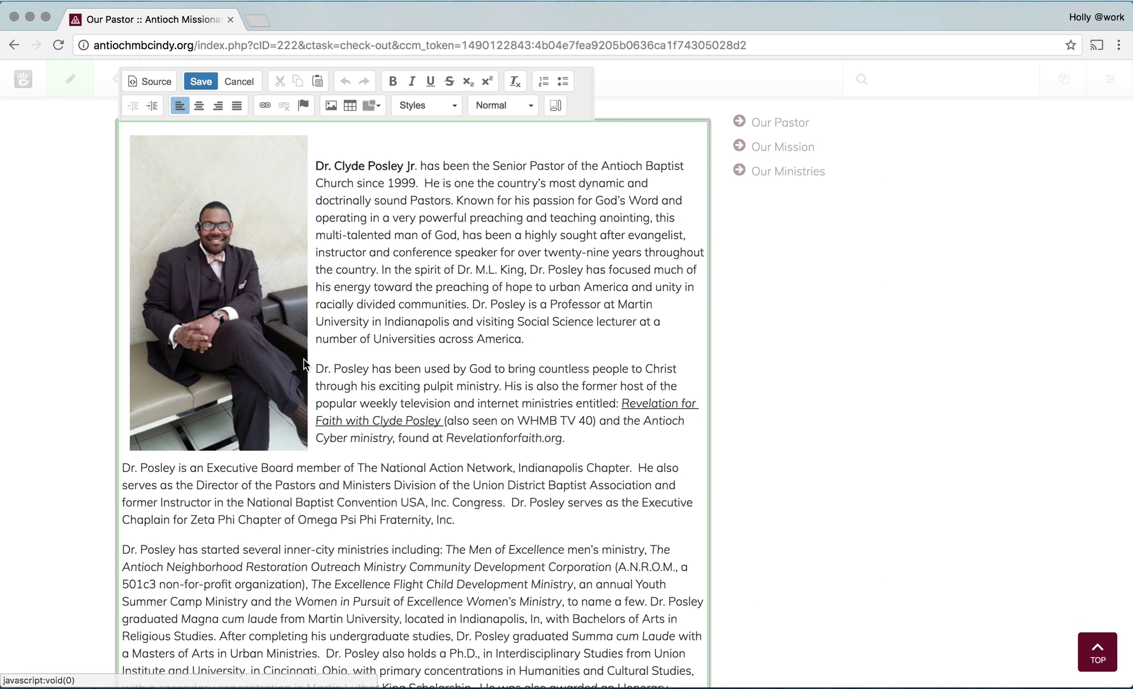
Look over the biography's image and text layout in the editor and cancel the block edit.
scroll(330, 405, "up", 2)
scroll(330, 405, "up", 2)
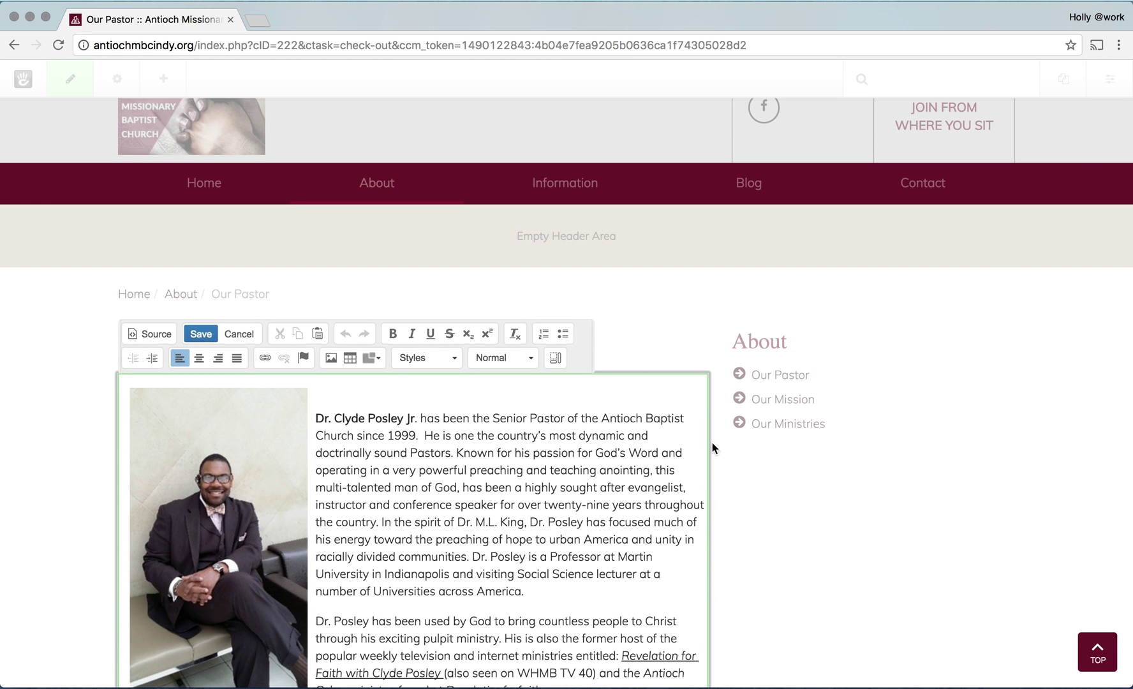
scroll(499, 445, "down", 1)
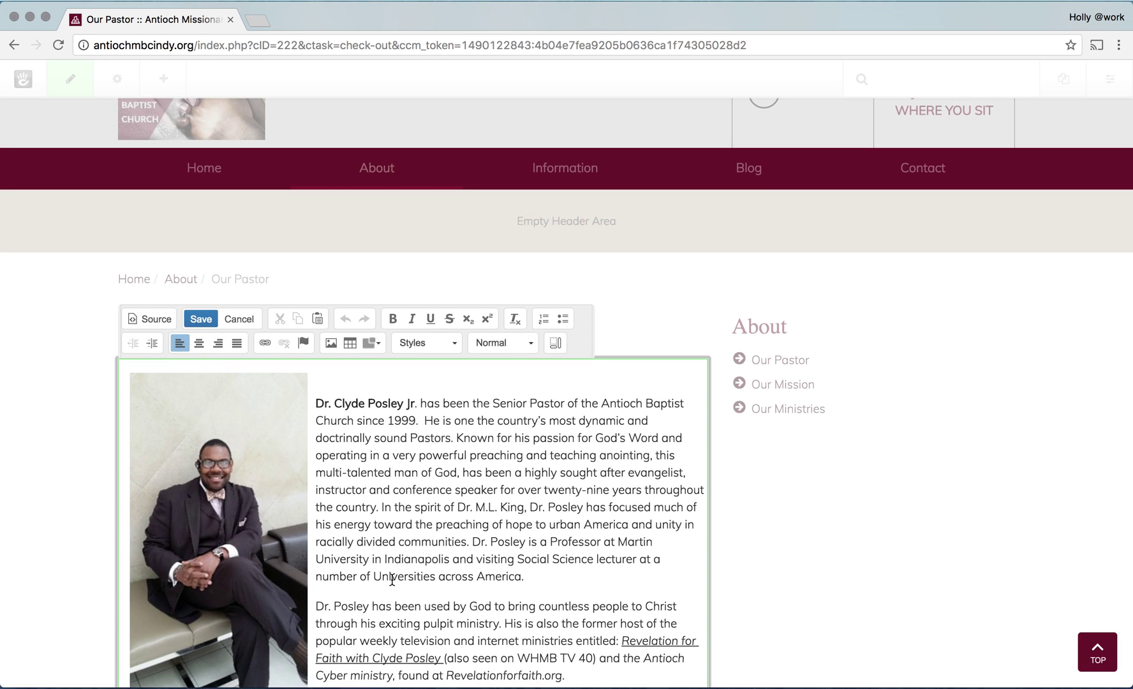
scroll(391, 578, "down", 2)
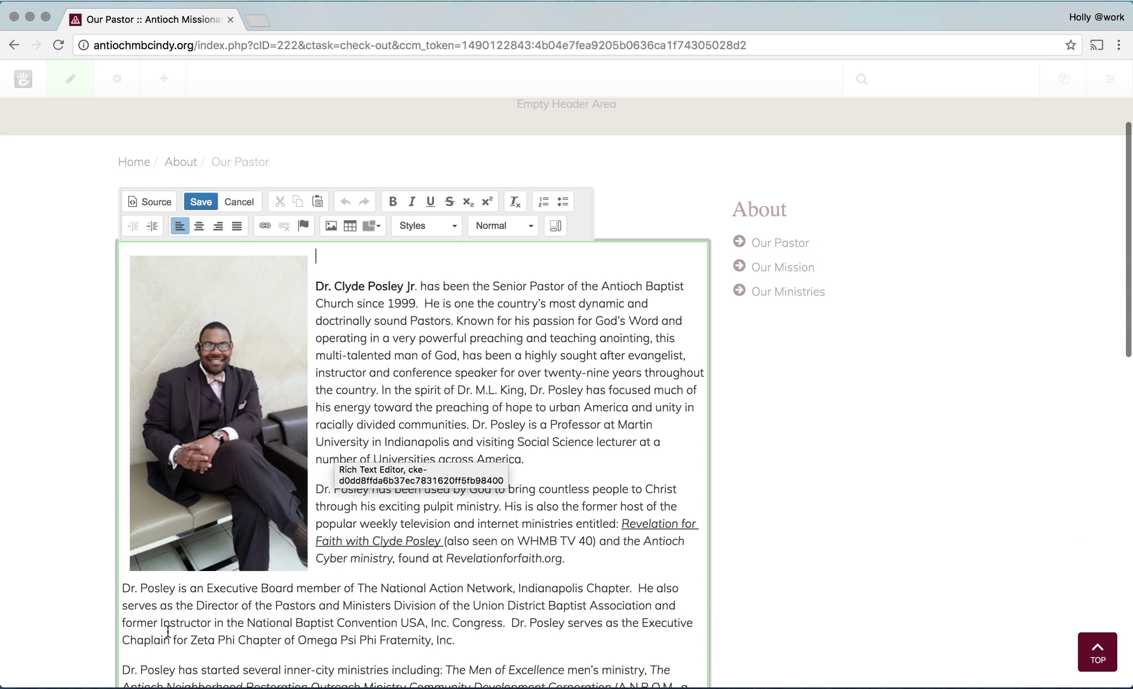
left_click(254, 202)
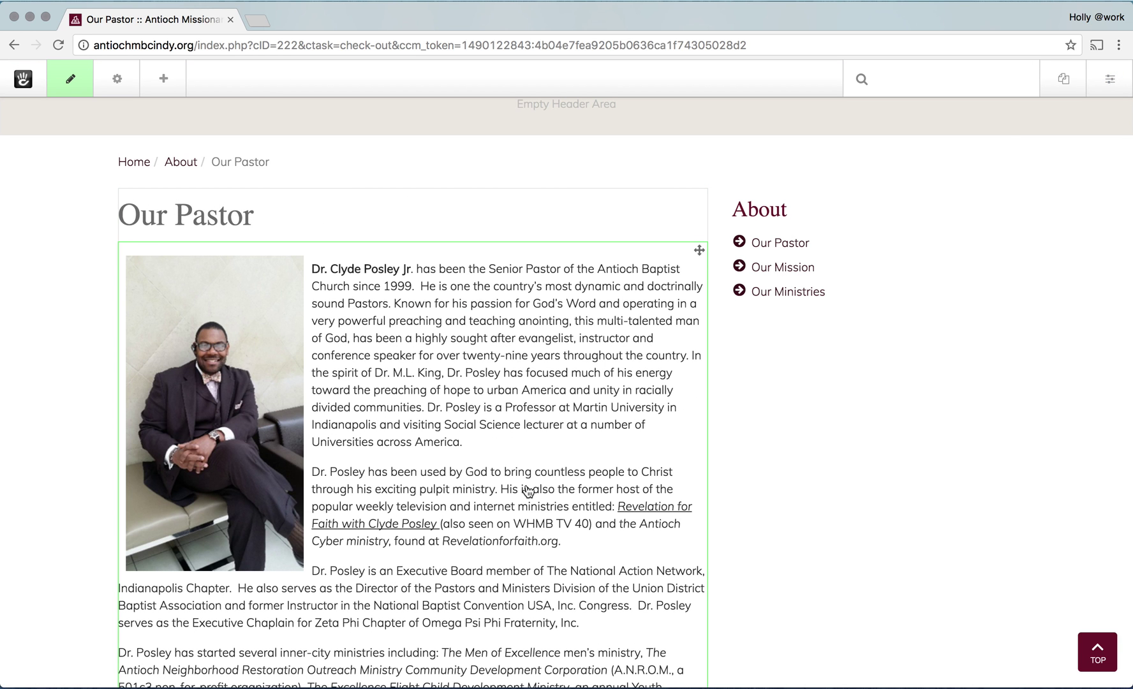
Open the Design & Custom Template options of the biography block.
scroll(485, 424, "down", 2)
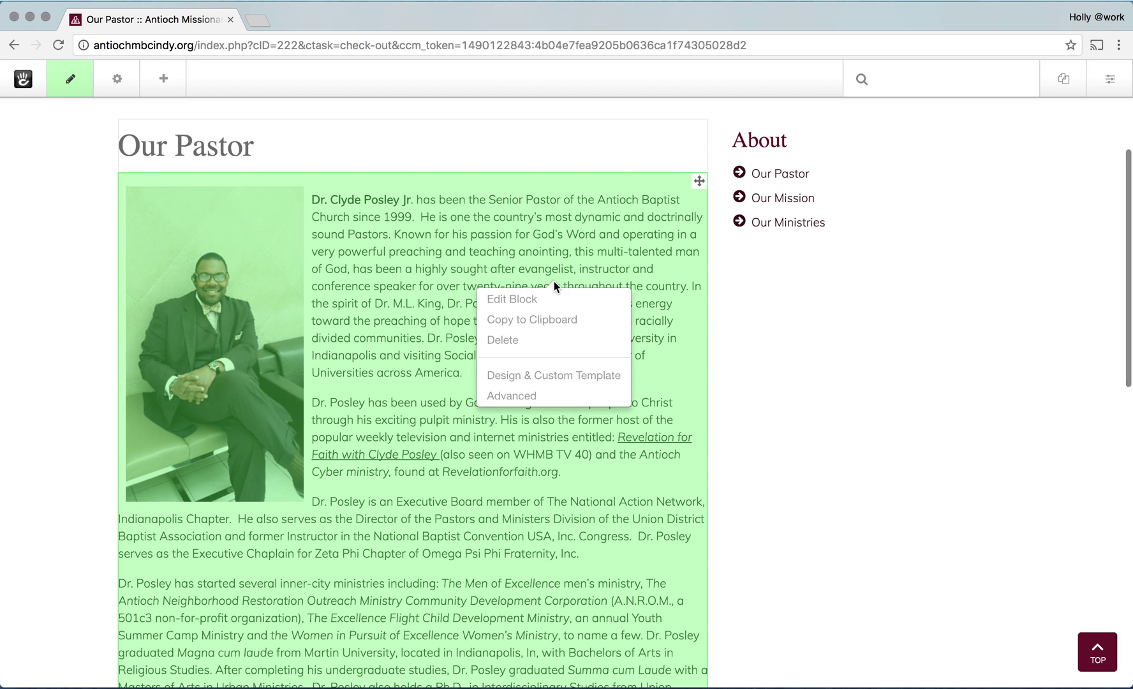
left_click(554, 282)
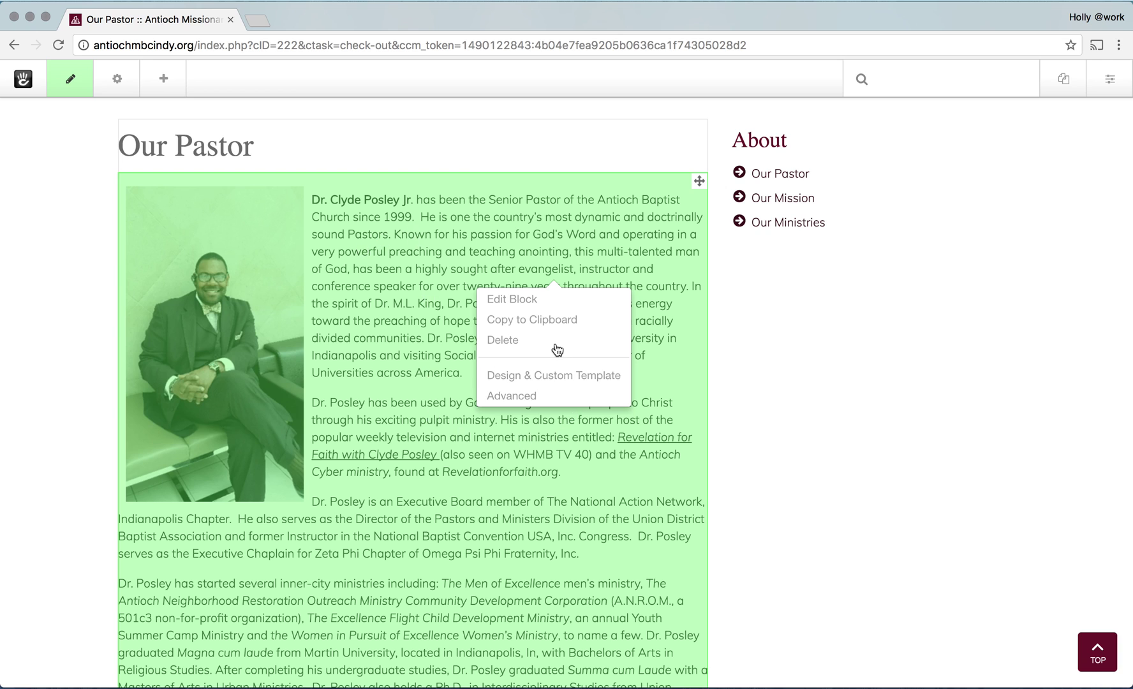
left_click(557, 381)
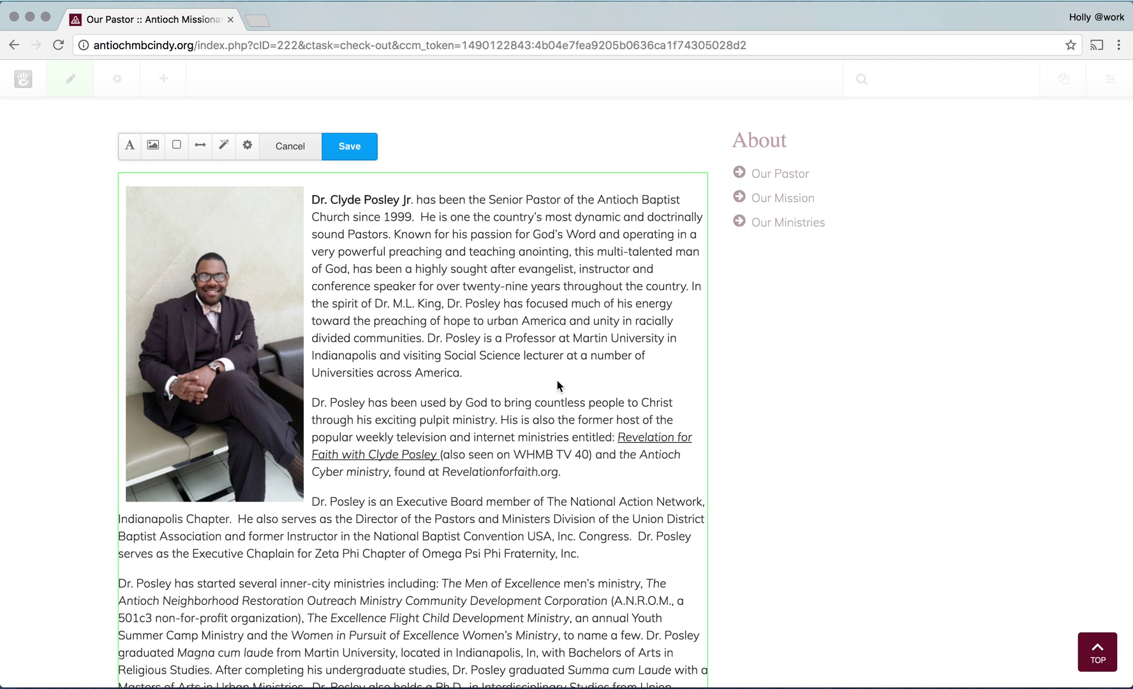
Look through the biography block's text, background, border, spacing, shadow and advanced design options.
left_click(127, 147)
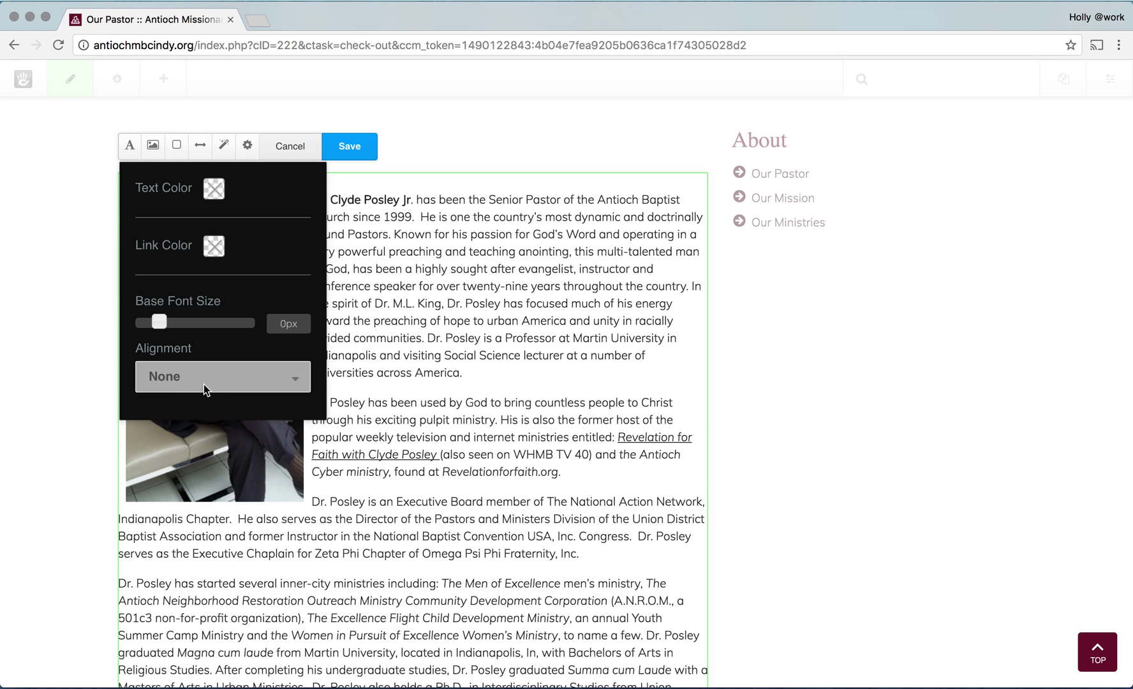
left_click(152, 151)
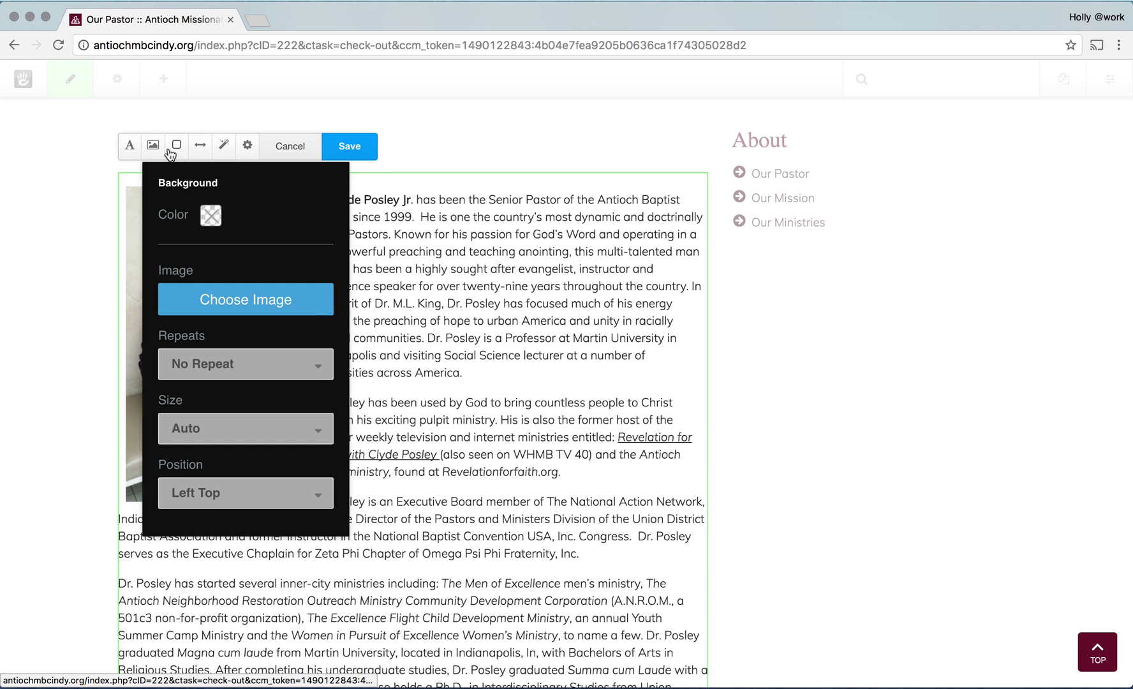
left_click(178, 156)
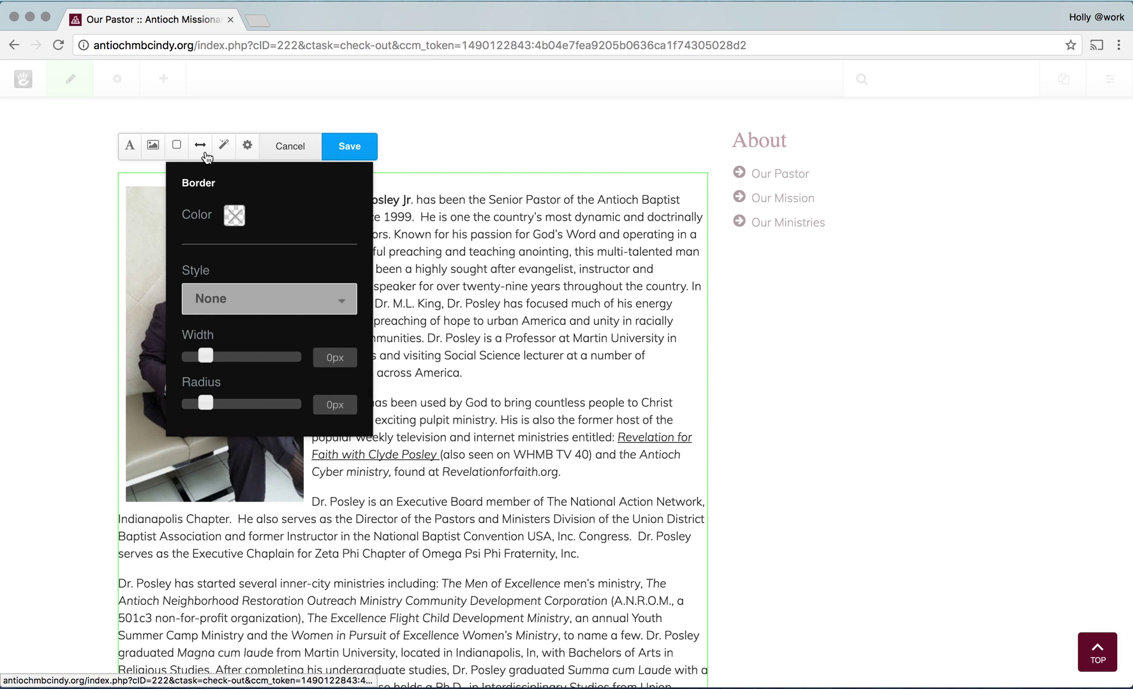
left_click(201, 153)
left_click(246, 153)
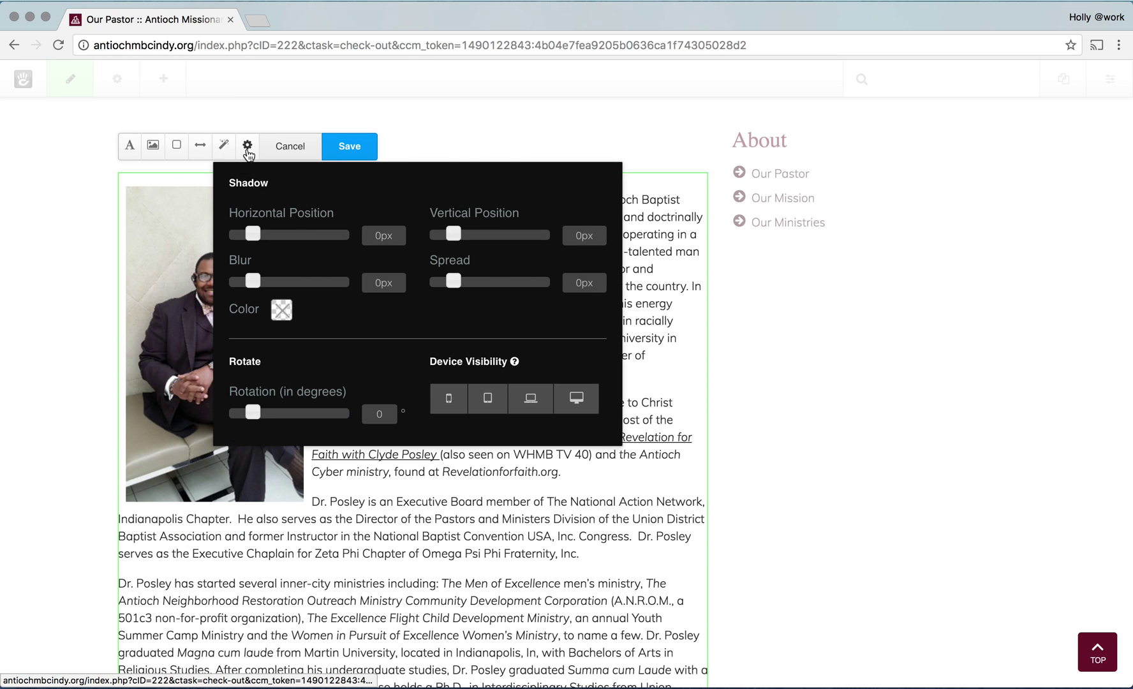
left_click(223, 145)
left_click(221, 147)
left_click(201, 147)
left_click(178, 146)
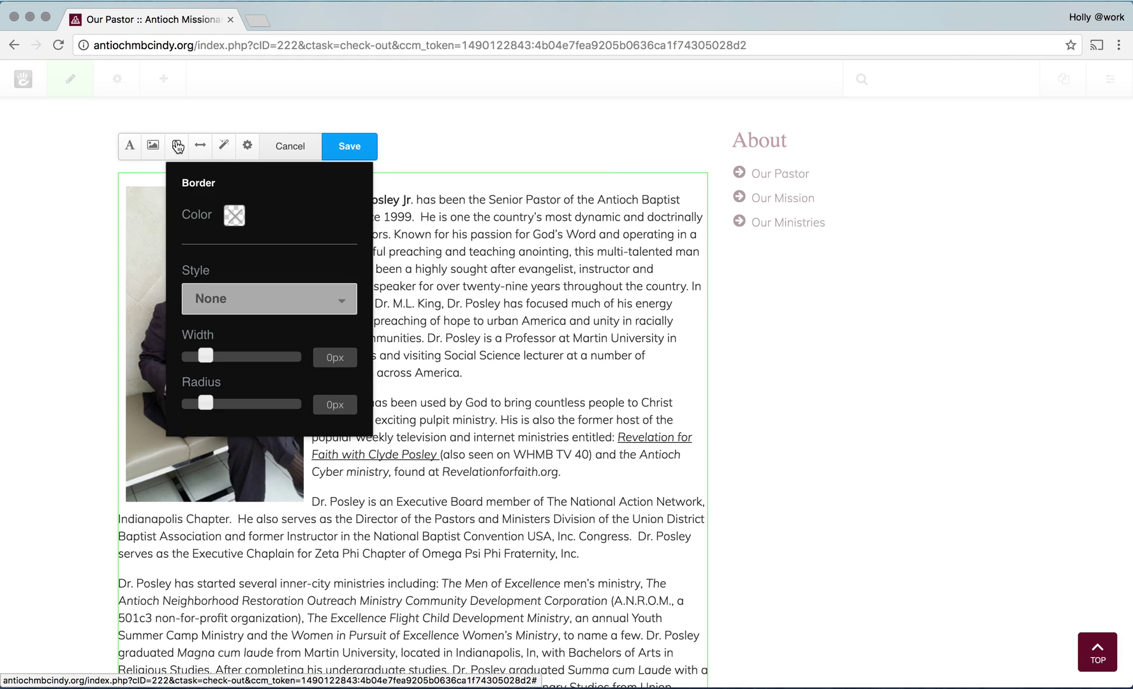
Set the biography block's background color to red, rgb(253, 5, 5), and save the design.
left_click(158, 154)
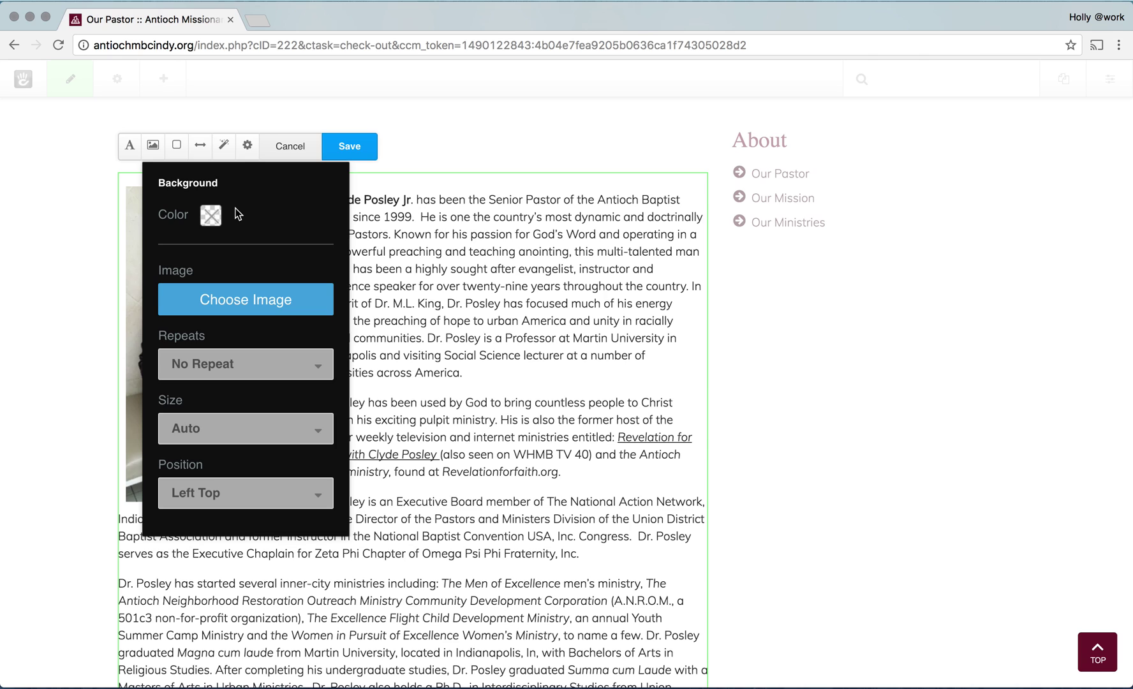
left_click(212, 216)
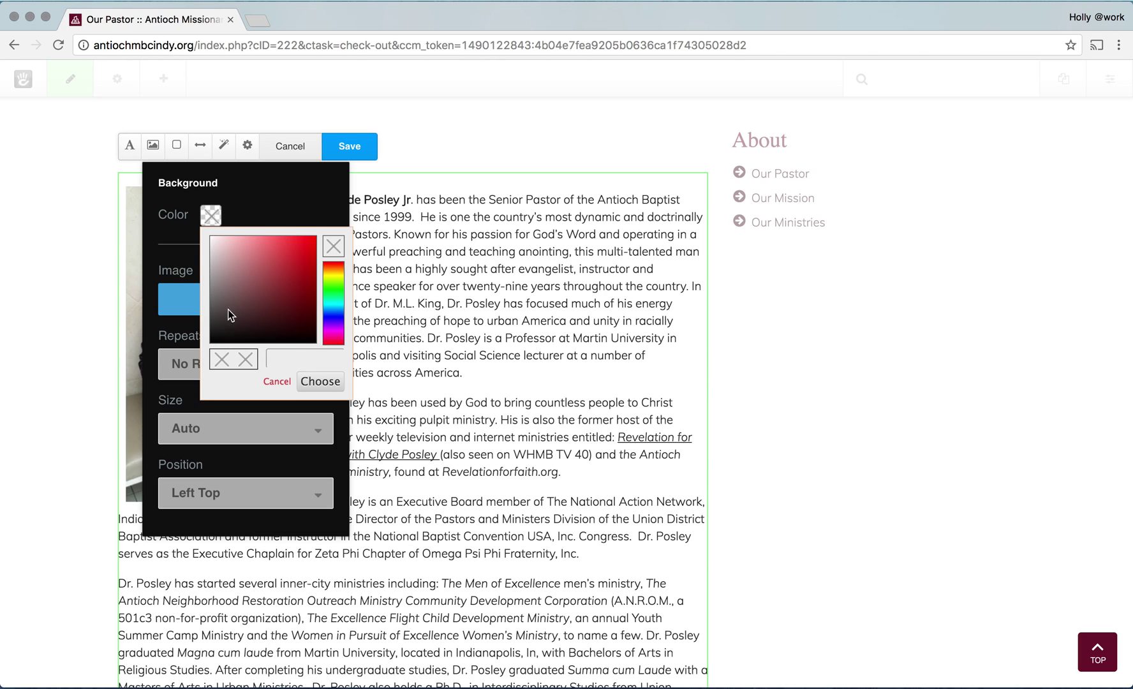
mouse_move(228, 313)
left_mouse_down()
mouse_move(255, 268)
mouse_move(323, 240)
left_mouse_up()
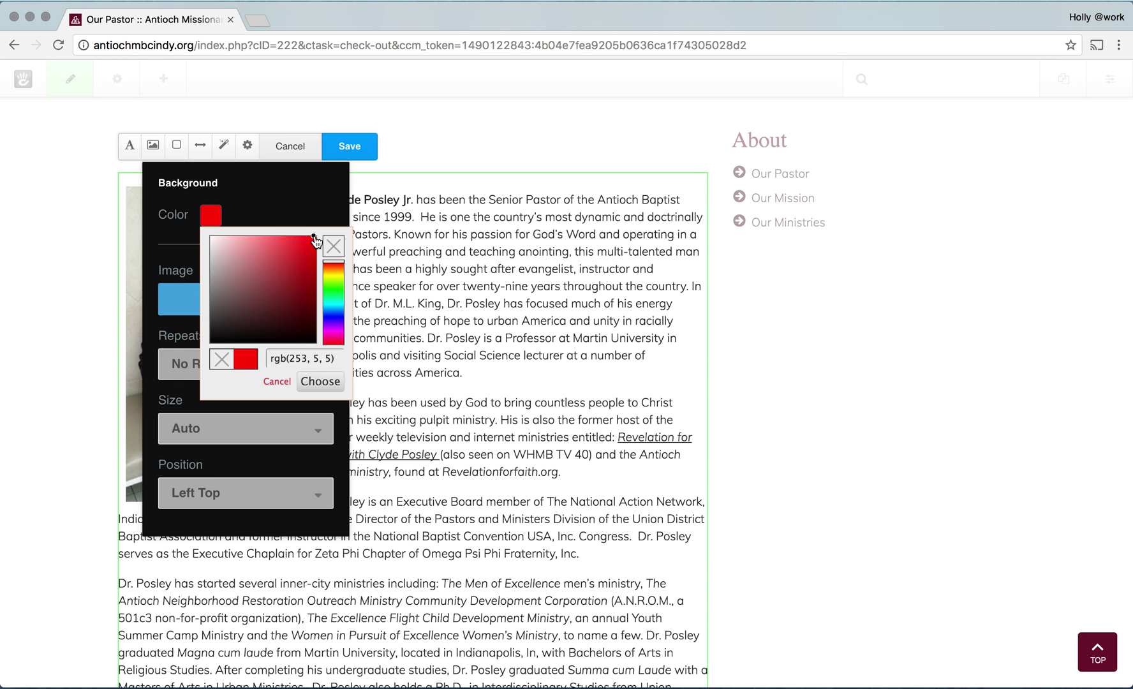
left_click(320, 383)
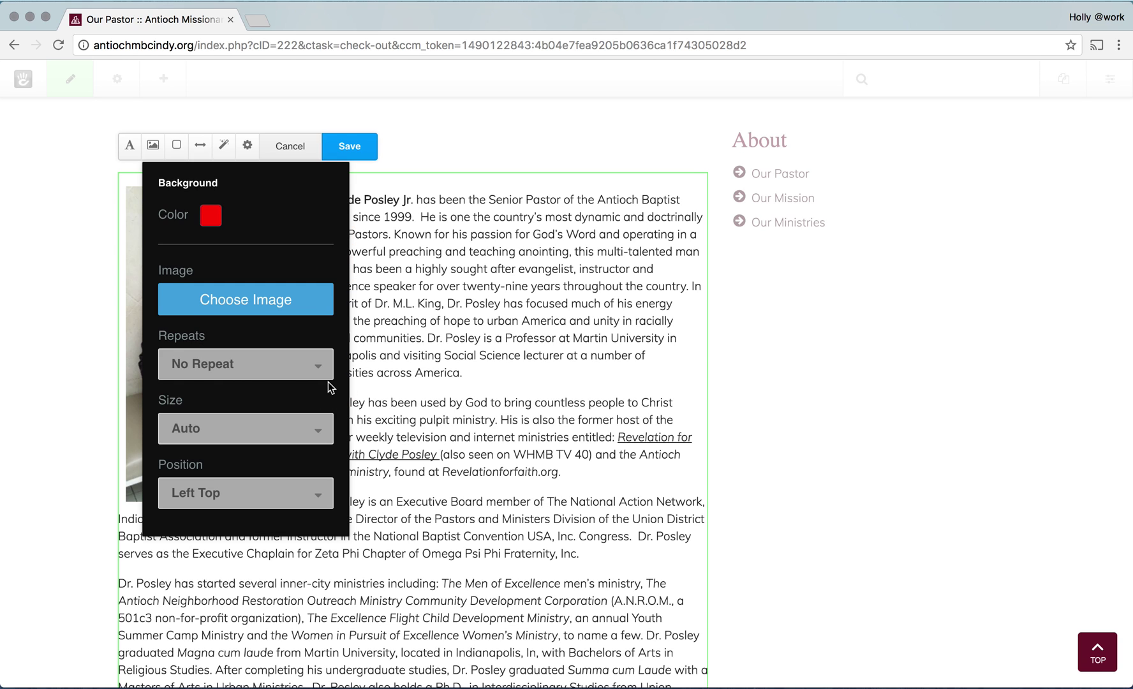
left_click(361, 157)
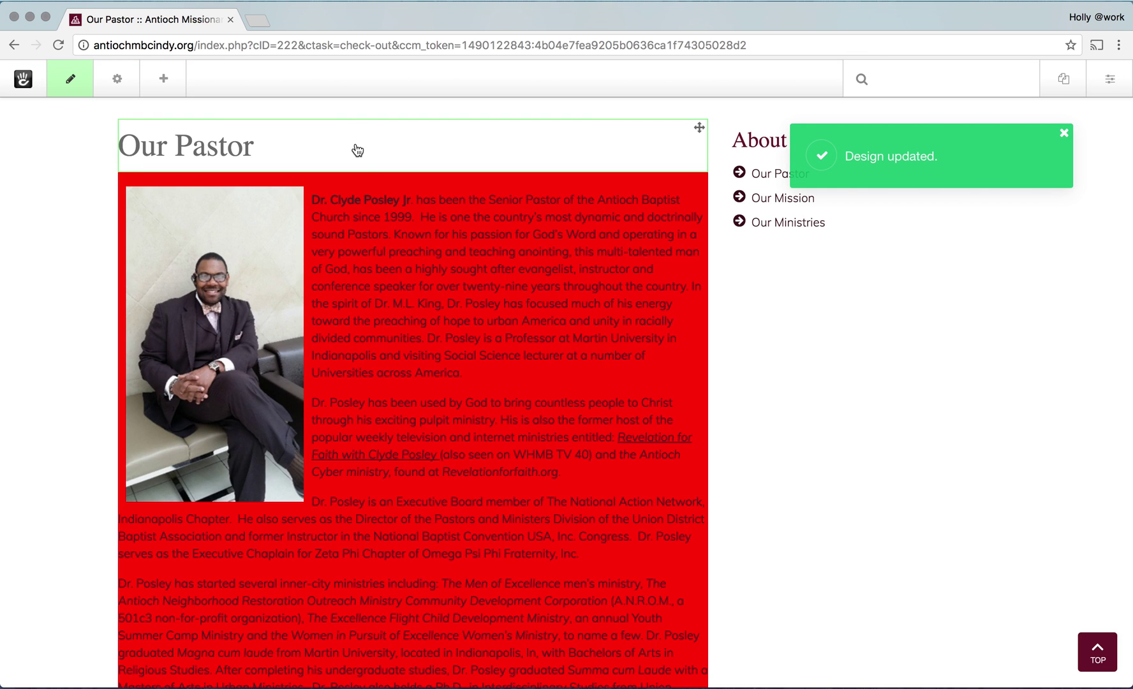
Clear the biography block's background color, save the design, and leave the Our Pastor page's edit mode.
left_click(424, 273)
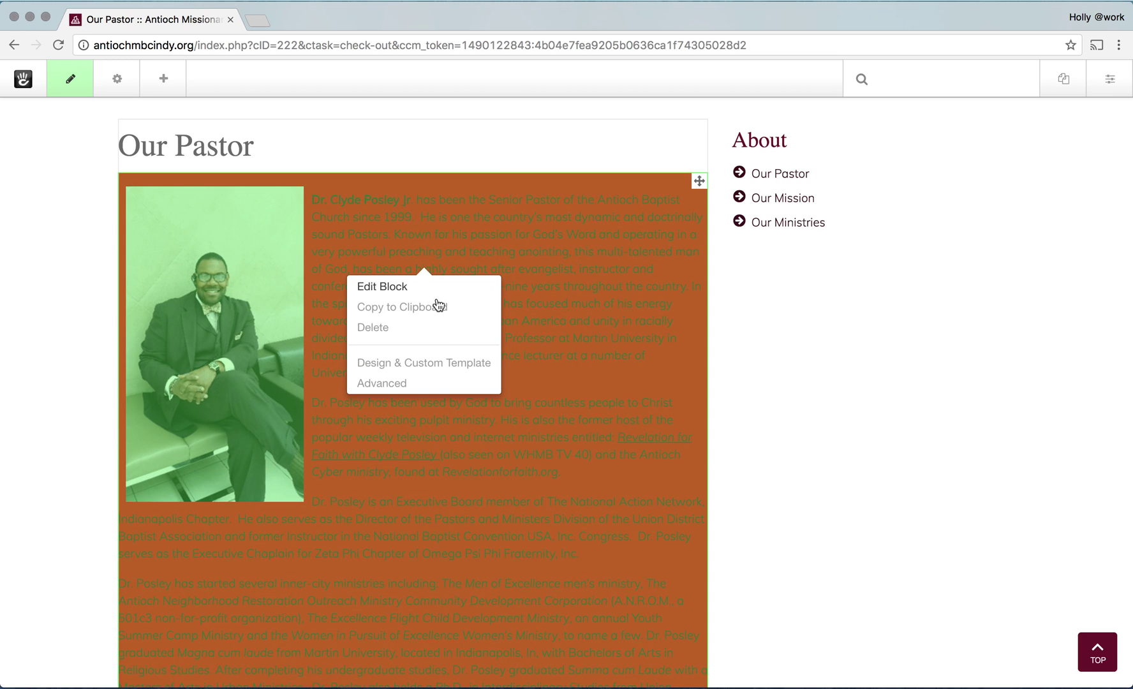
left_click(449, 364)
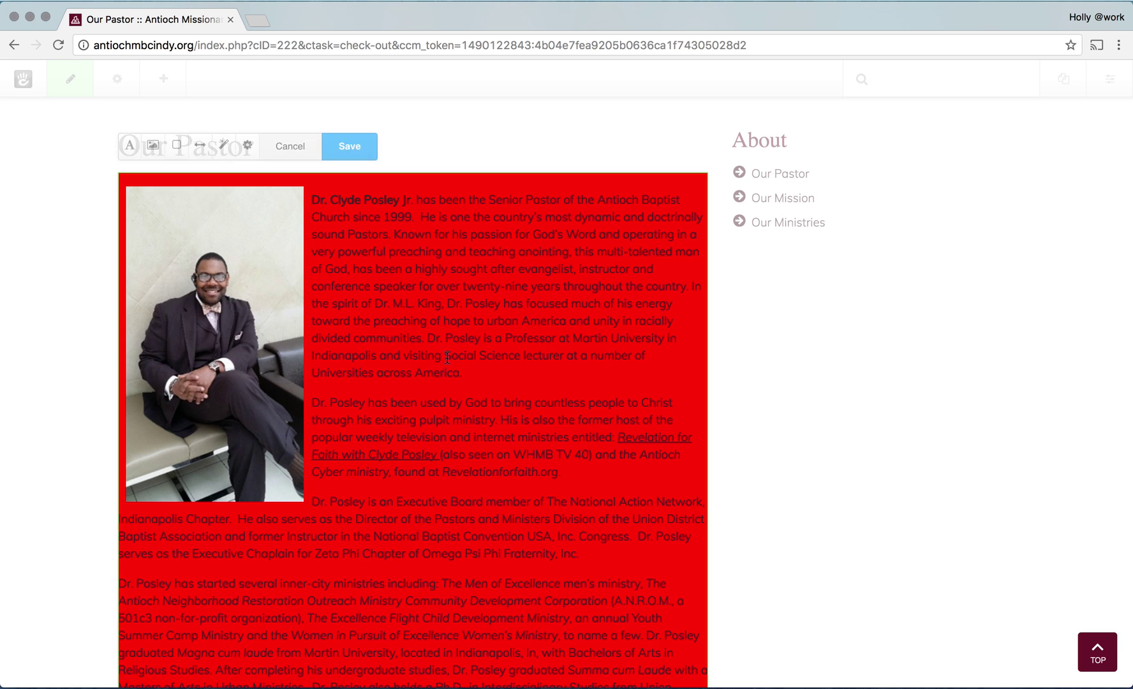
left_click(151, 137)
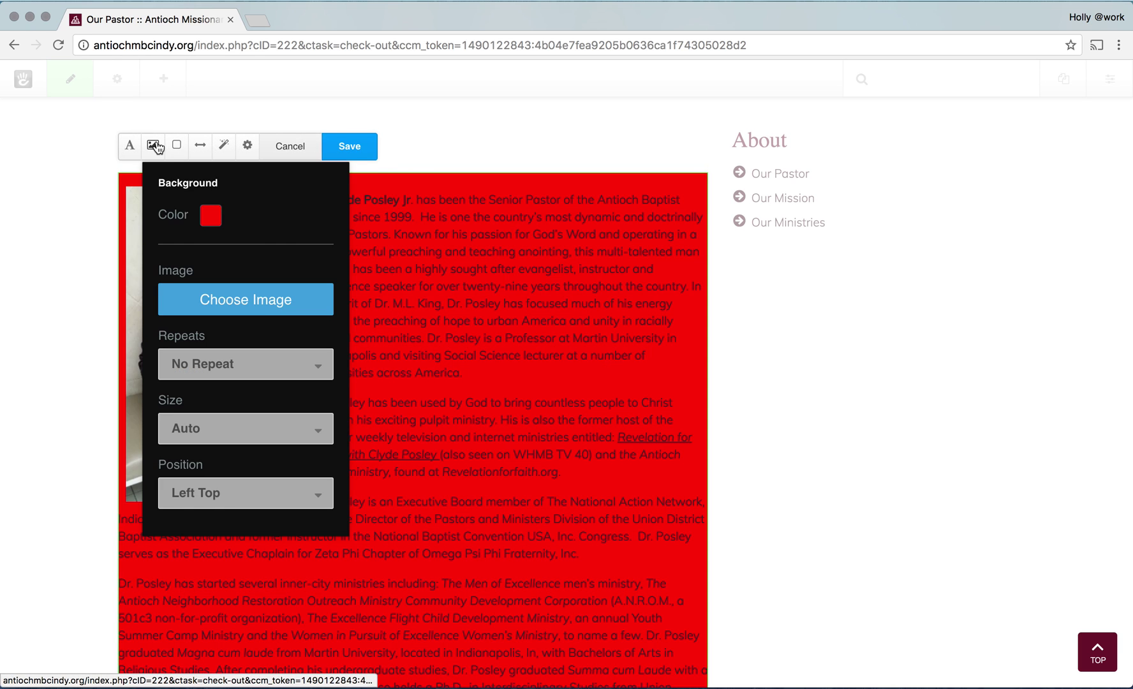
left_click(211, 216)
left_click(333, 247)
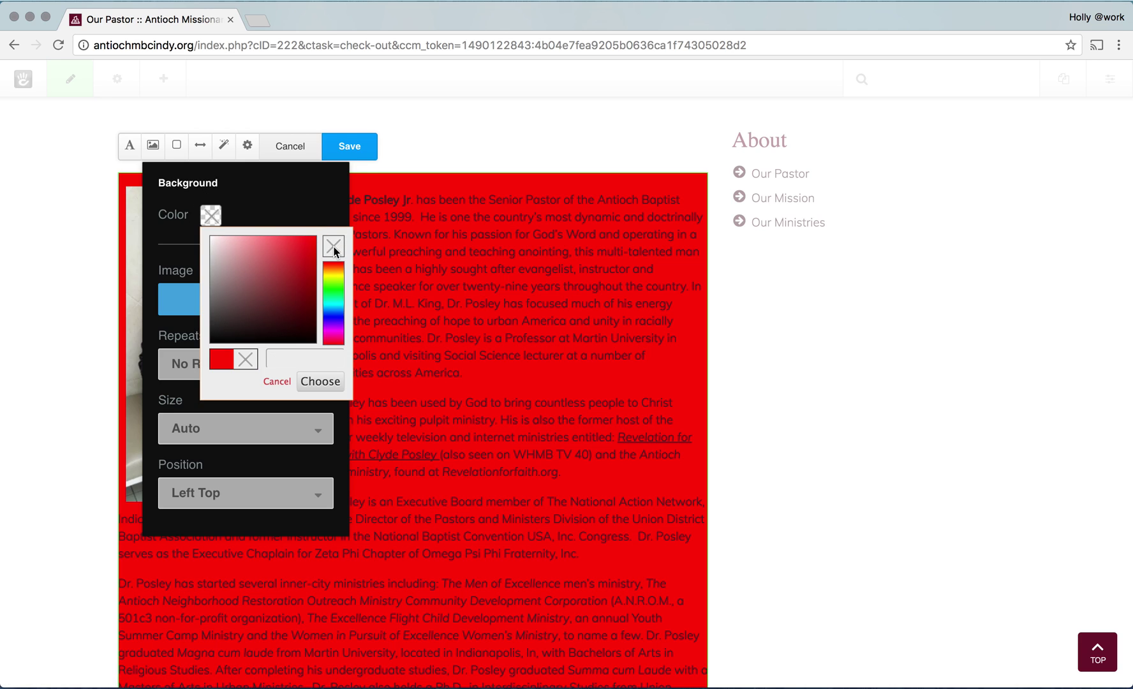
left_click(321, 382)
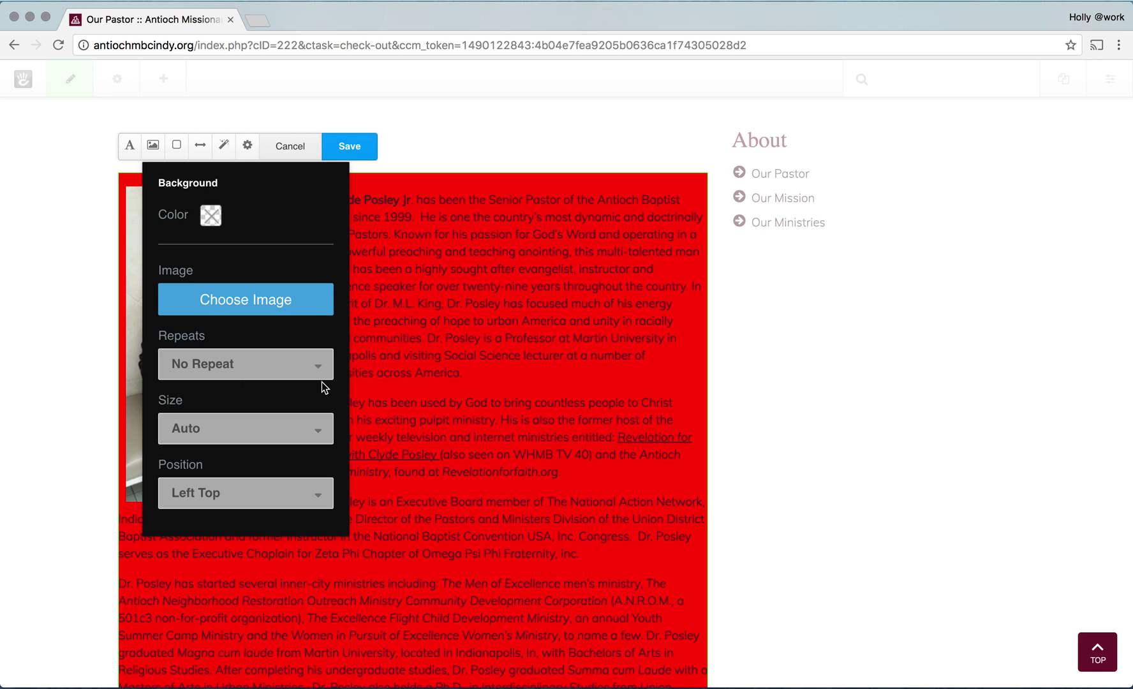
left_click(360, 149)
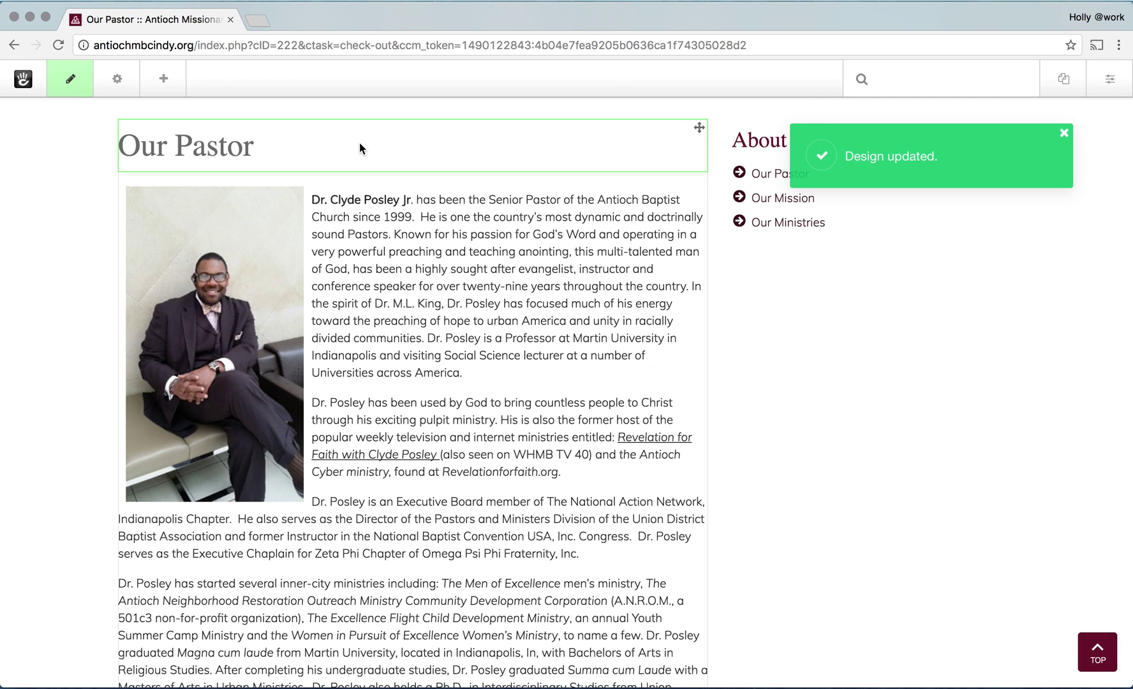
left_click(70, 78)
left_click(105, 236)
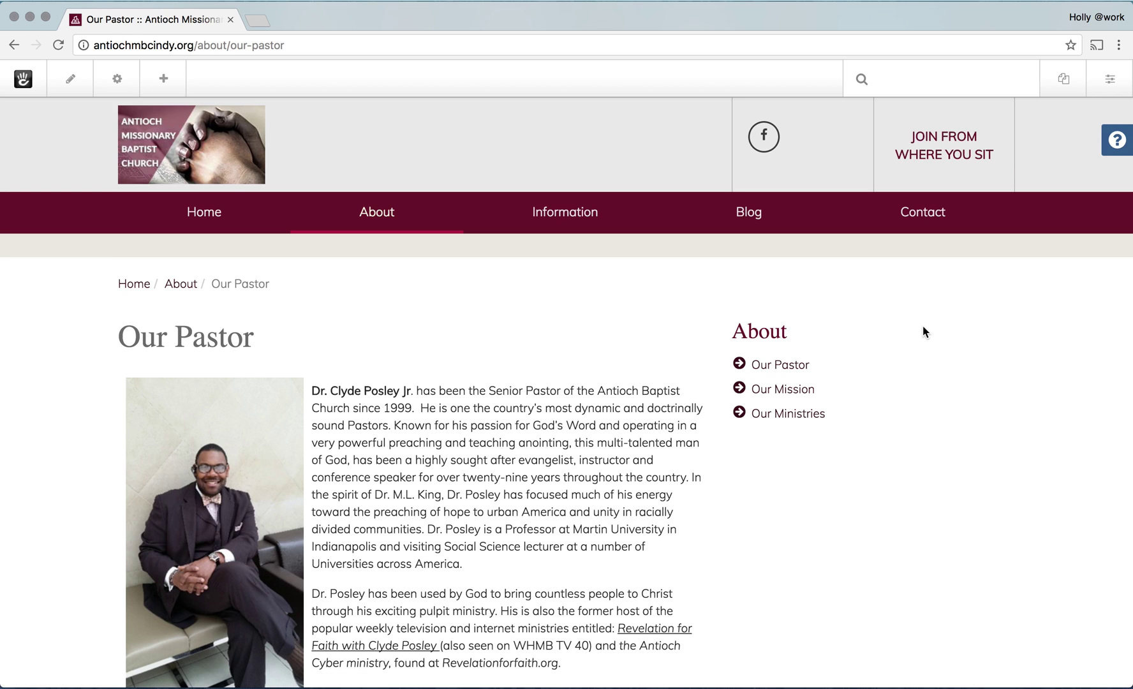
Open the dashboard's System & Settings page and look over its categories from Basics through Backup & Restore.
left_click(1111, 83)
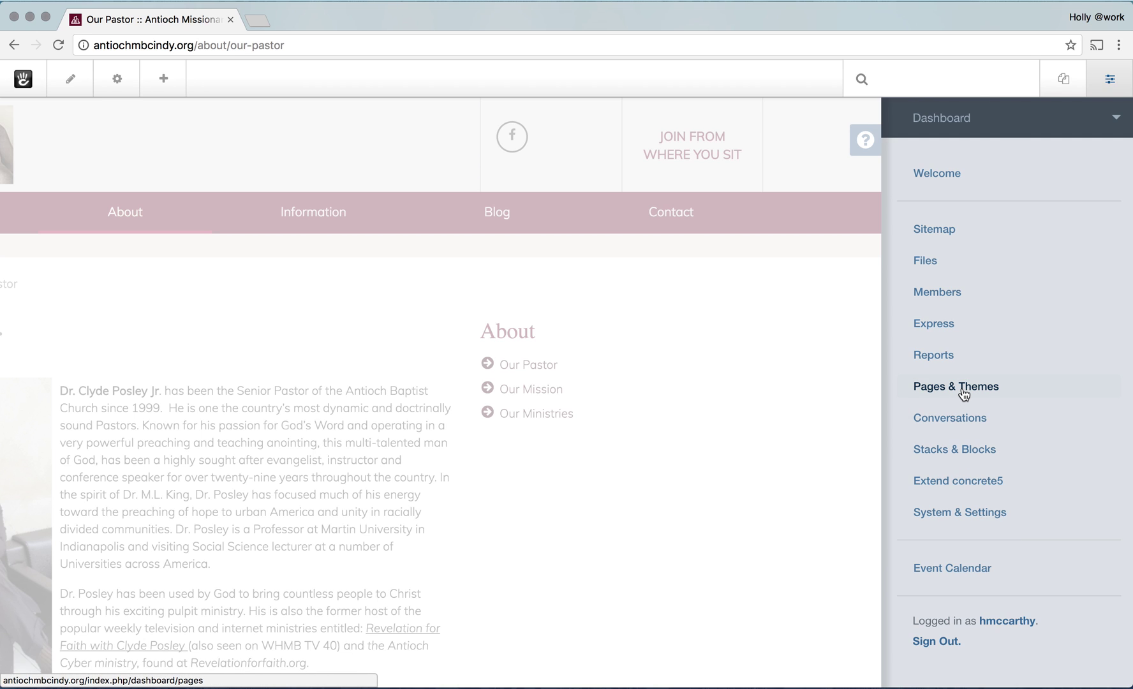
left_click(965, 516)
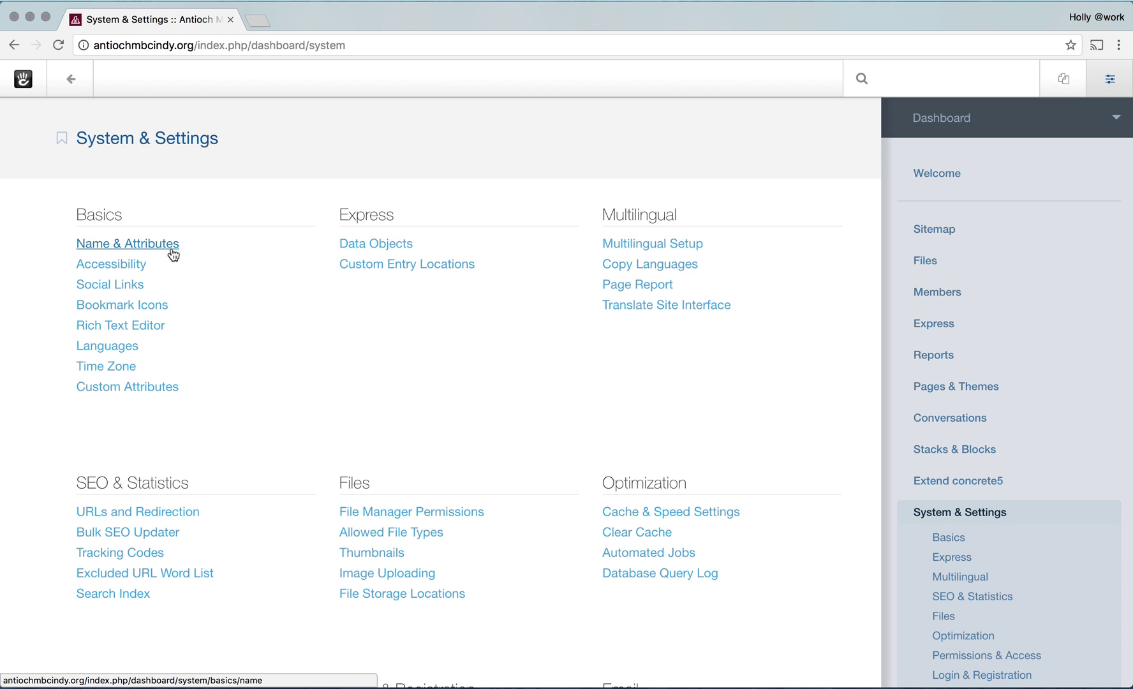
scroll(173, 468, "down", 5)
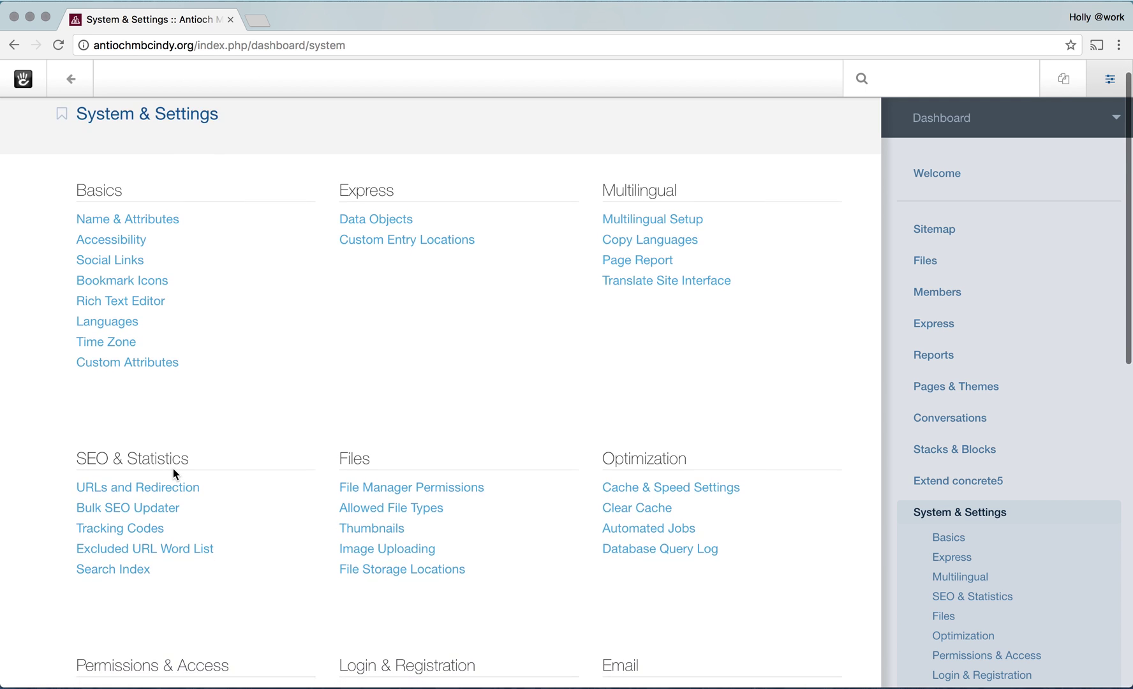
scroll(180, 464, "down", 4)
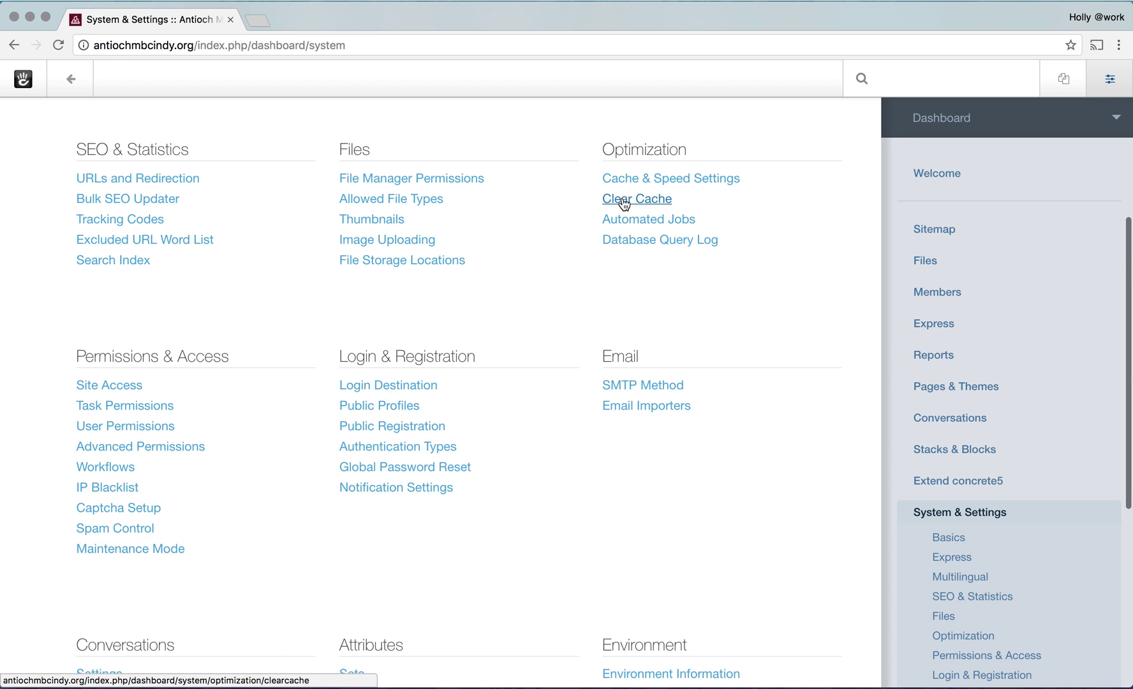
scroll(457, 555, "down", 5)
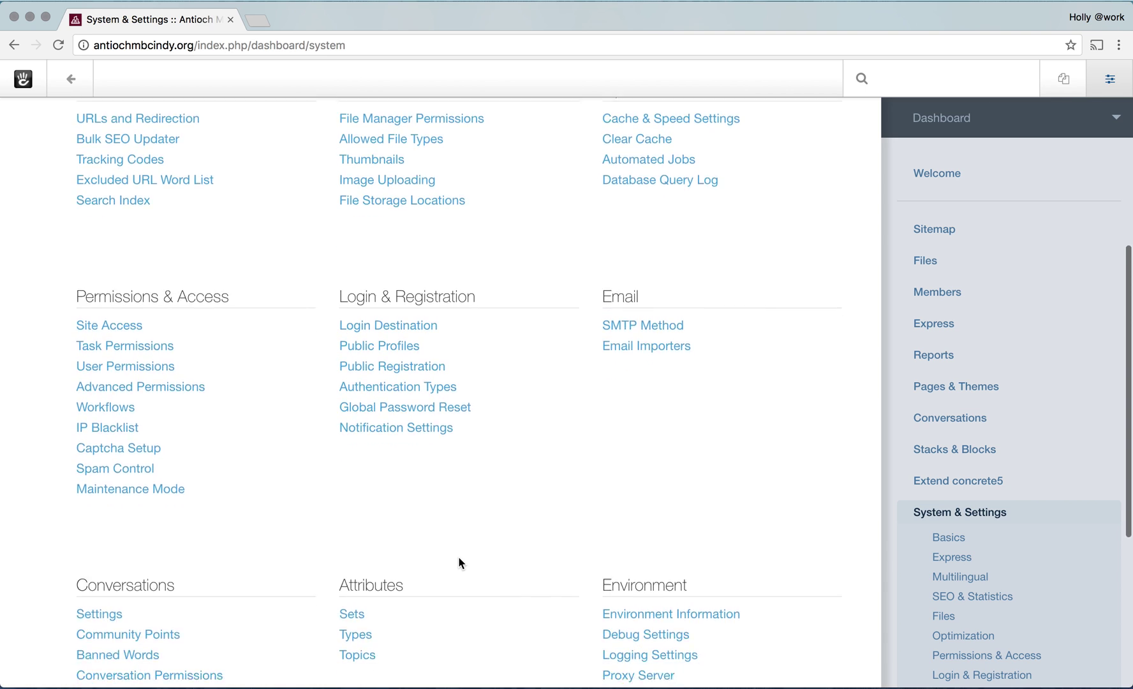
scroll(460, 561, "down", 3)
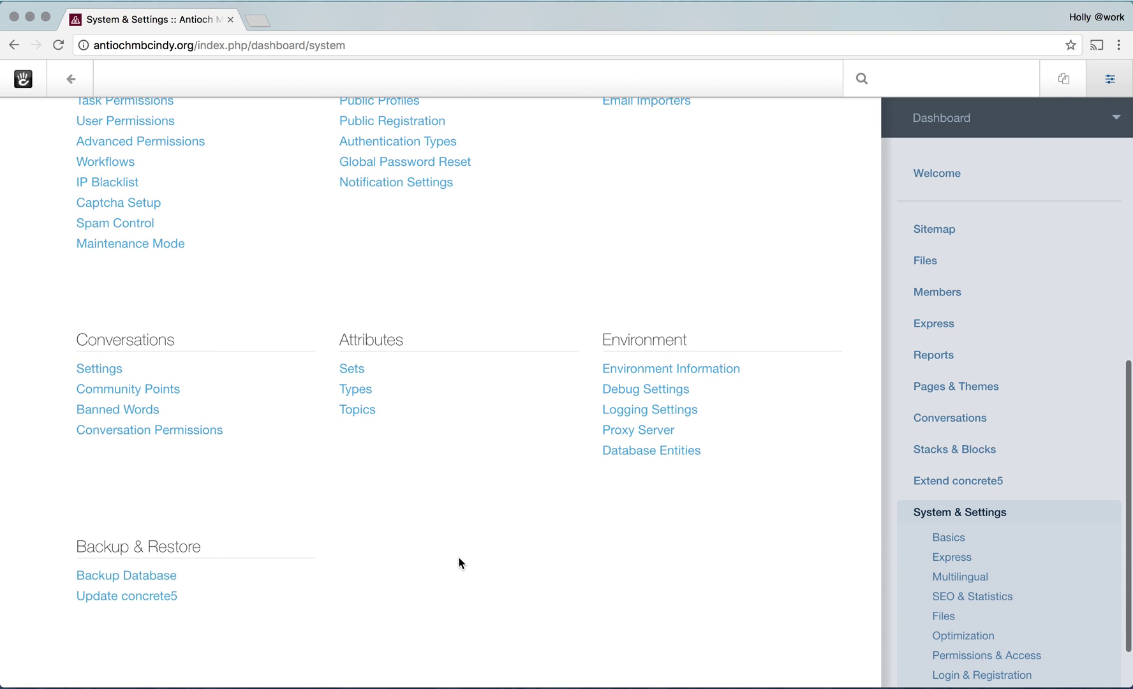
scroll(437, 465, "up", 10)
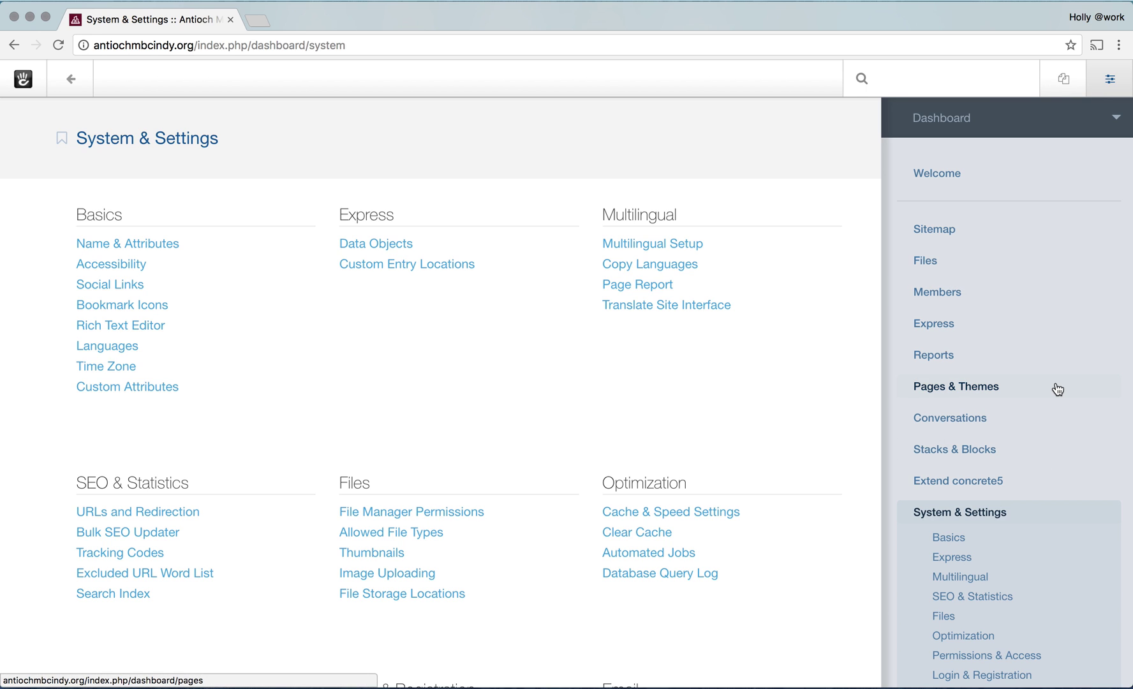
View the Event Calendar's list of calendars in the dashboard, and visit the Events page from the full sitemap.
scroll(1055, 386, "down", 5)
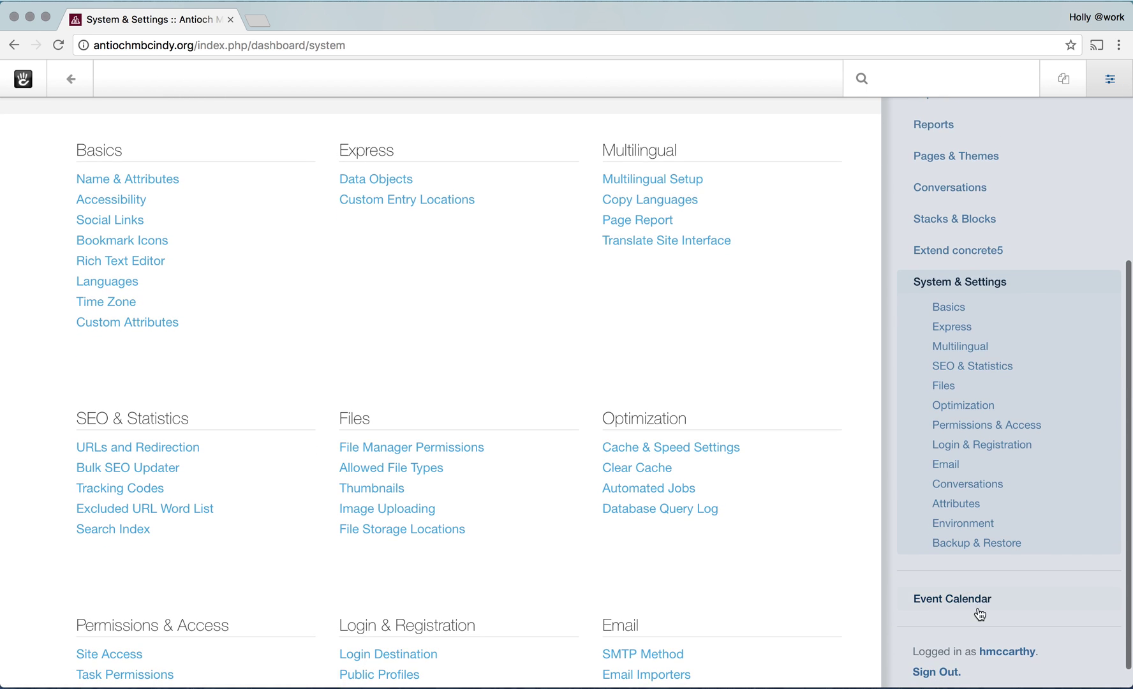
left_click(968, 602)
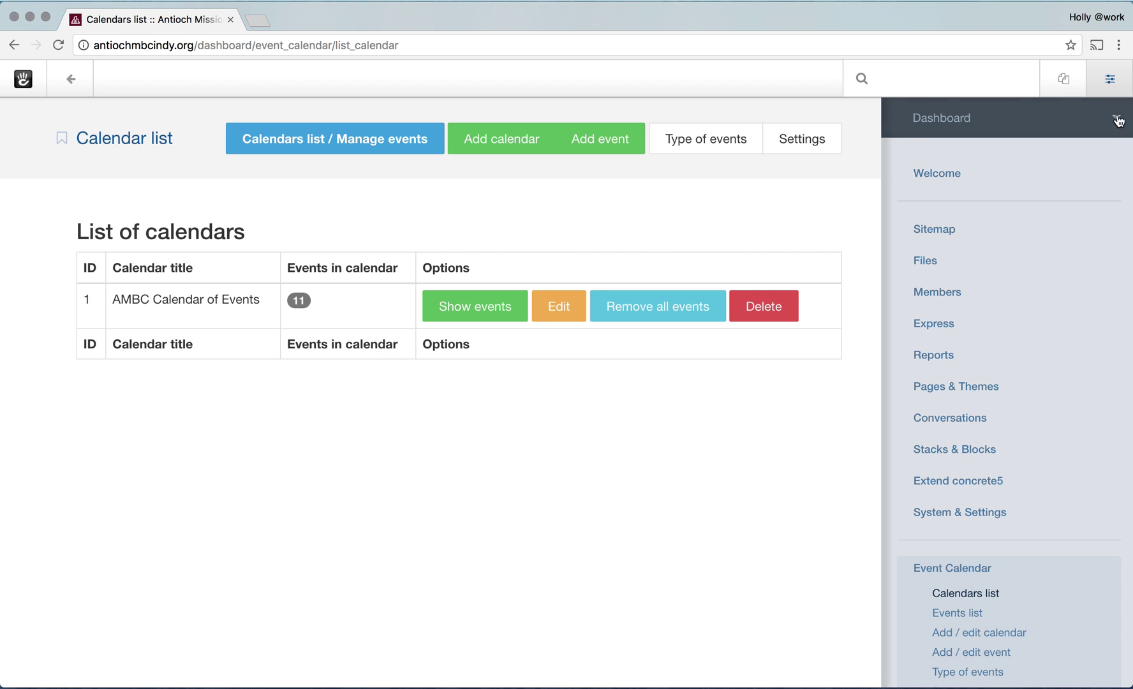
left_click(937, 229)
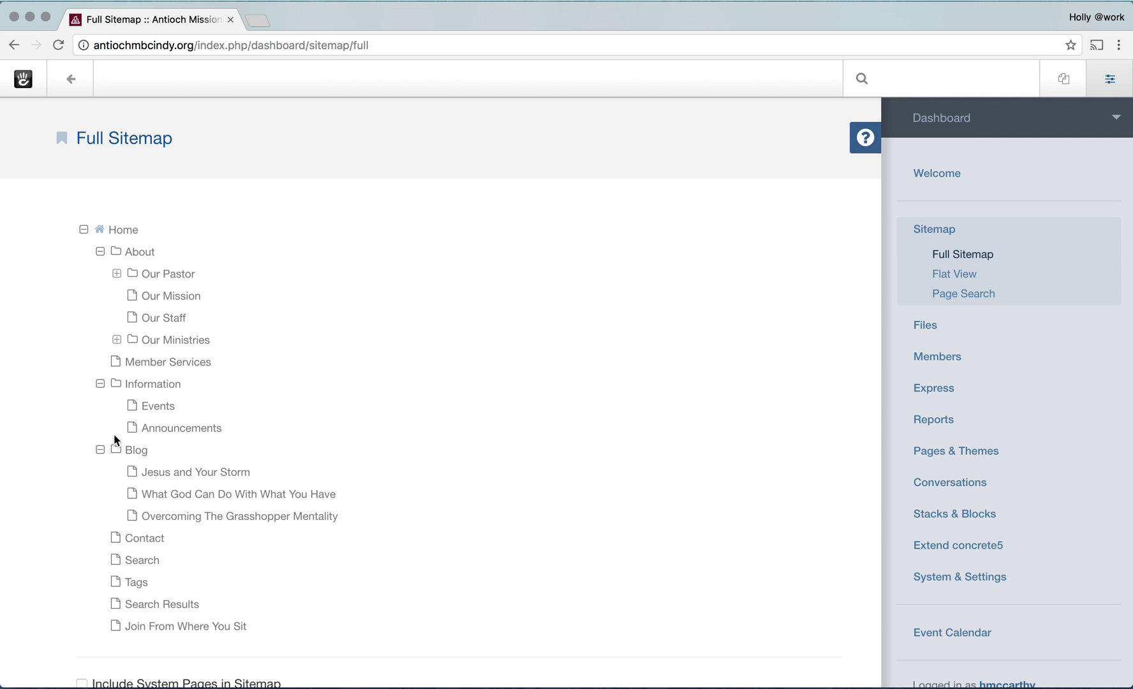
left_click(169, 412)
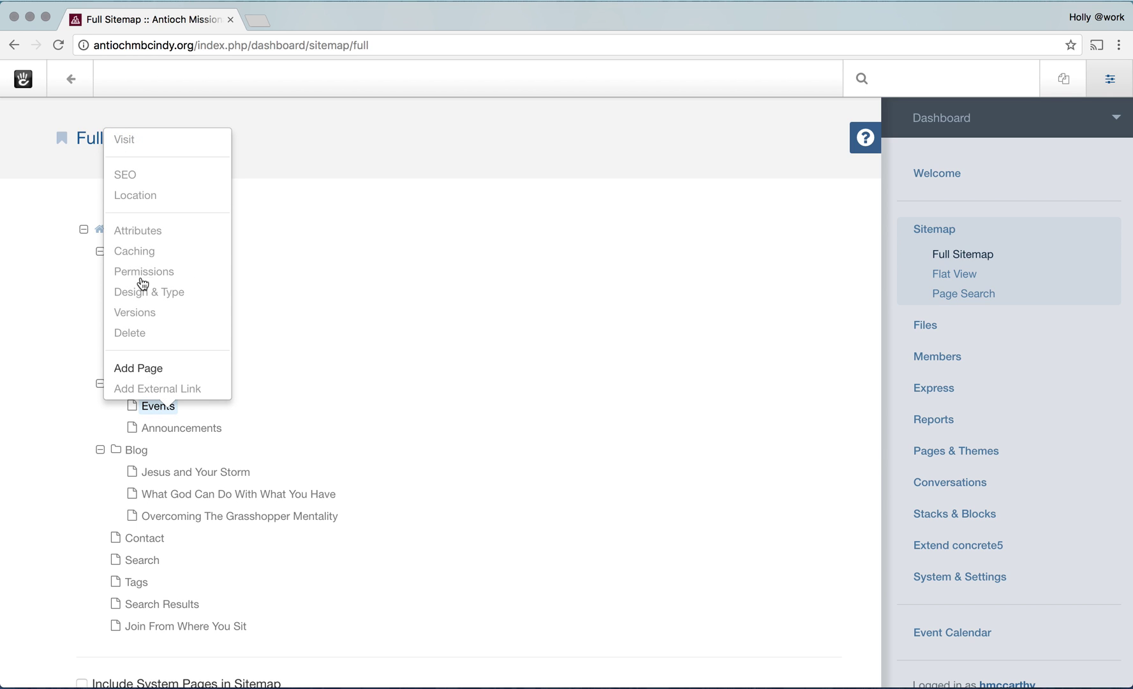
left_click(125, 139)
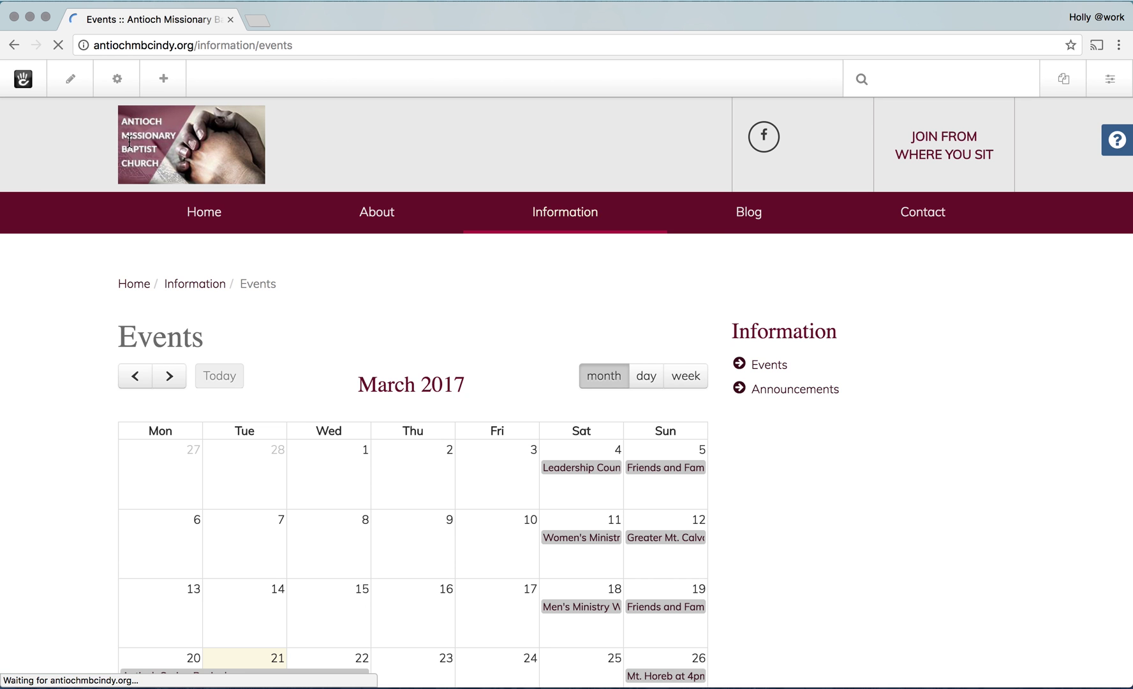
Look over the Events page's March 2017 calendar, advance it to May 2017 and return to March.
scroll(255, 452, "down", 3)
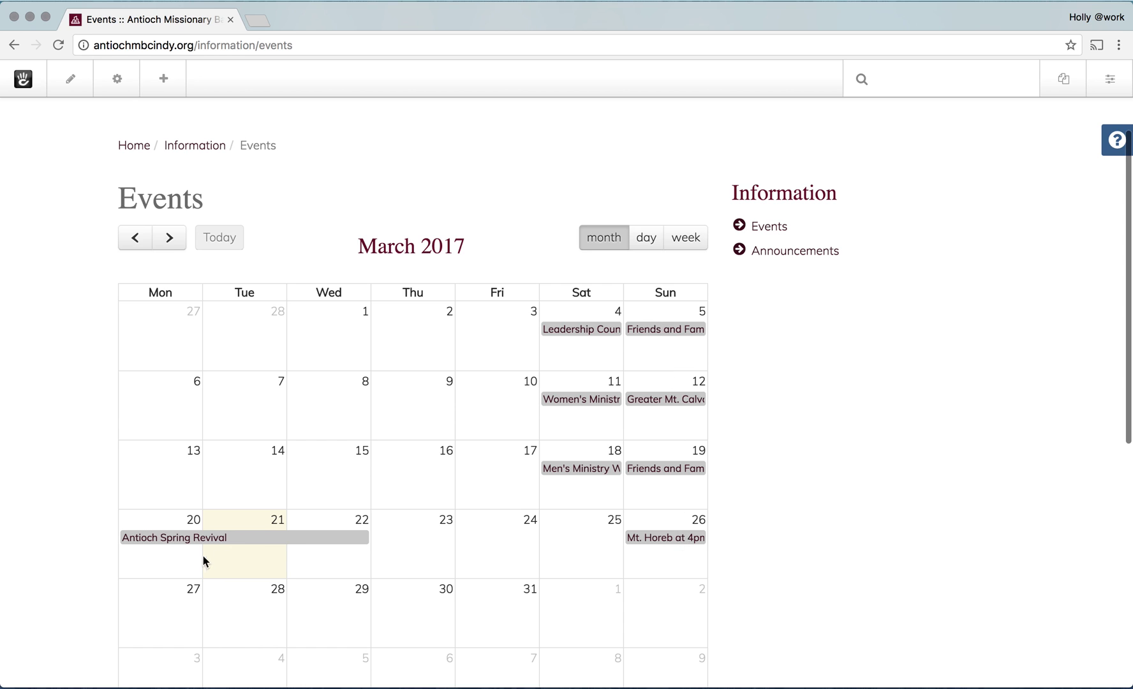
scroll(285, 603, "down", 3)
scroll(285, 604, "up", 4)
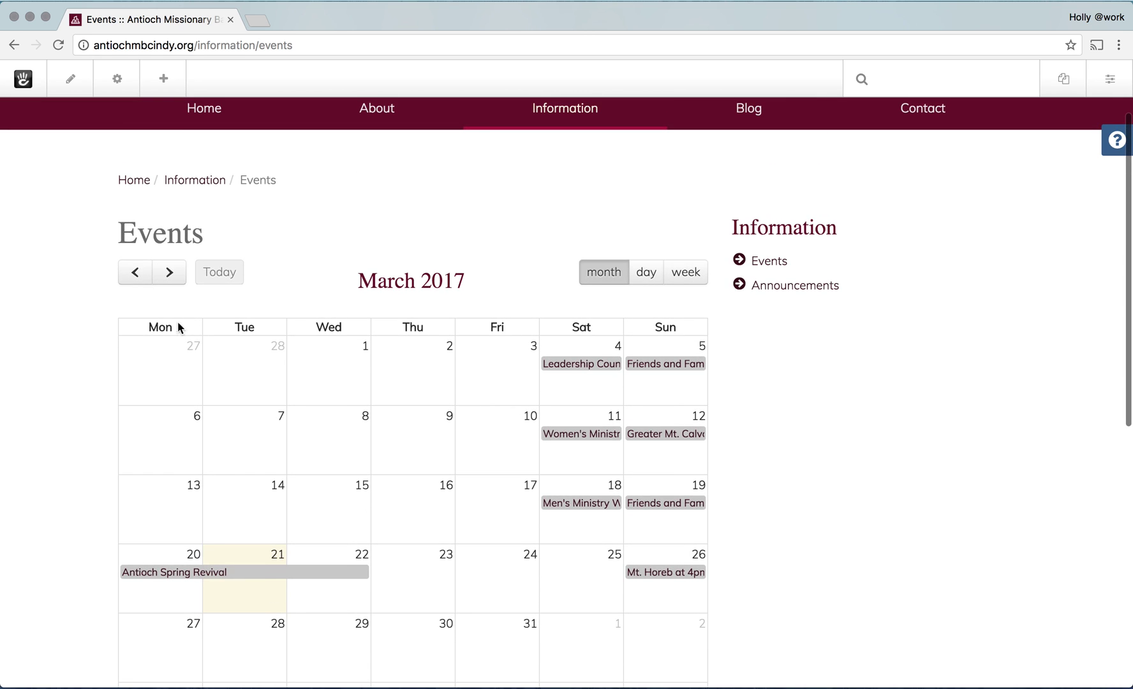
left_click(172, 273)
left_click(175, 284)
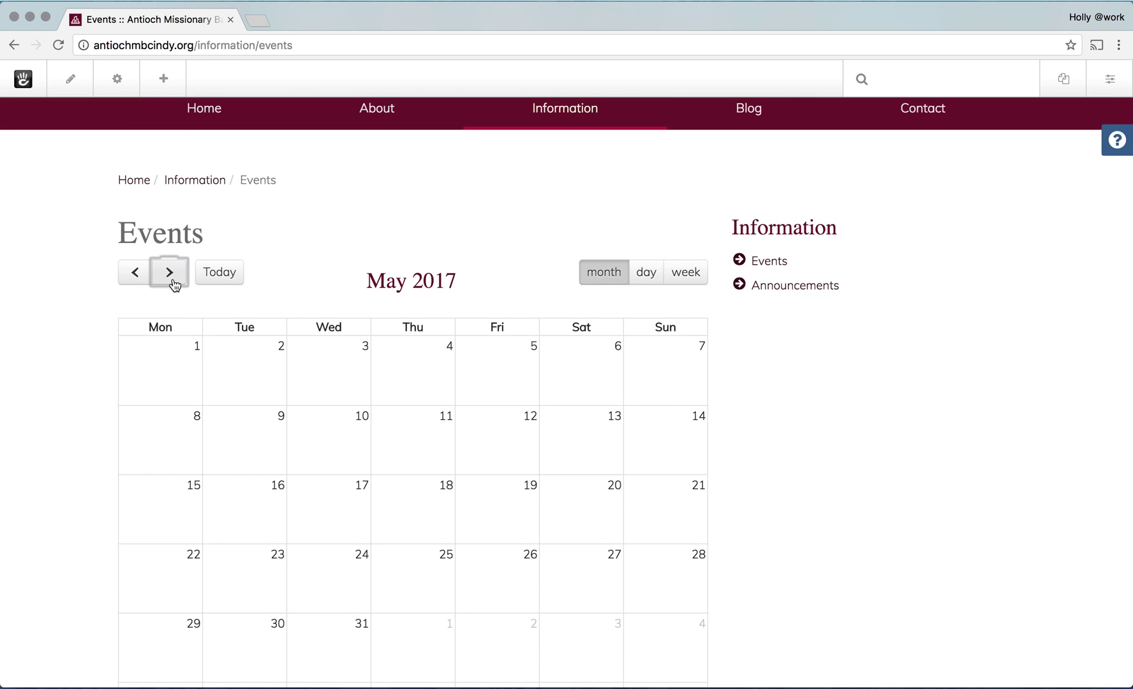
double_click(136, 276)
scroll(295, 462, "up", 3)
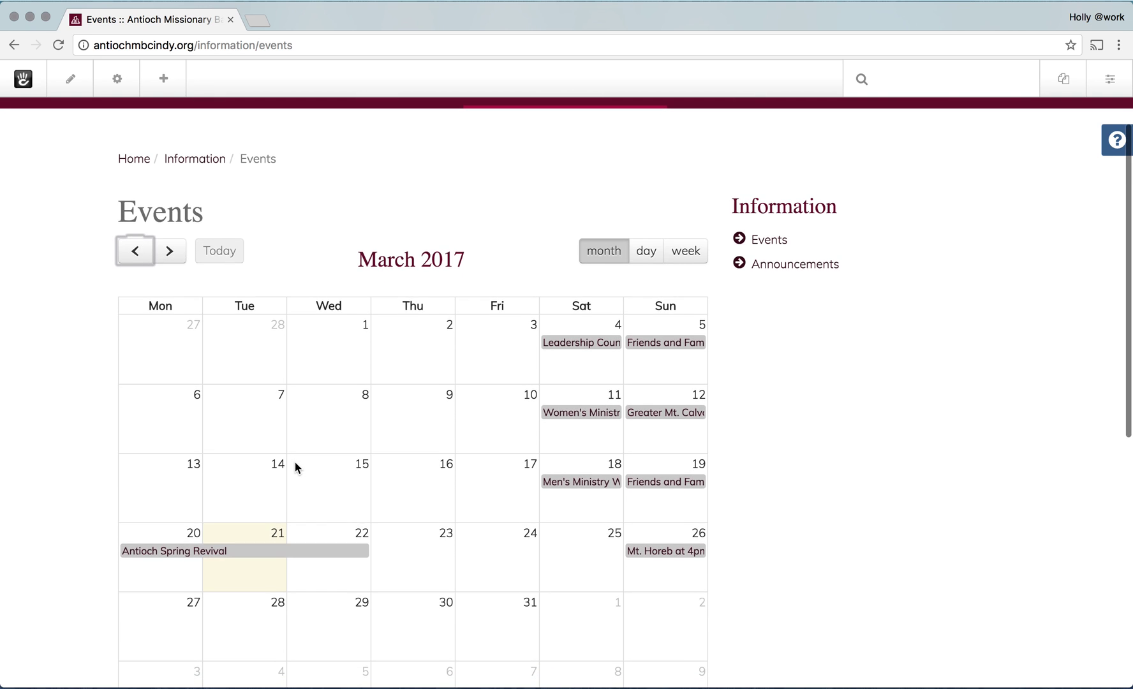
Show April 2017 in the Events calendar and switch it to the day view.
left_click(171, 380)
scroll(243, 430, "down", 5)
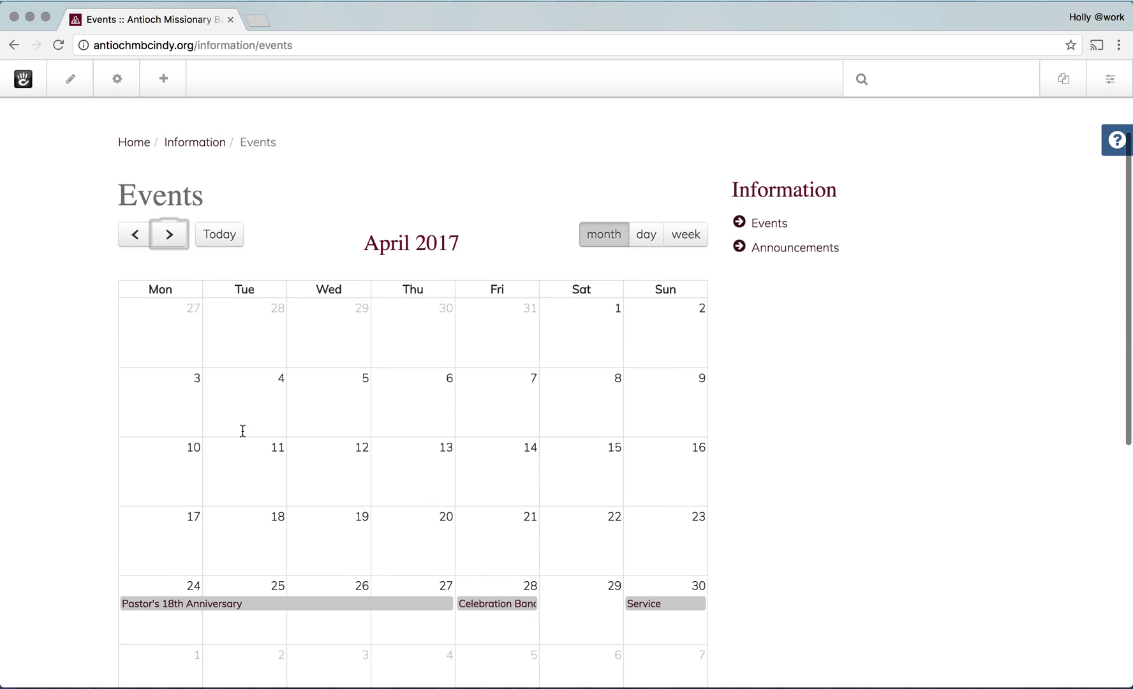
left_click(646, 203)
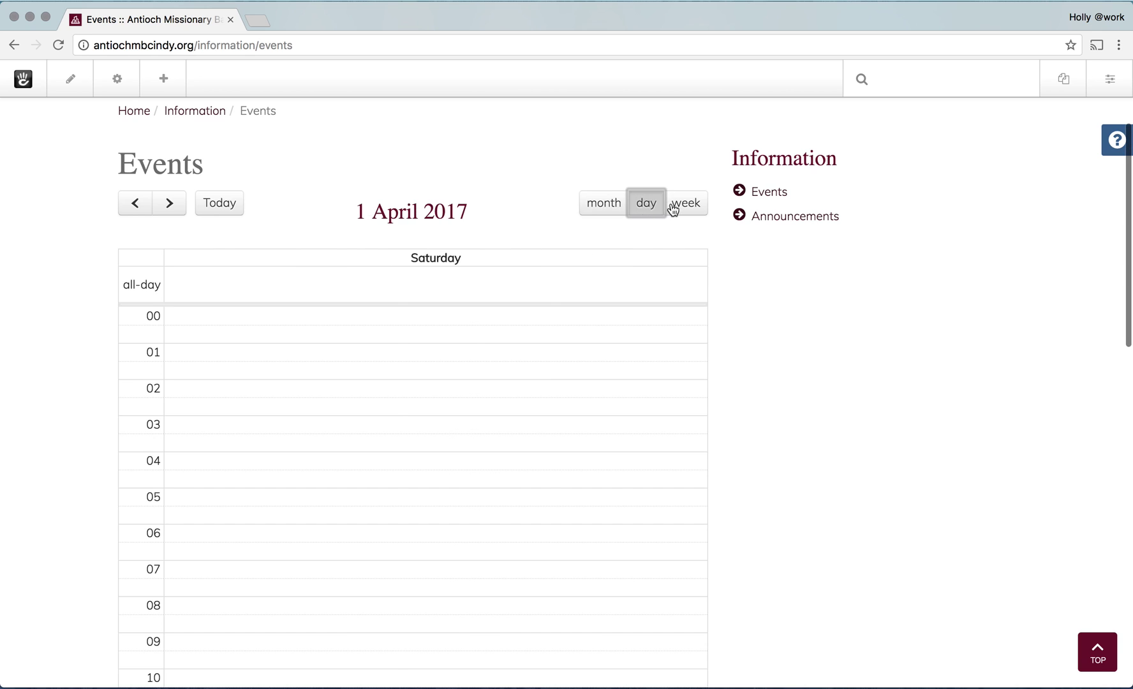
Compare the week, day and month views of the Events calendar, ending in the month view.
left_click(682, 203)
left_click(607, 206)
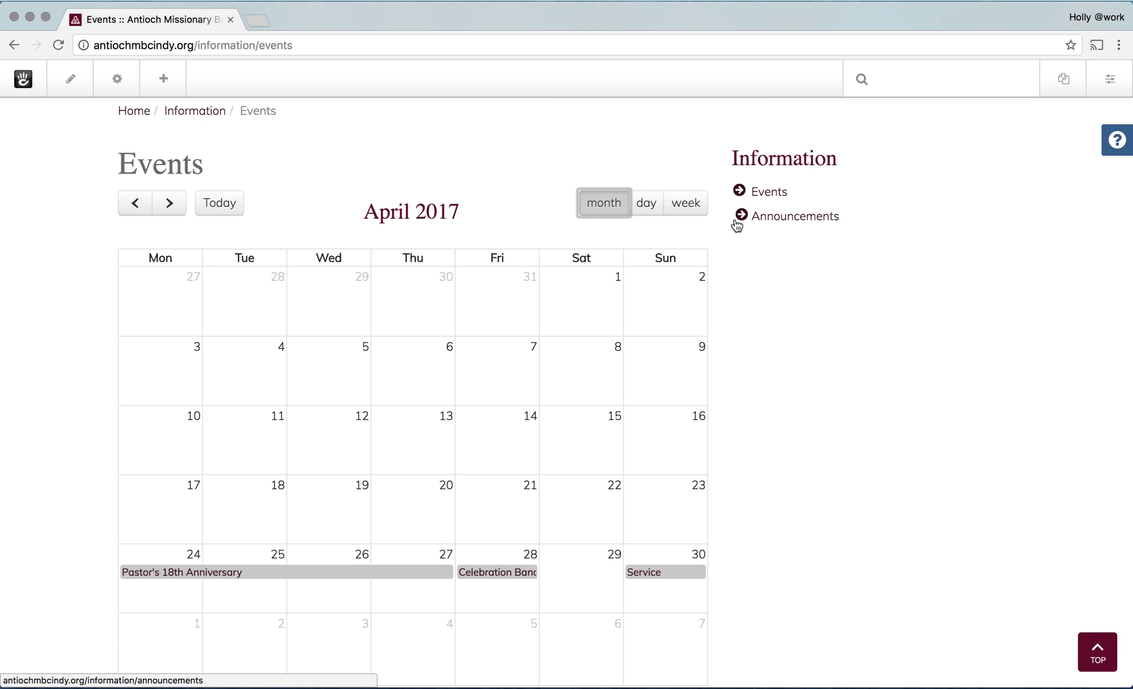
left_click(650, 205)
left_click(615, 204)
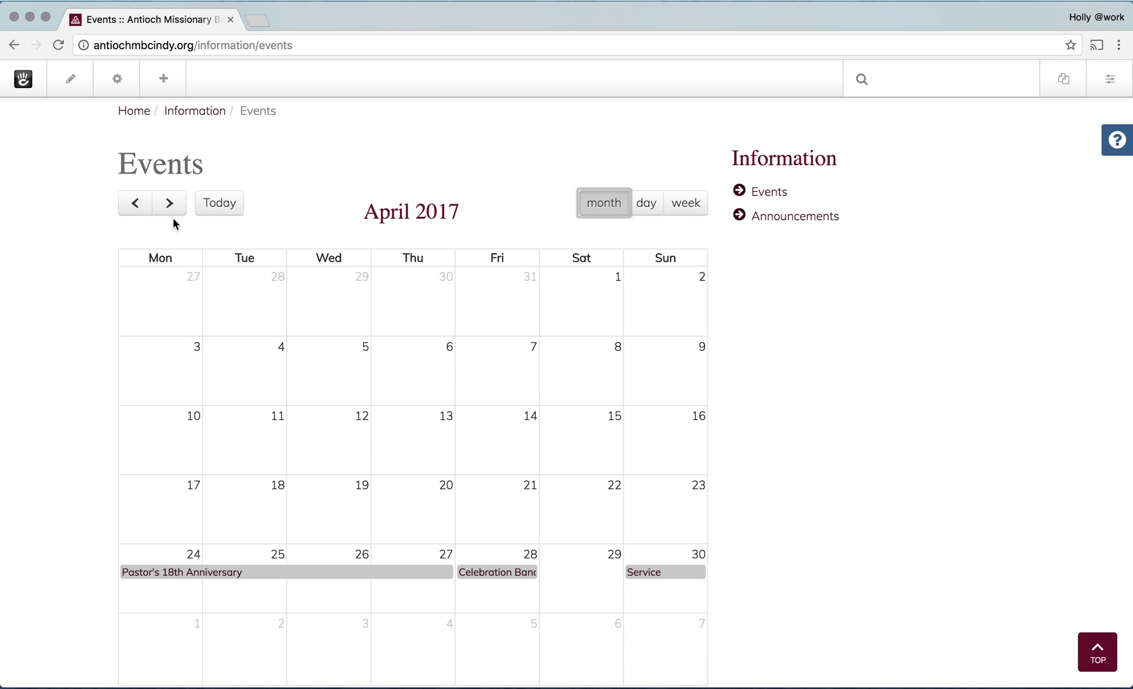
Return the Events calendar to March 2017 and view the details of the Leadership Council Meeting on 4 March.
left_click(135, 201)
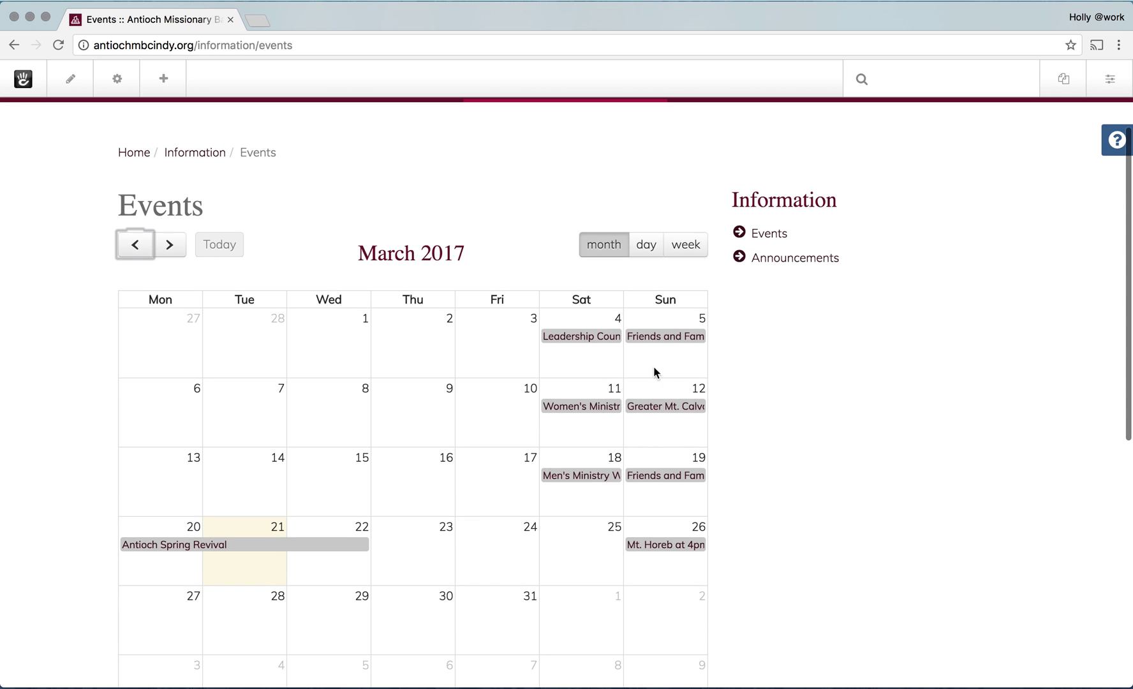
left_click(610, 337)
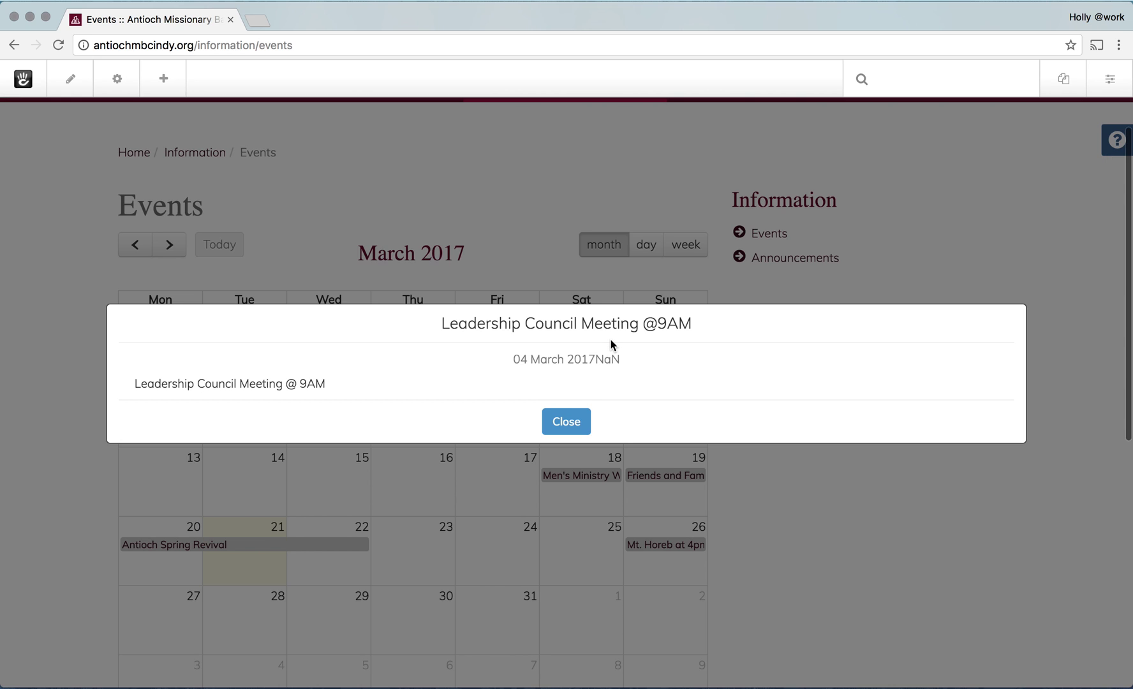
left_click(576, 425)
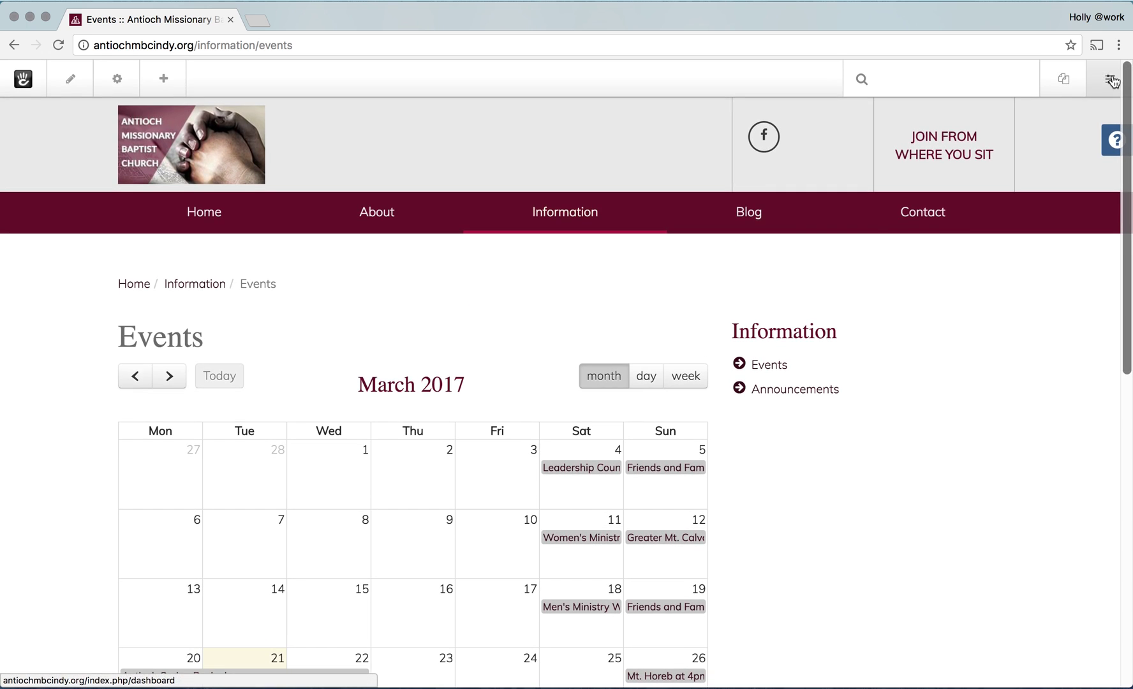
Open the dashboard's Event Calendar and look over the events of the AMBC Calendar of Events.
left_click(1110, 80)
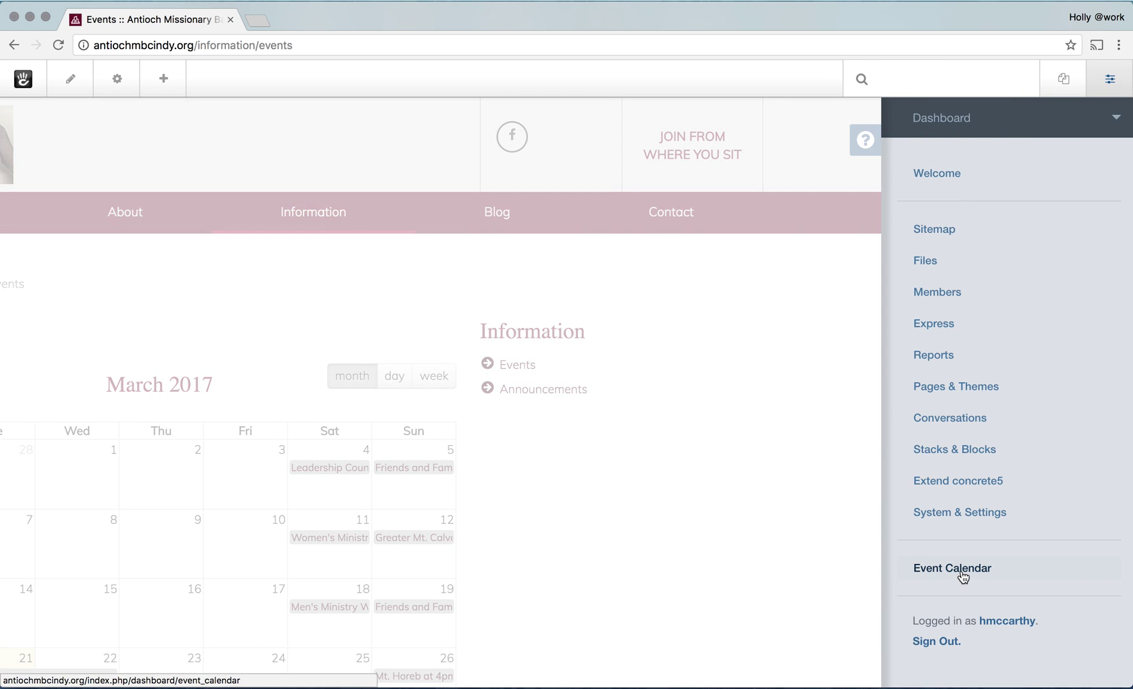
left_click(963, 577)
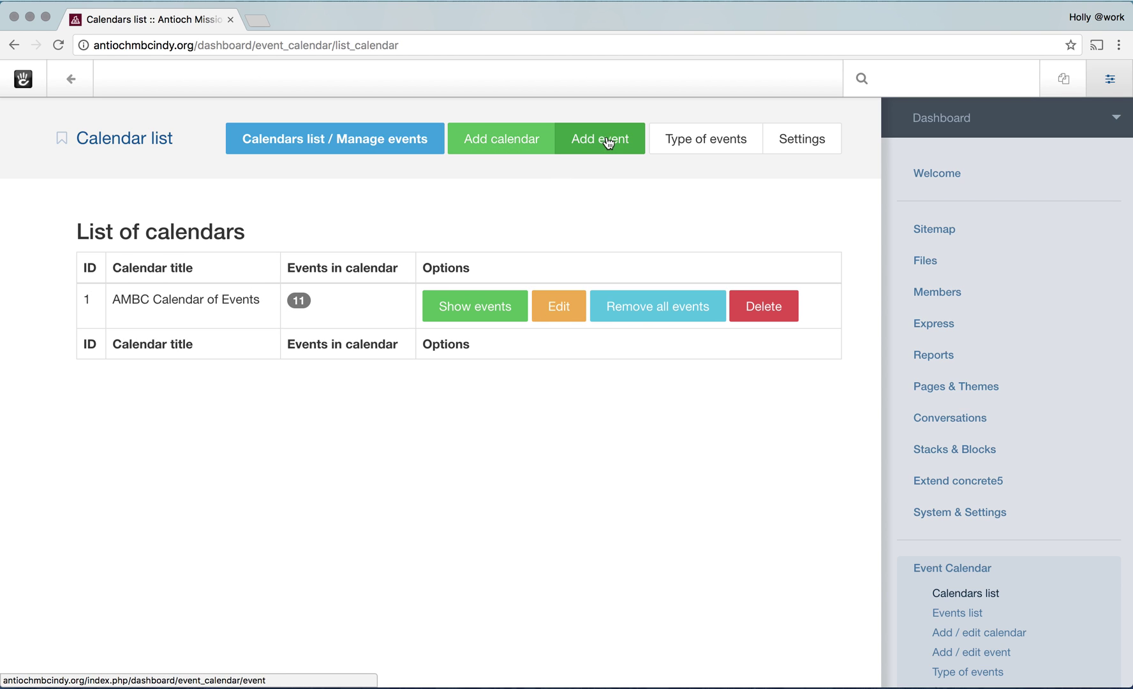
left_click(387, 143)
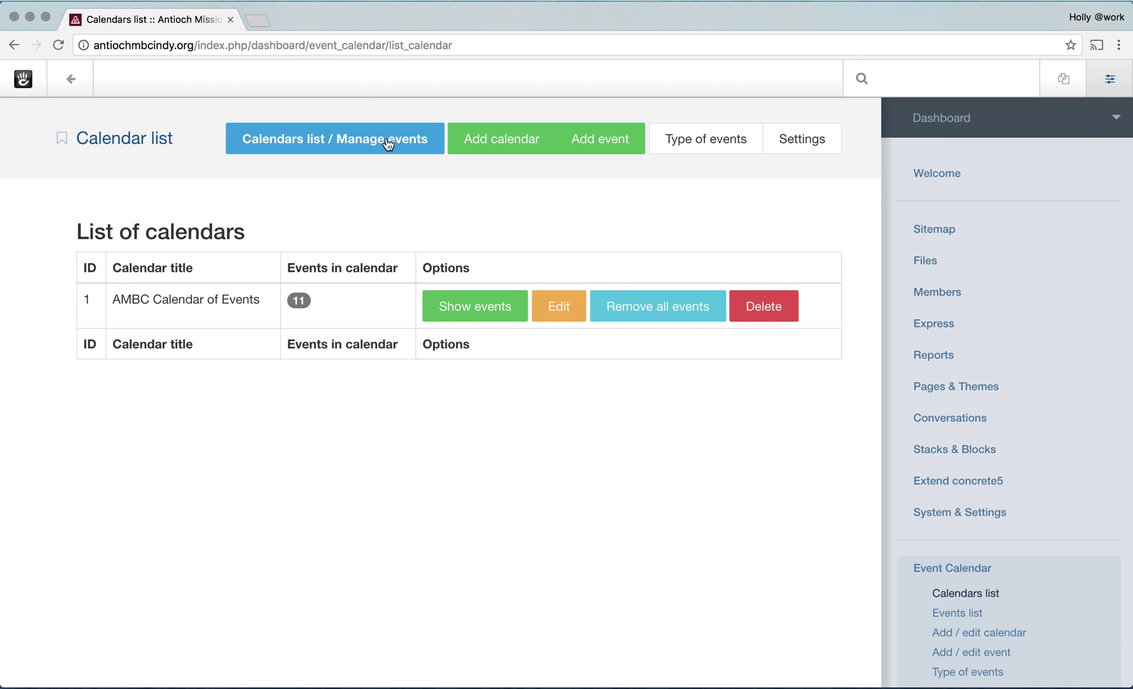
left_click(341, 138)
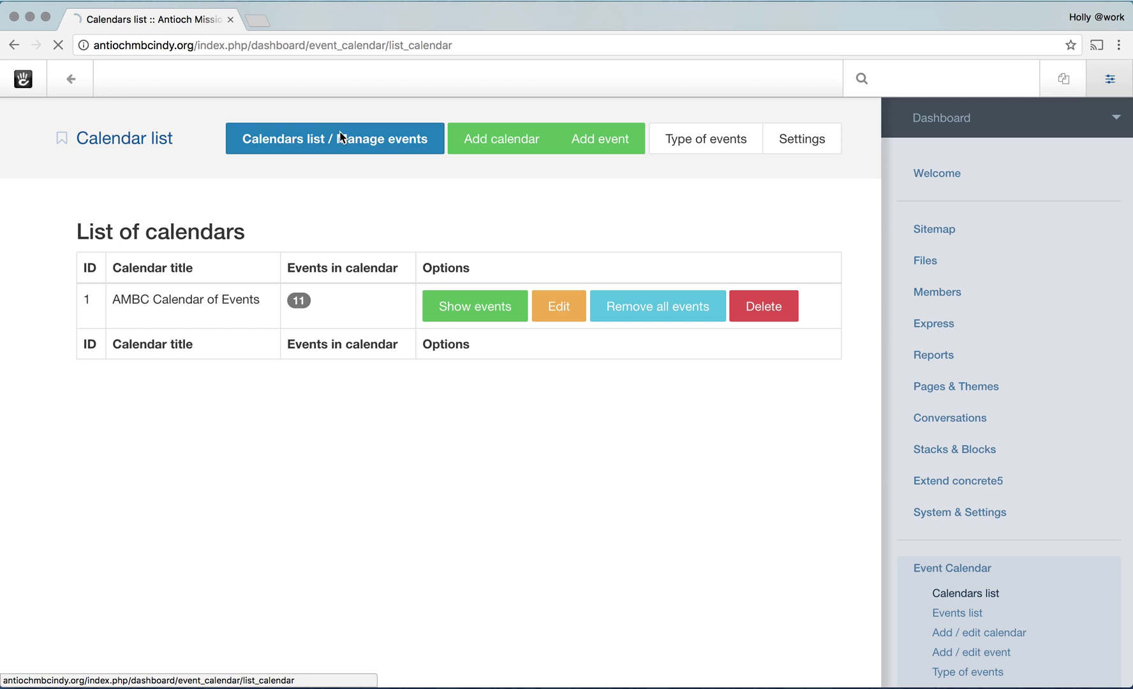
left_click(466, 311)
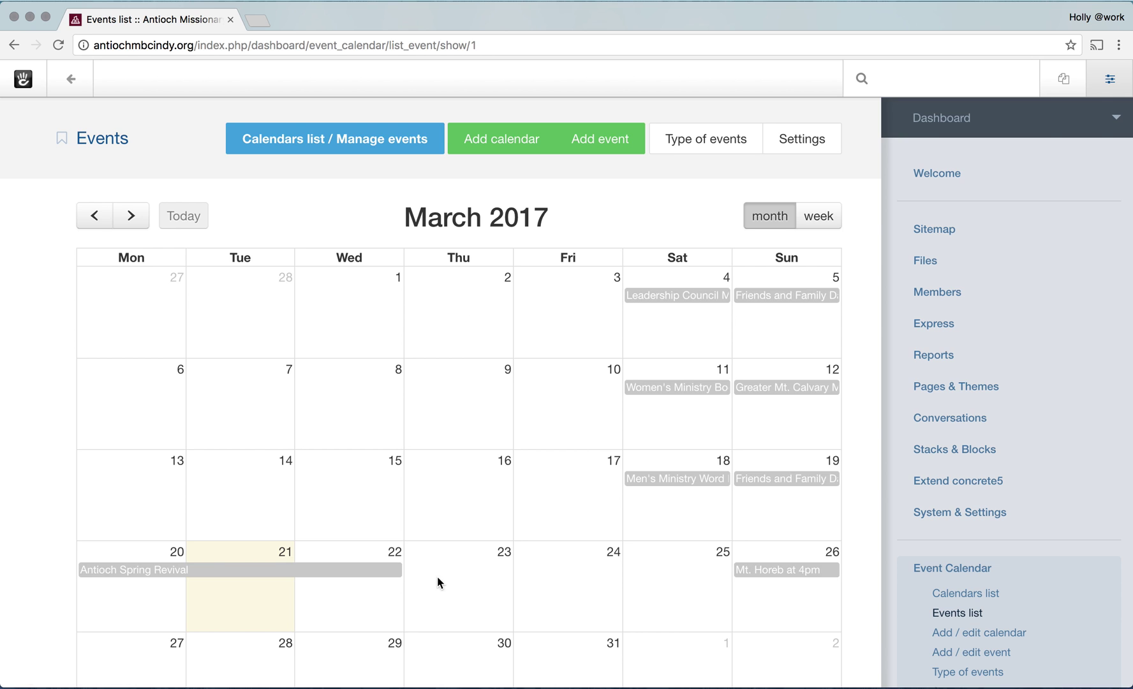
scroll(437, 576, "down", 5)
scroll(437, 576, "up", 5)
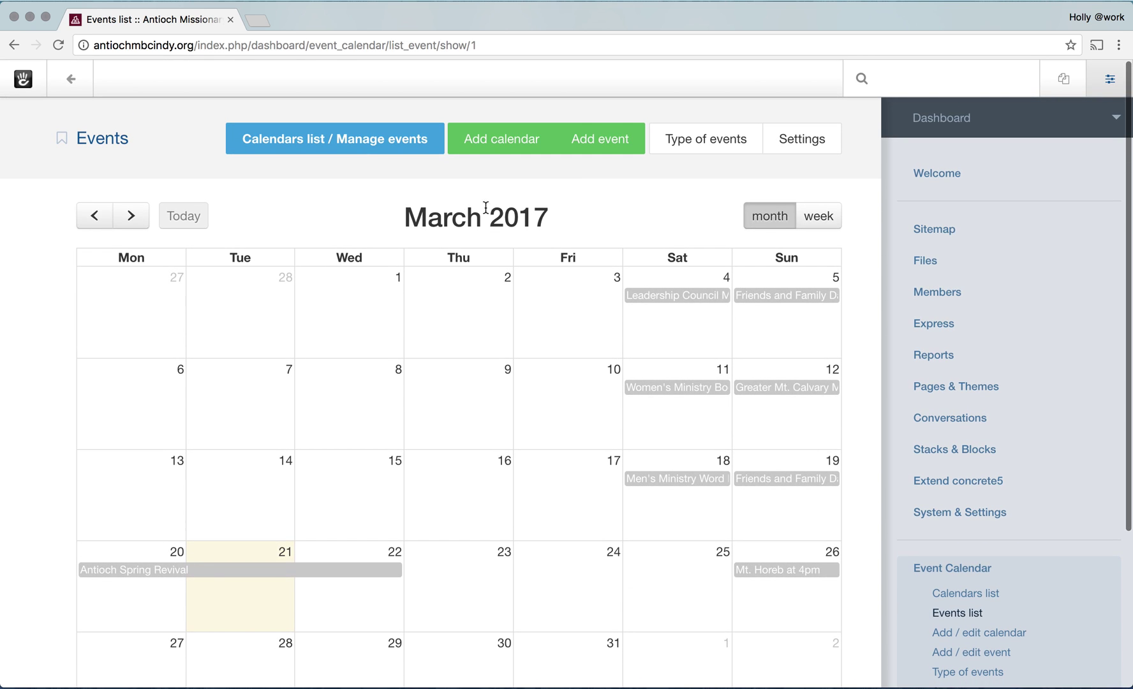
Open a blank new event form and examine its title field, calendar choice and event type options.
left_click(593, 148)
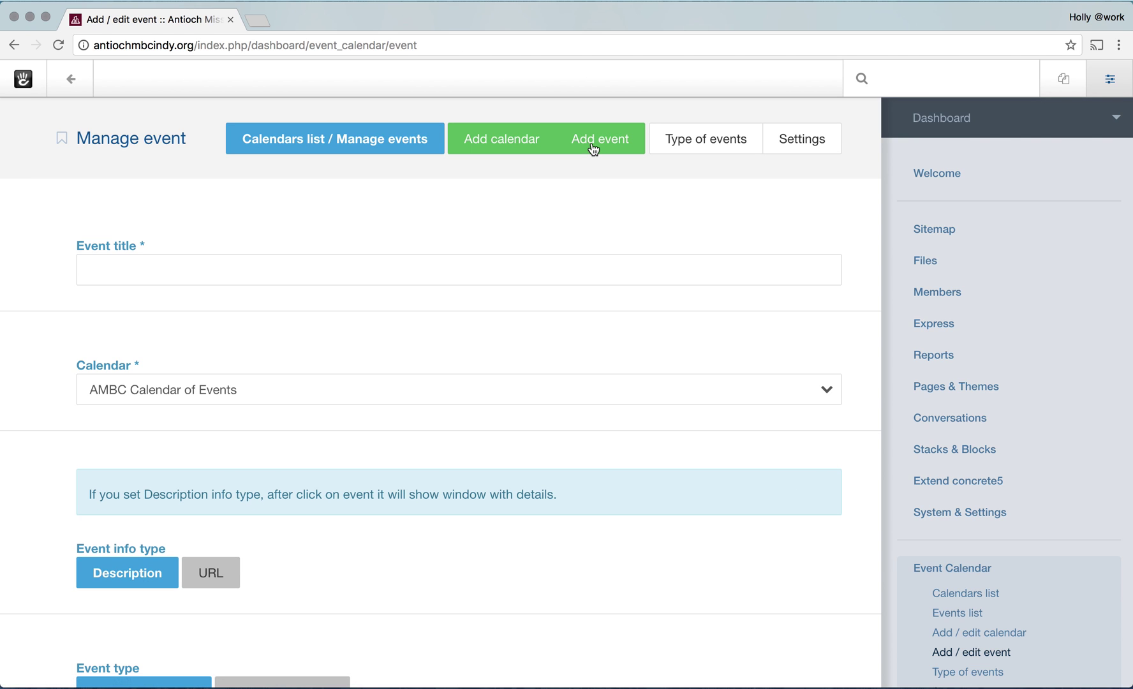
left_click(319, 272)
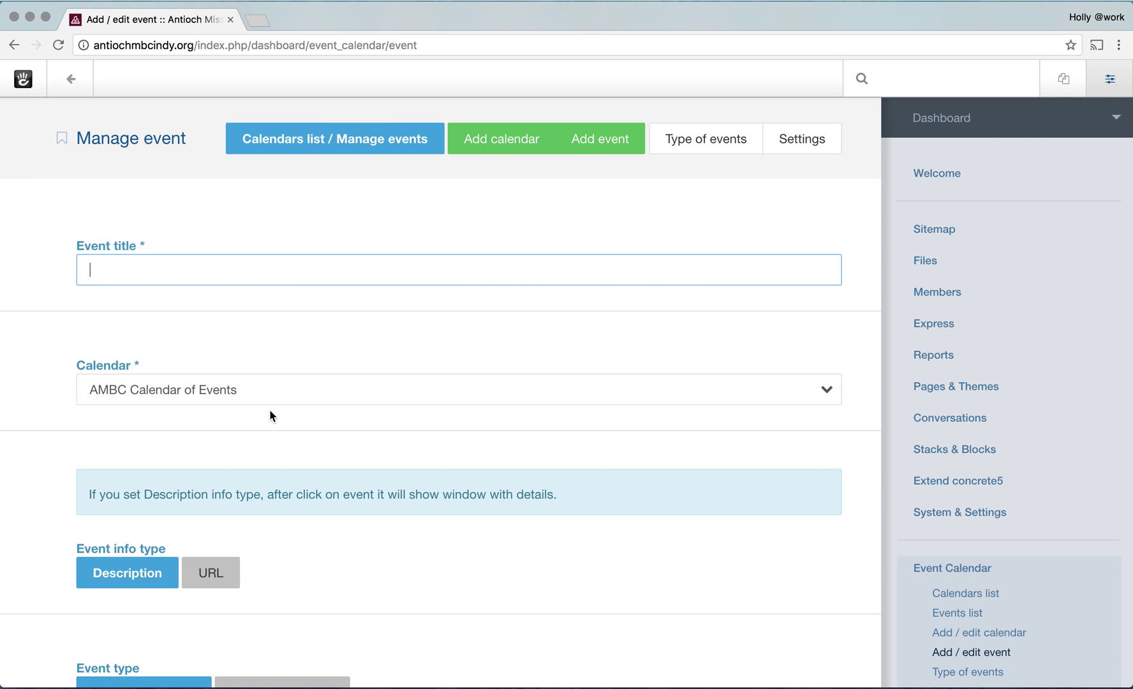
left_click(373, 395)
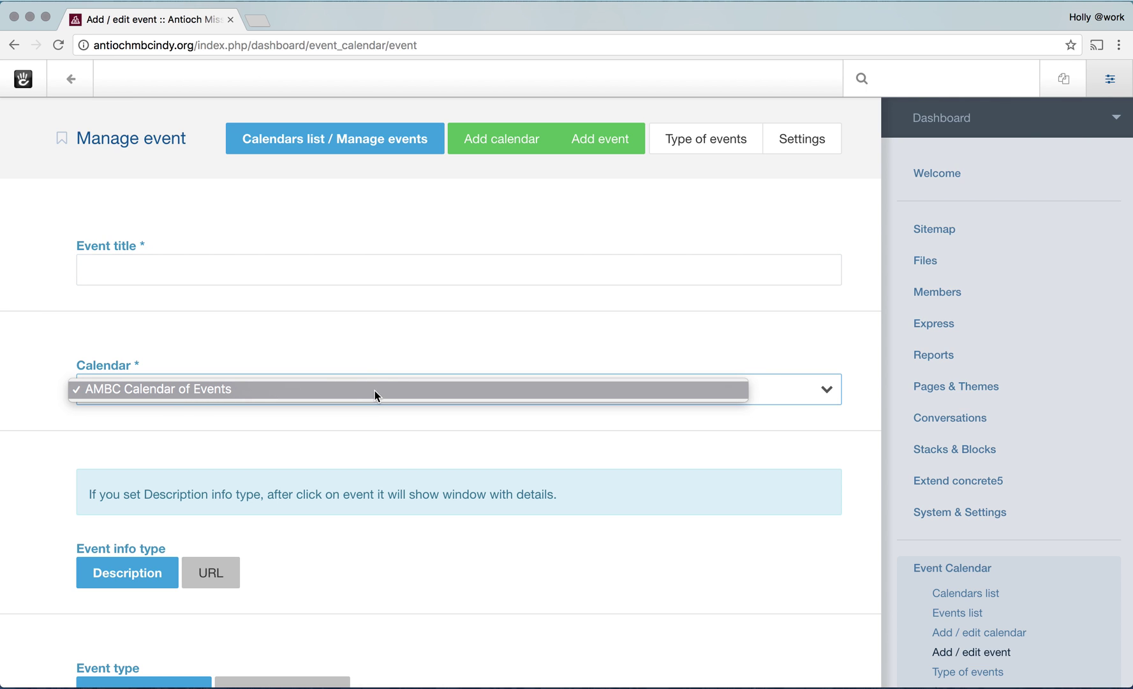
left_click(375, 391)
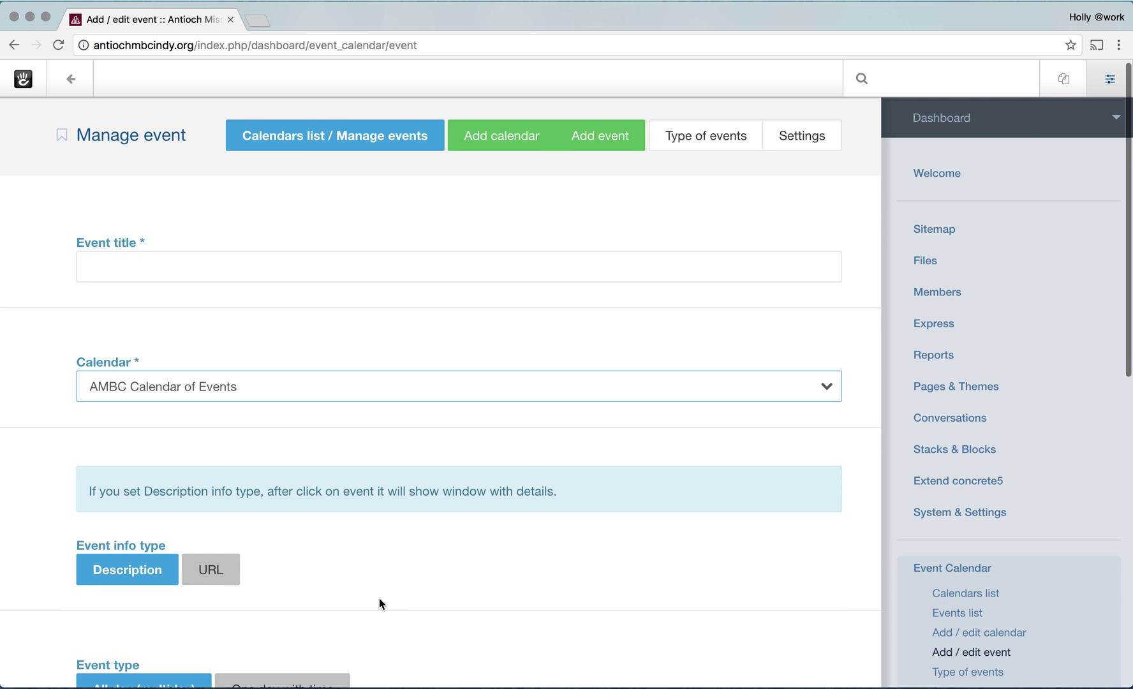
scroll(379, 603, "down", 4)
scroll(381, 613, "down", 2)
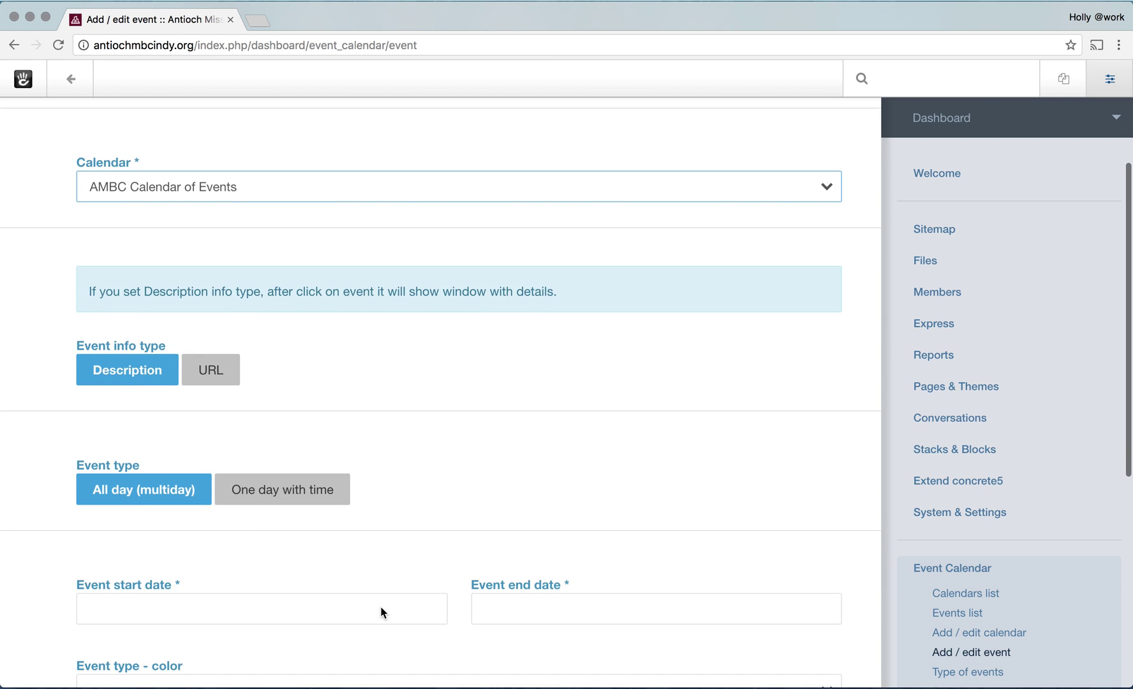
Switch the event info type to URL to inspect the event URL field, and switch it back to Description.
left_click(152, 369)
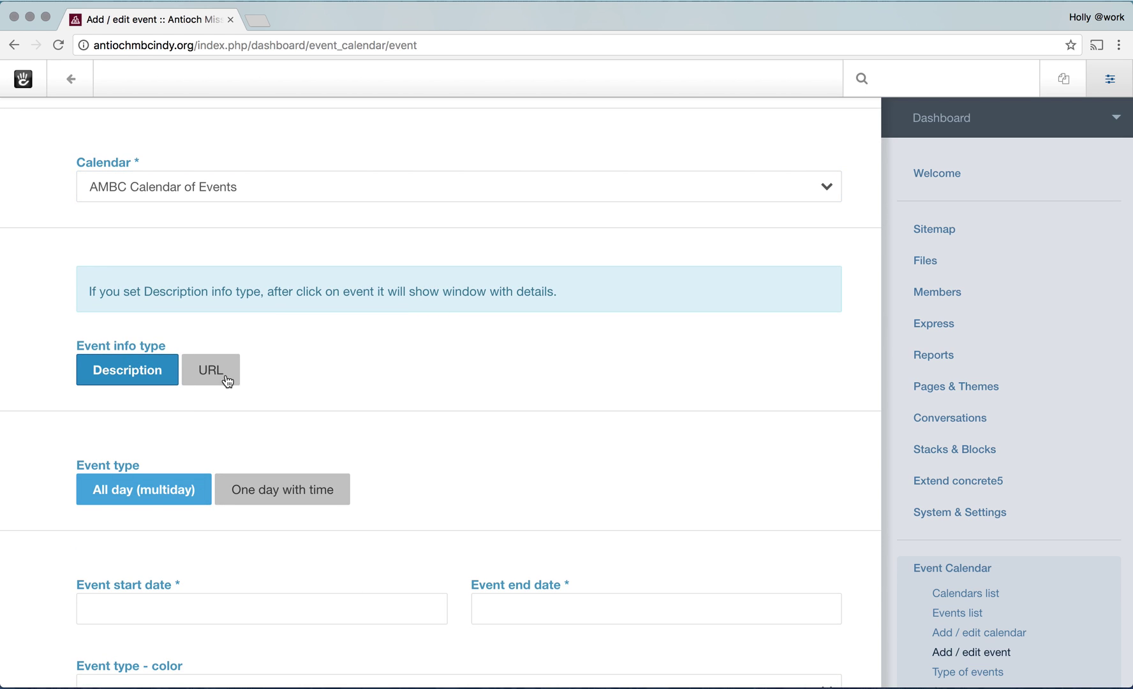
left_click(144, 375)
left_click(154, 379)
left_click(213, 370)
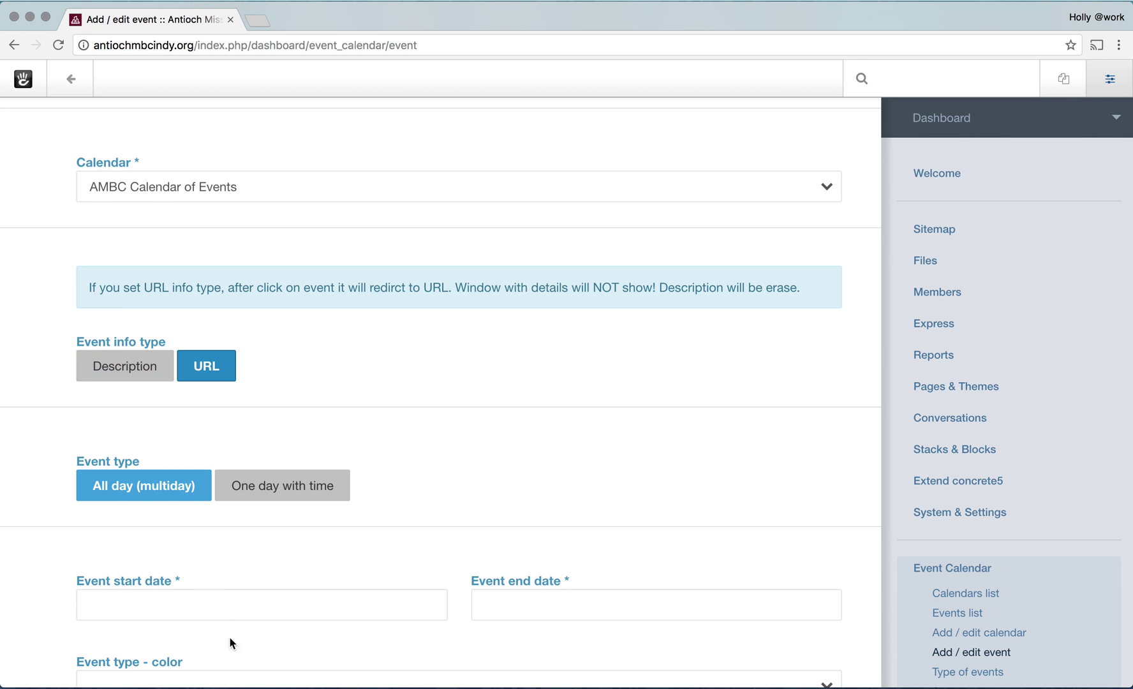
scroll(215, 598, "down", 5)
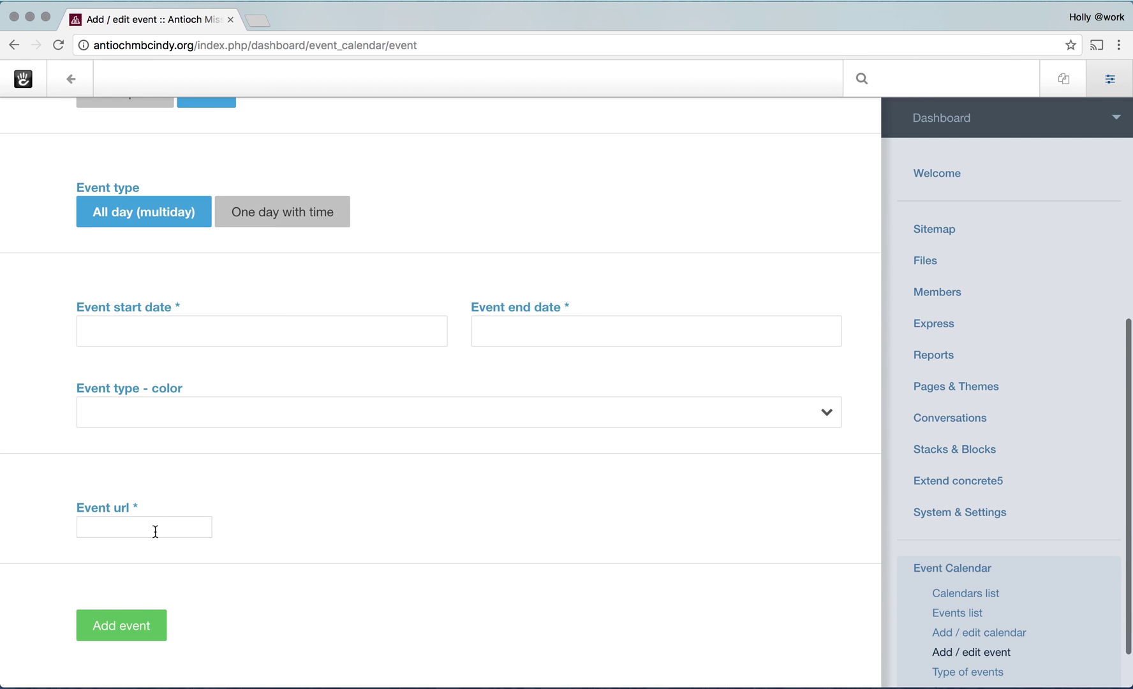
left_click(155, 530)
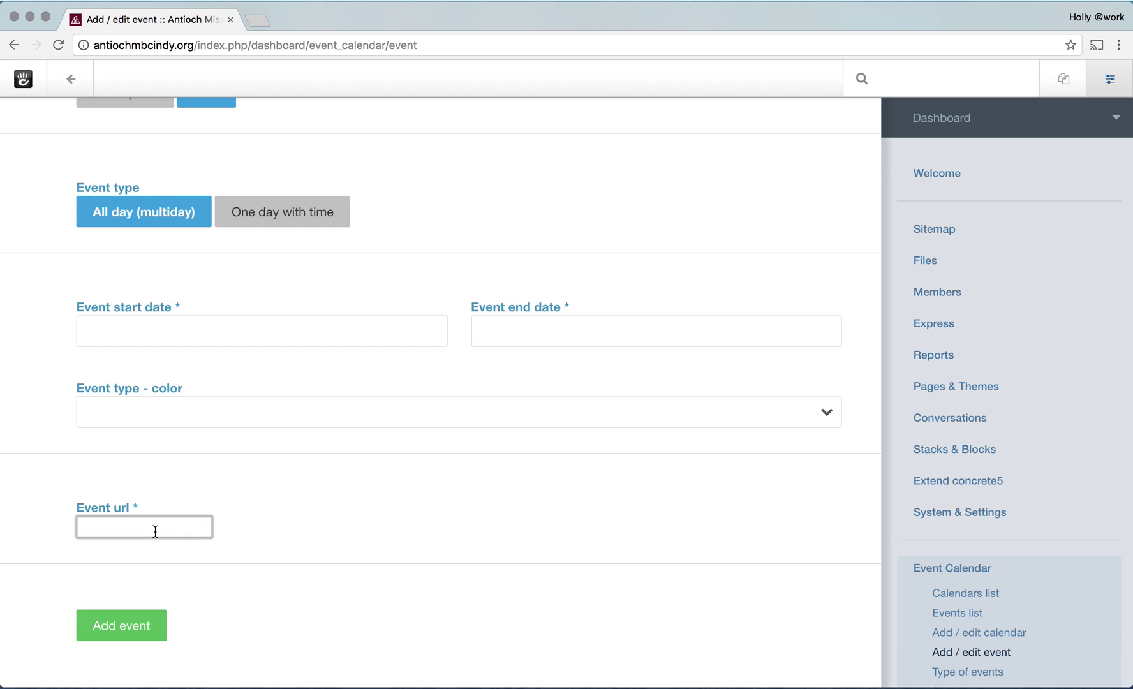
scroll(155, 531, "up", 3)
left_click(148, 256)
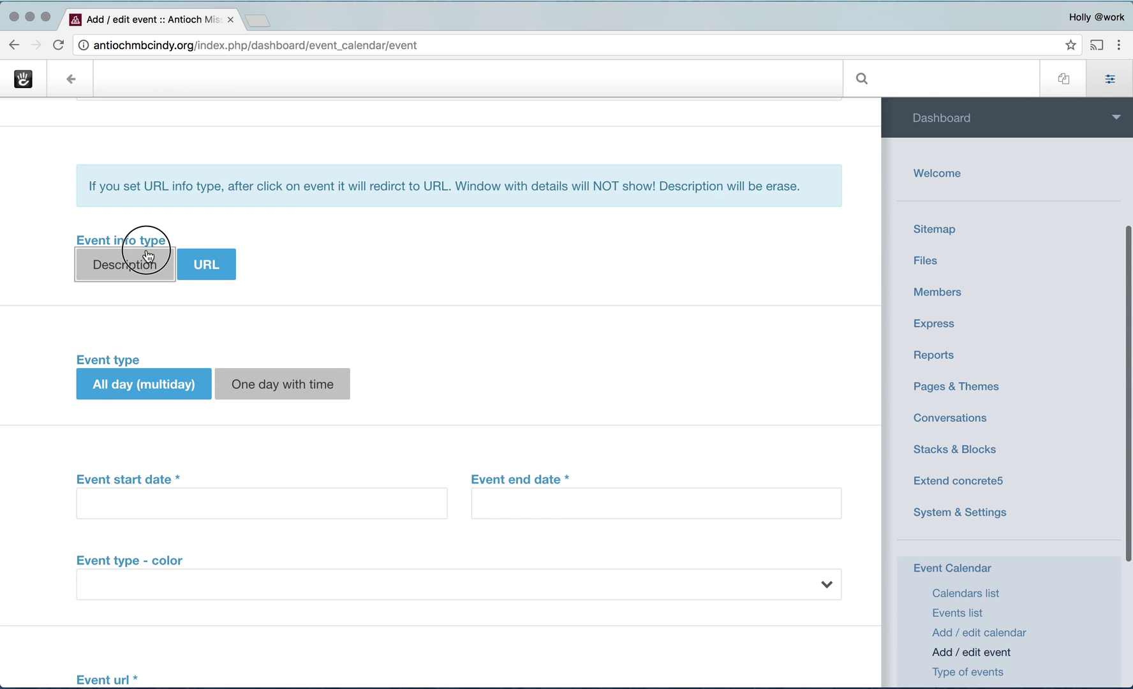
scroll(449, 319, "down", 2)
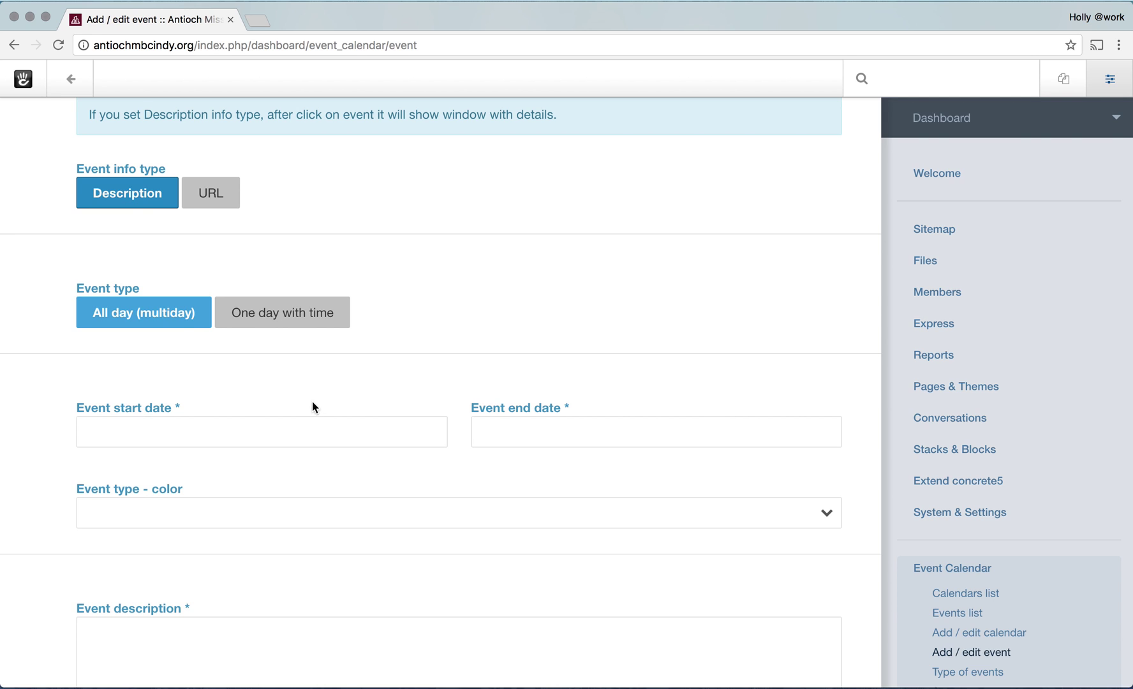
Examine the event form's start date picker, event type color choices and description field without filling them in.
left_click(221, 442)
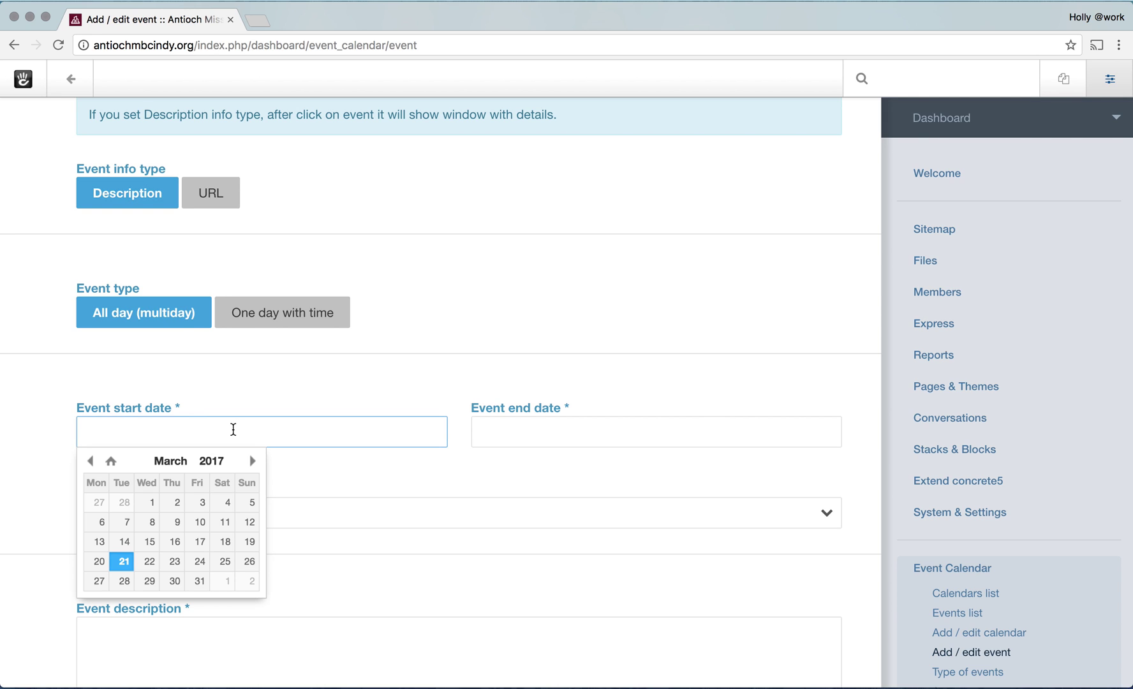
left_click(504, 370)
scroll(501, 375, "down", 3)
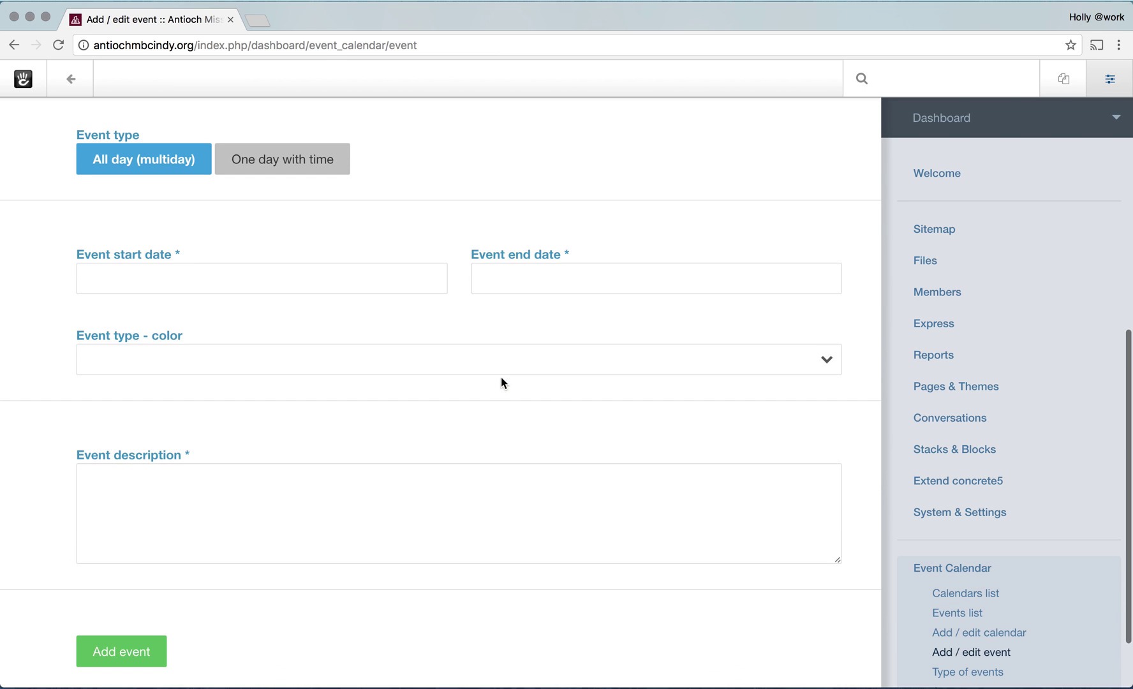
left_click(408, 365)
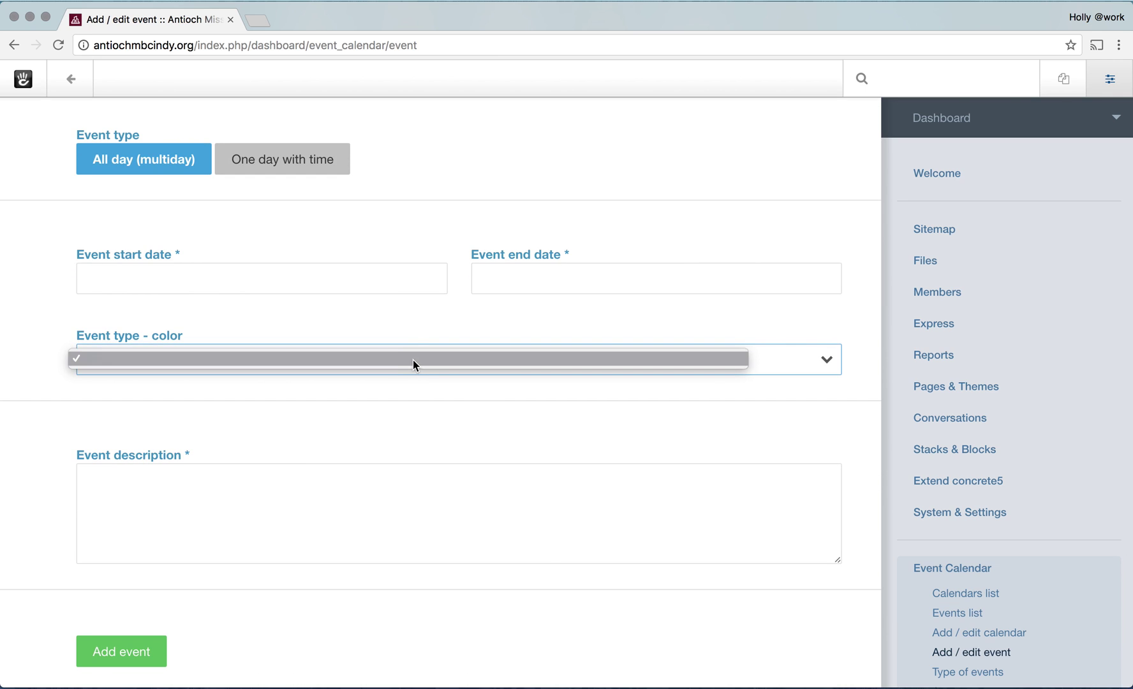
left_click(413, 365)
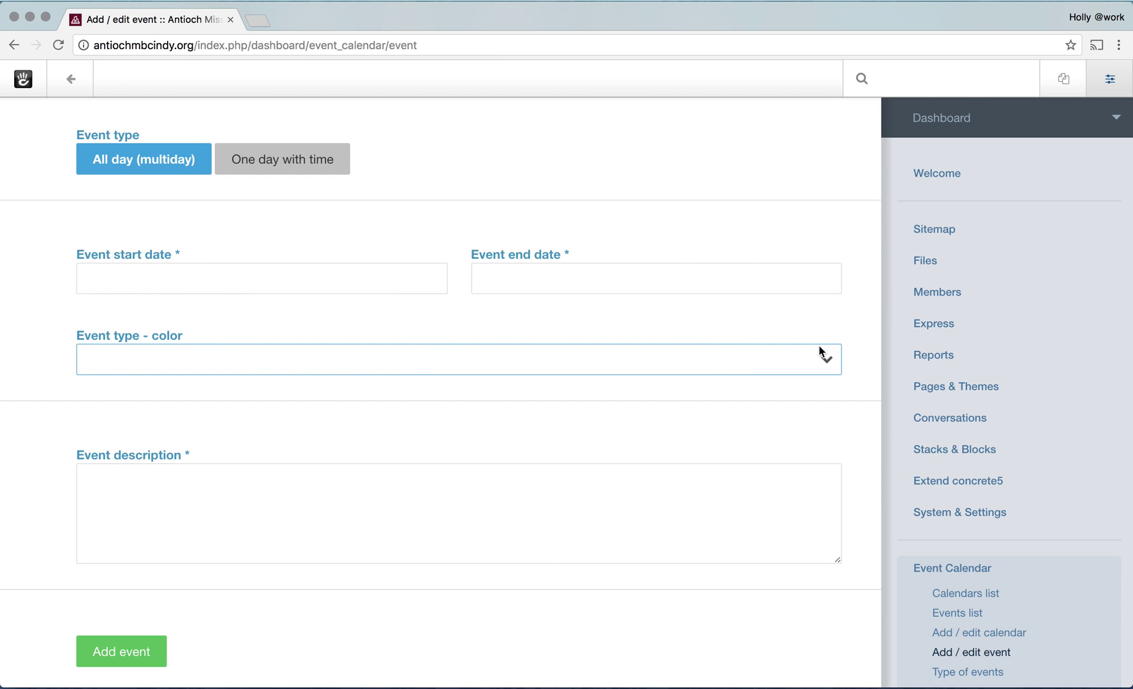
left_click(144, 510)
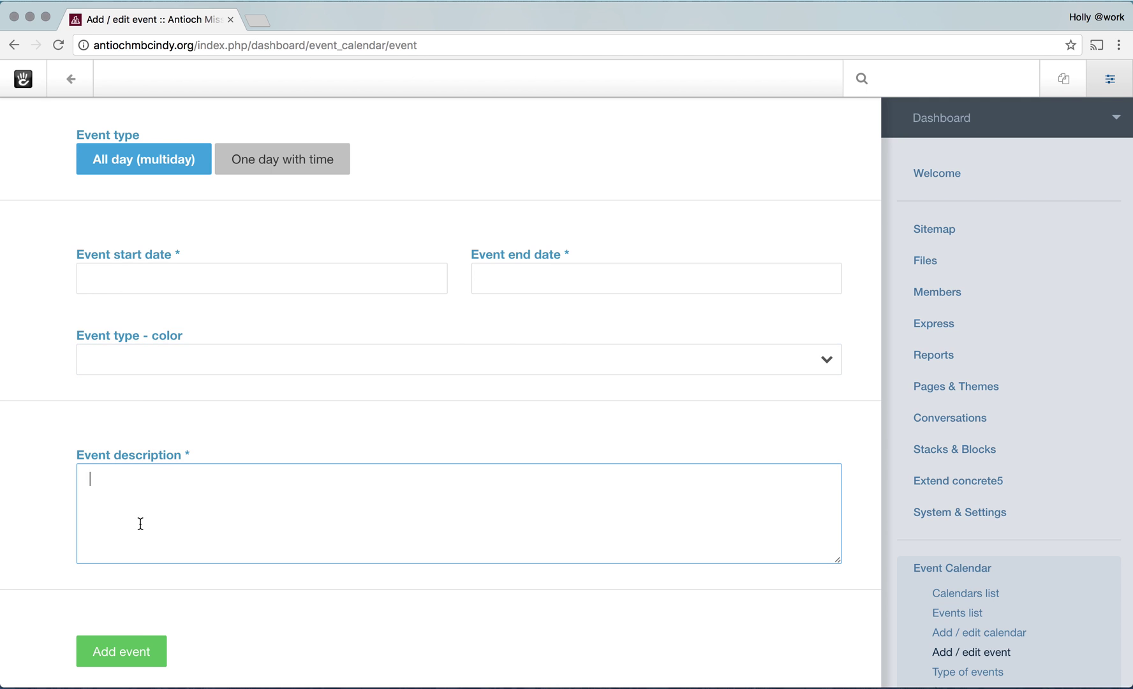
left_click(151, 651)
scroll(634, 236, "down", 1)
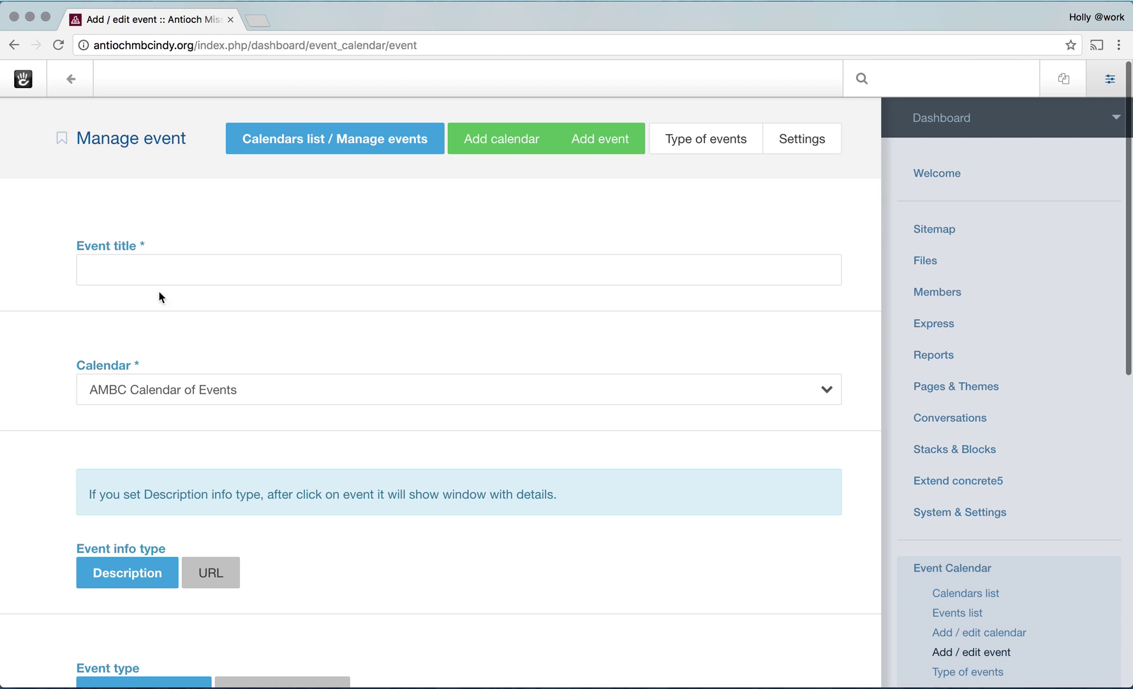
scroll(511, 630, "down", 1)
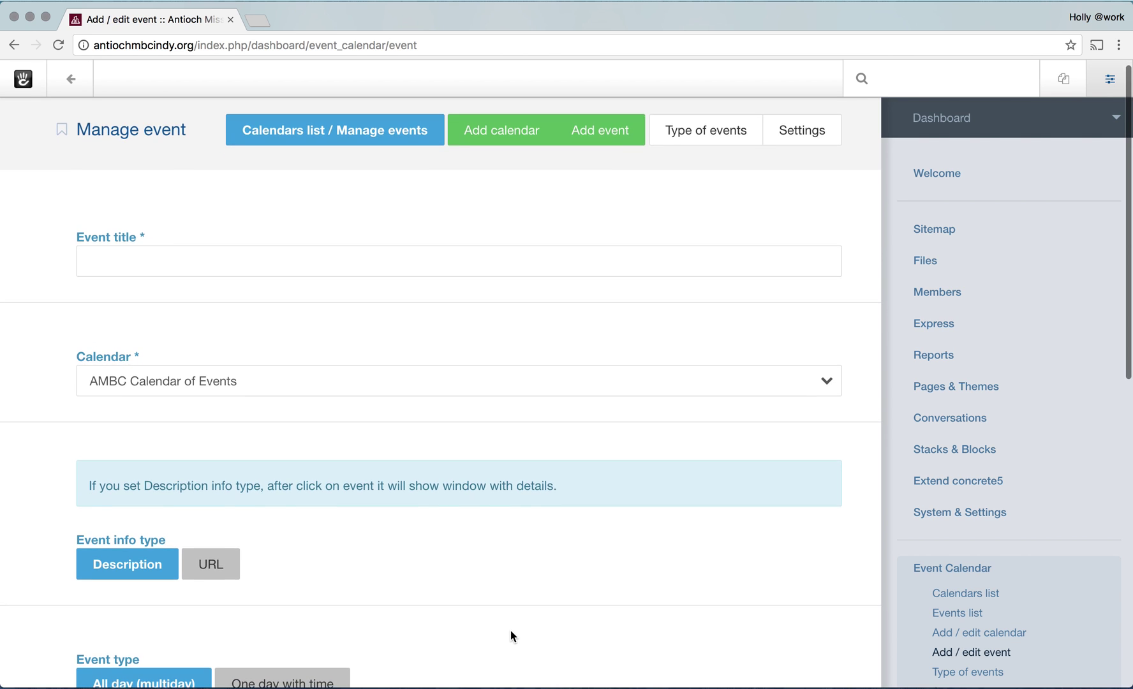
Leave the event form for the list of calendars, and view the site's members in the dashboard.
left_click(943, 571)
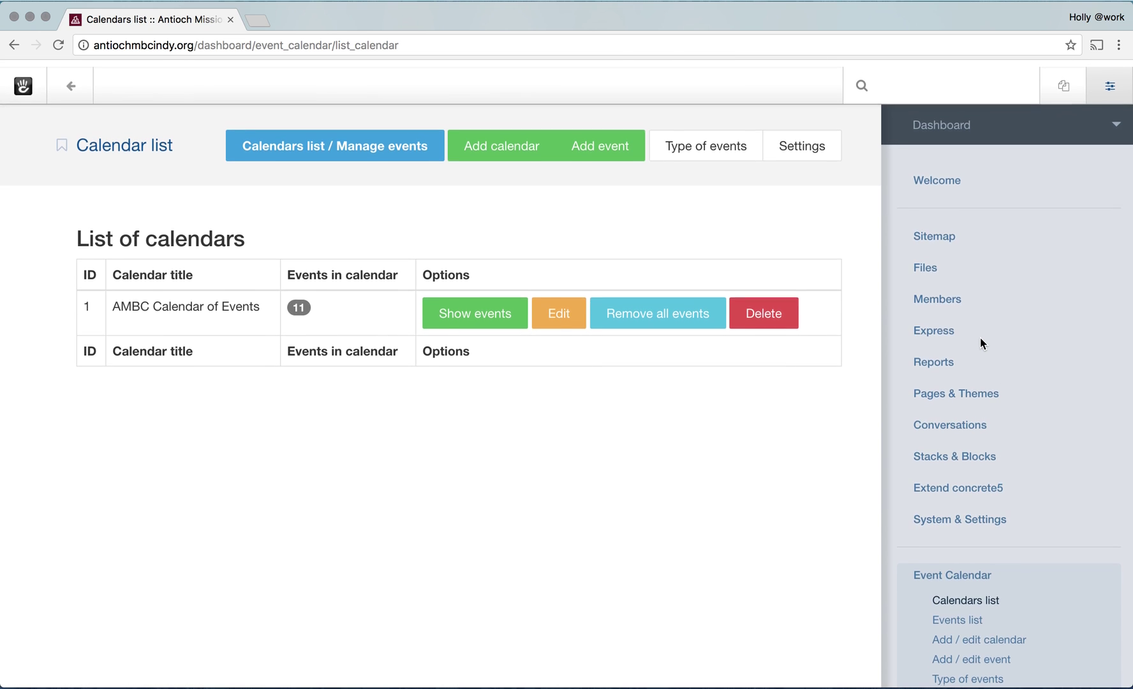
left_click(1111, 83)
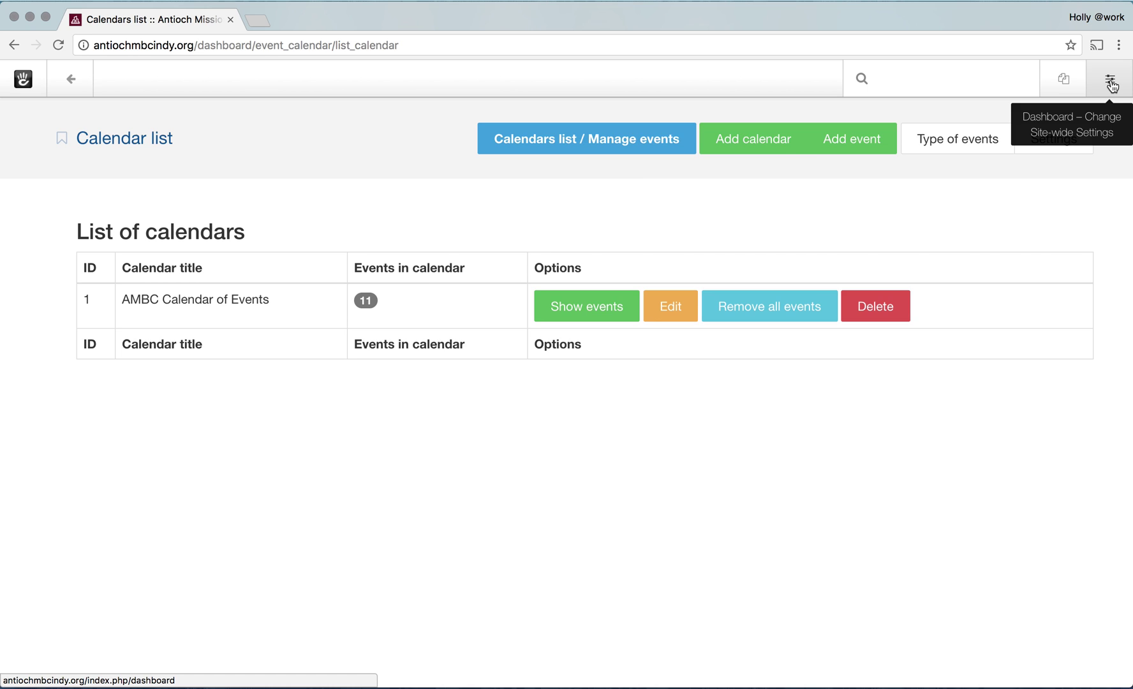
left_click(1111, 82)
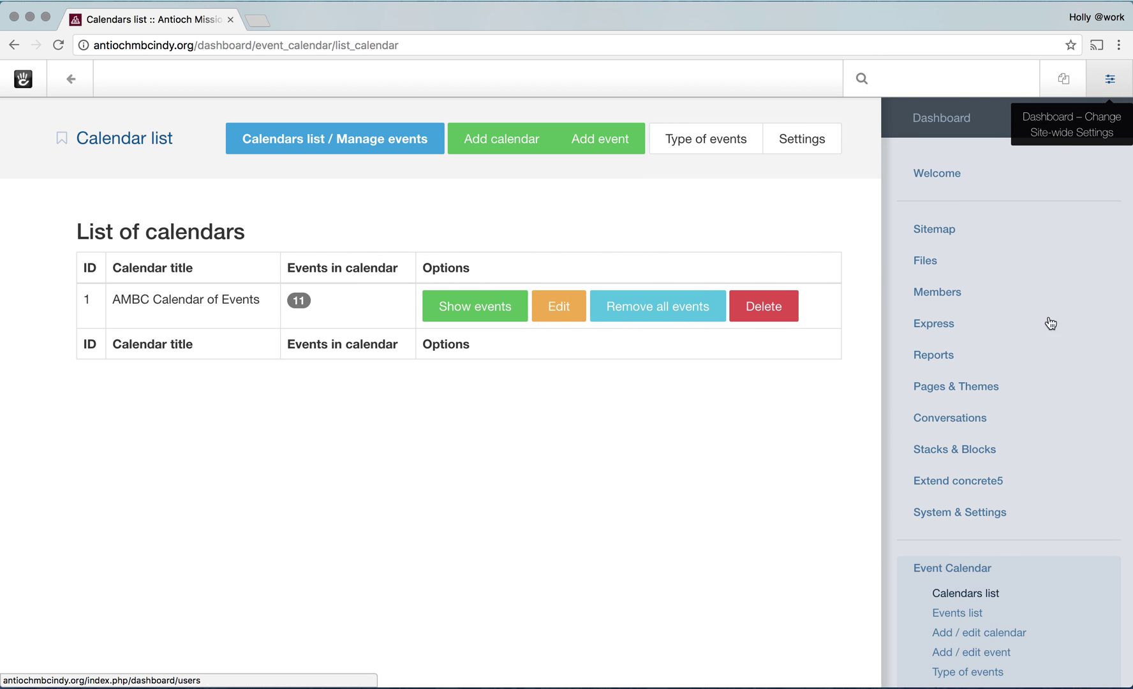
left_click(951, 300)
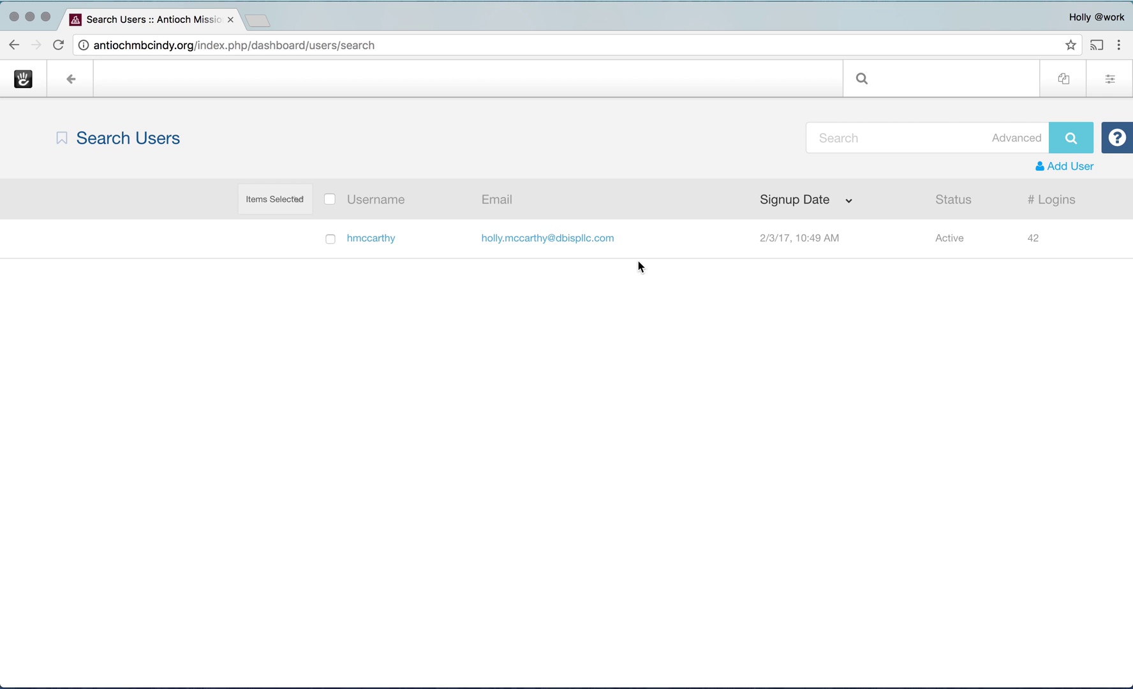
Open a new user form from the members list and clear its prefilled username and password.
left_click(1084, 170)
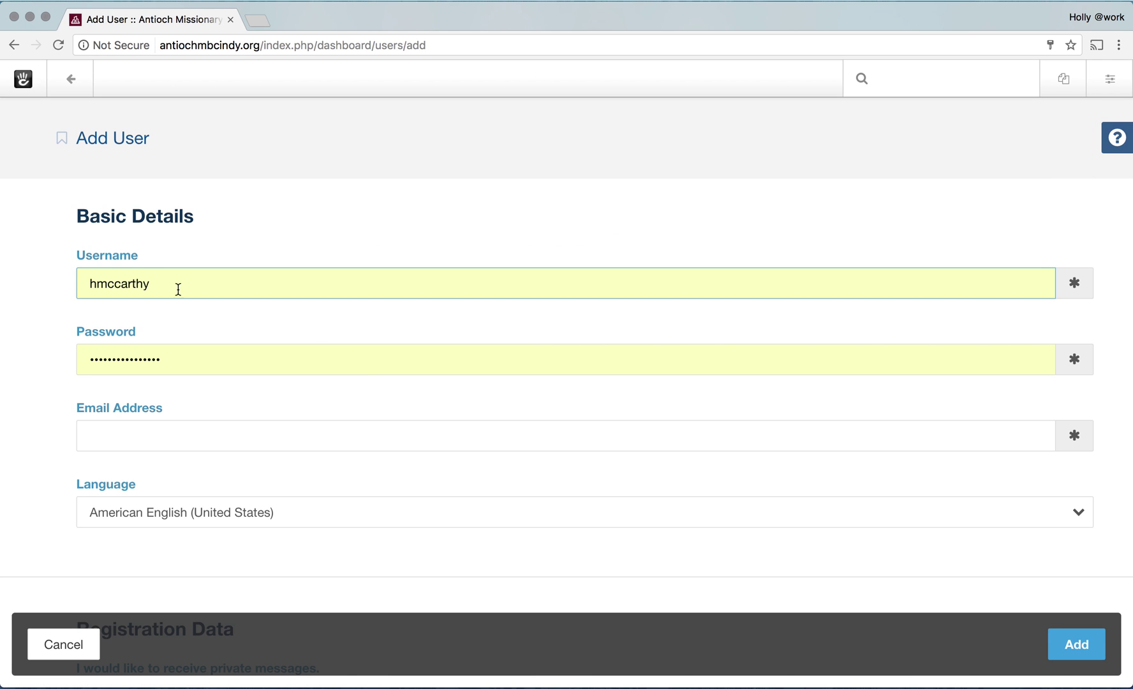
left_click(131, 271)
key("super+a")
key("BackSpace")
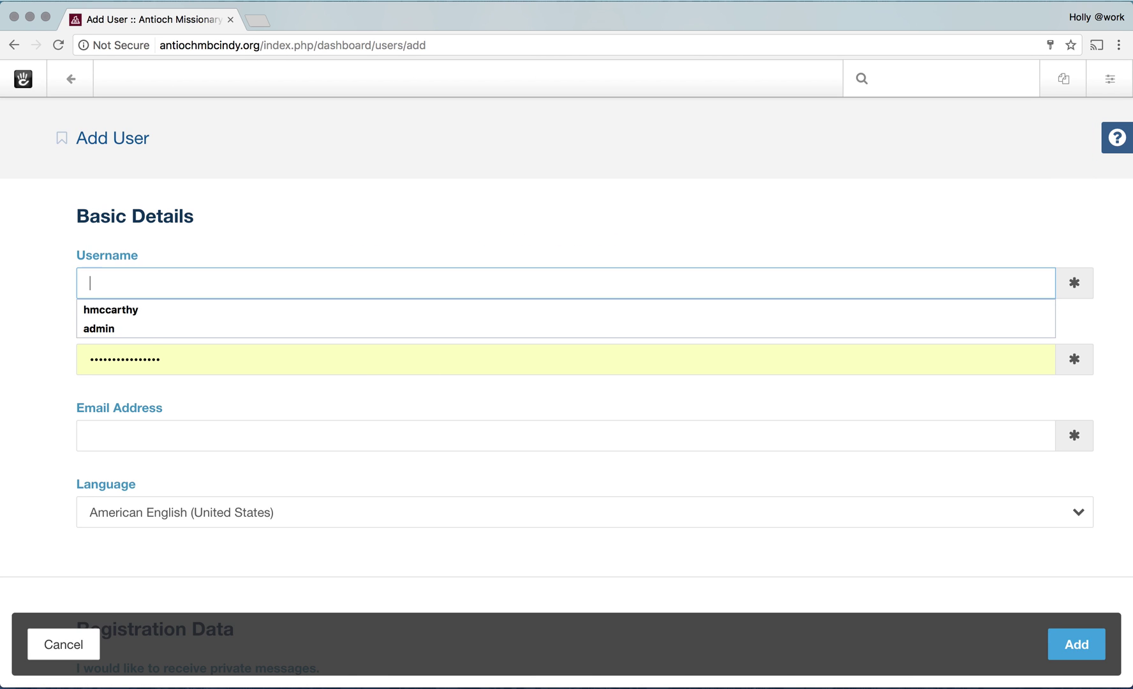
left_click(154, 358)
key("super+a")
key("BackSpace")
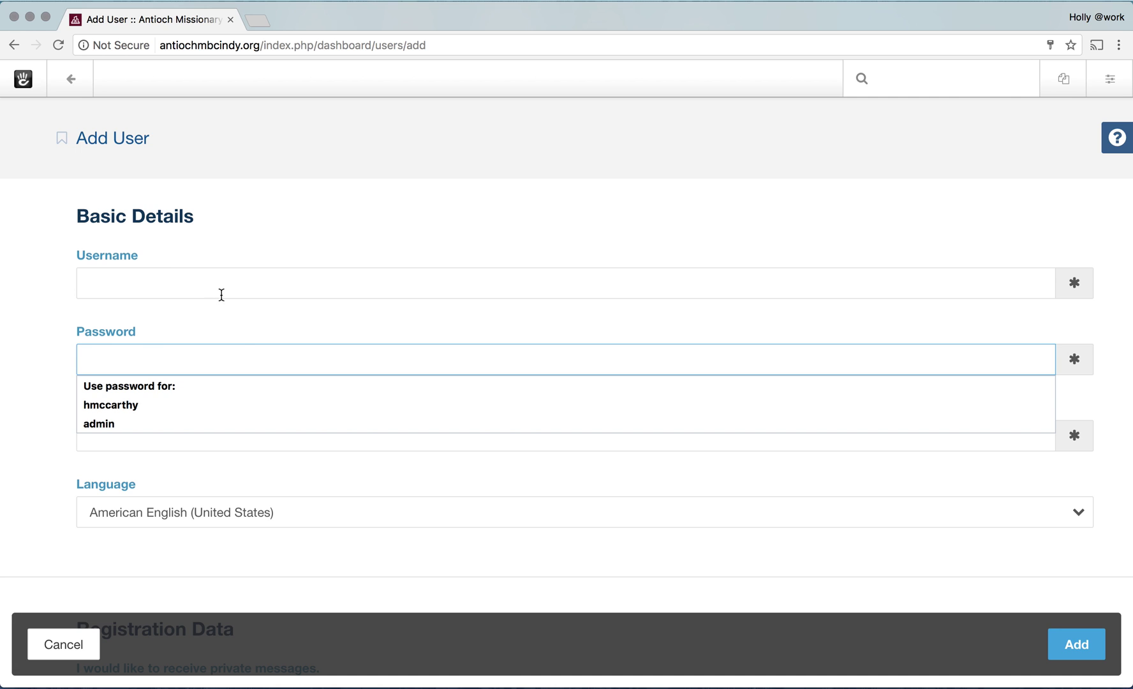
left_click(236, 323)
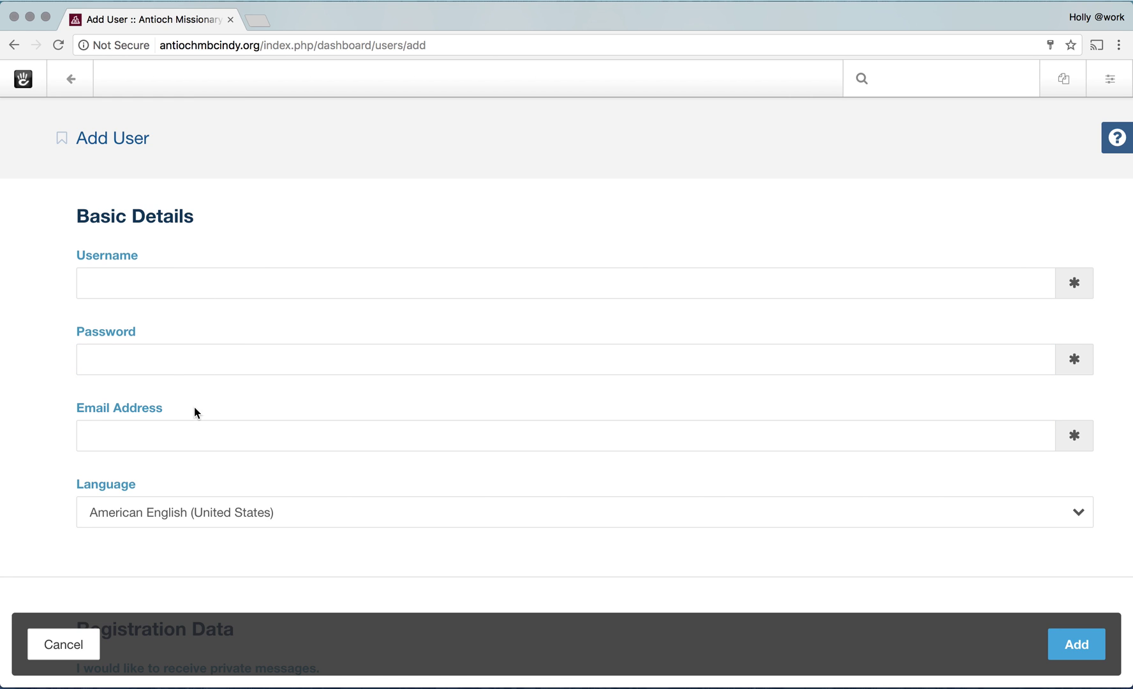
Examine the new user form's basic details, registration data and group options without filling them in, and bring up the dashboard's site-wide settings.
scroll(401, 585, "down", 10)
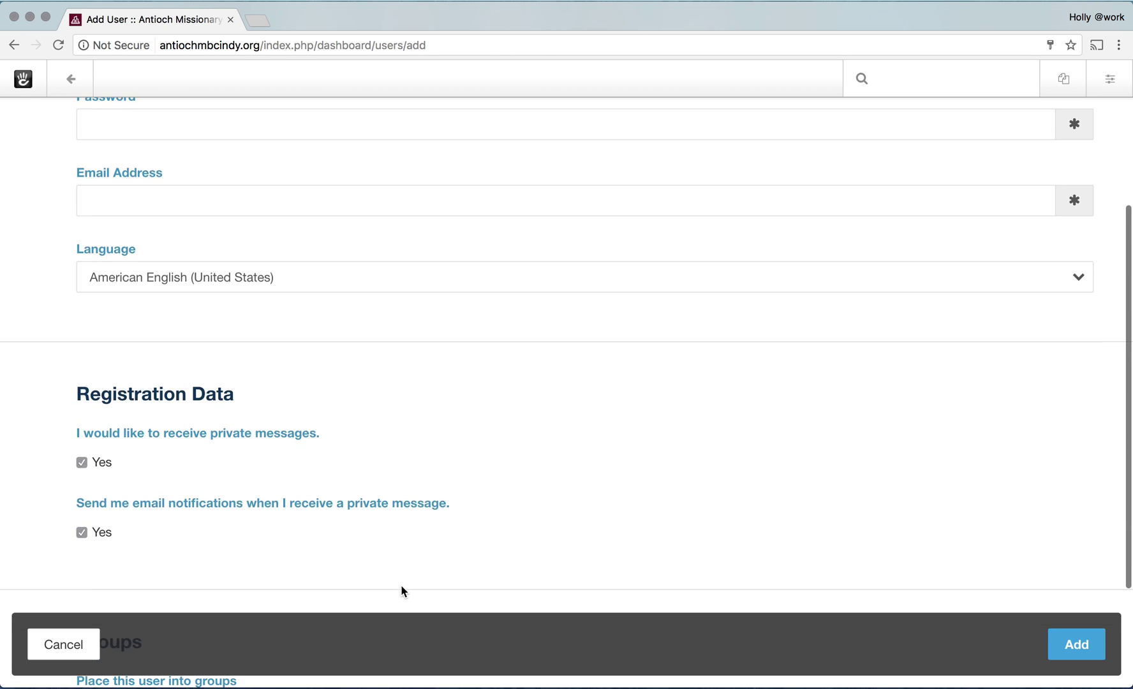
scroll(398, 576, "down", 2)
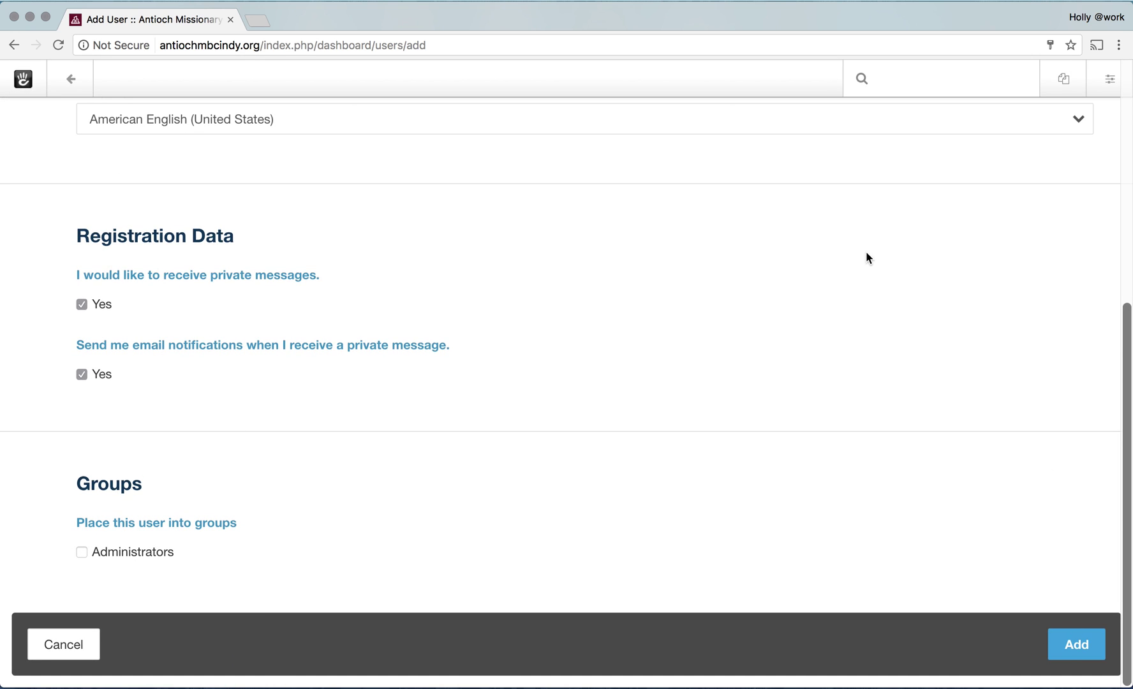
scroll(866, 252, "up", 10)
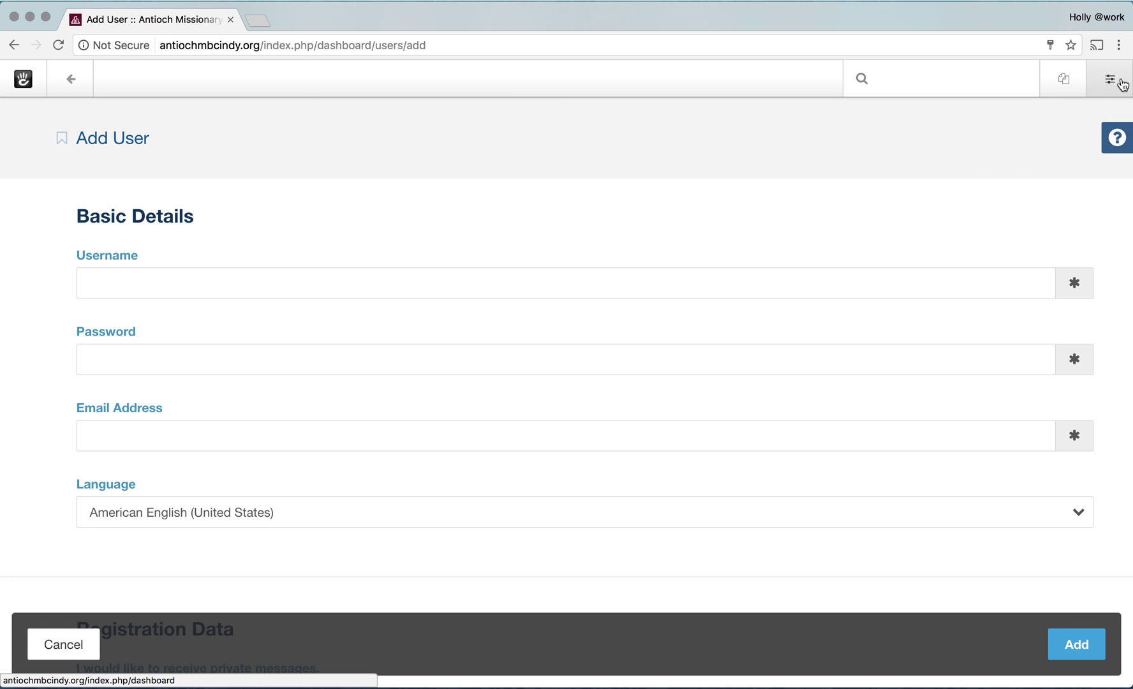
scroll(647, 395, "down", 4)
scroll(647, 395, "down", 3)
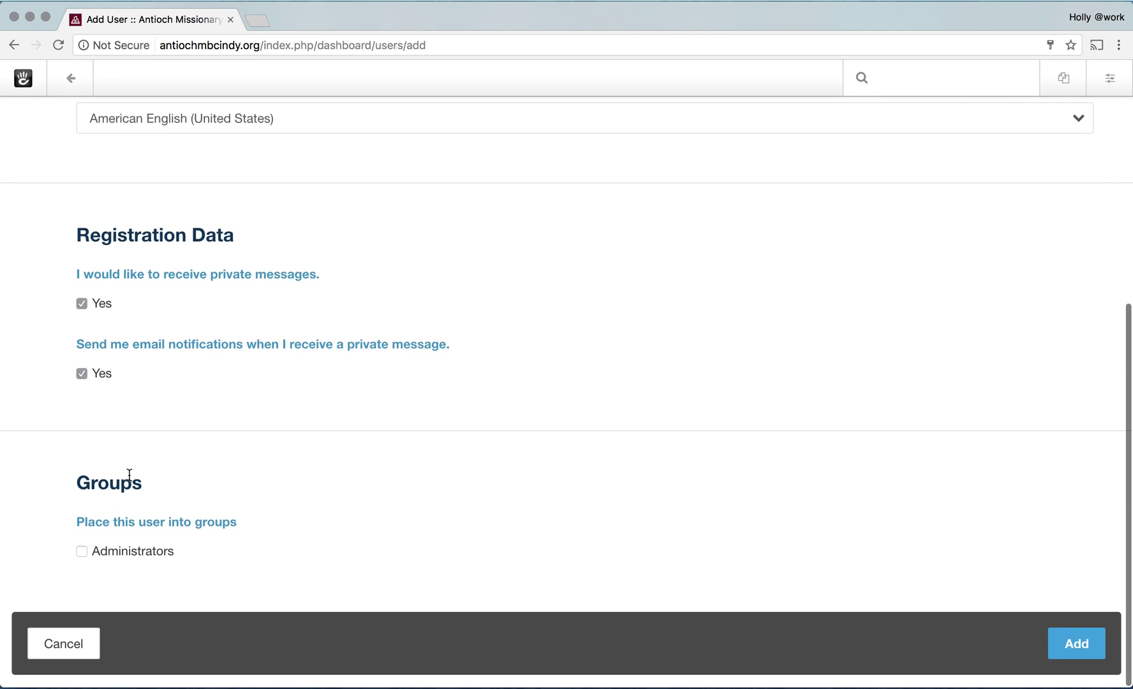
scroll(129, 473, "up", 7)
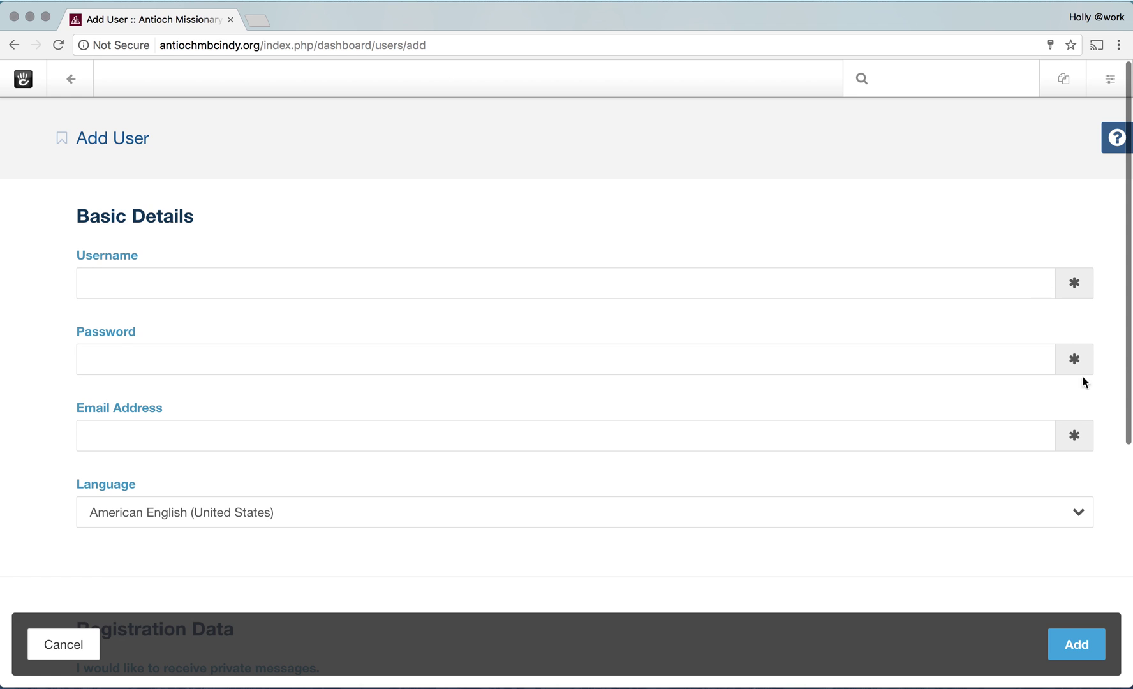
scroll(1003, 486, "down", 7)
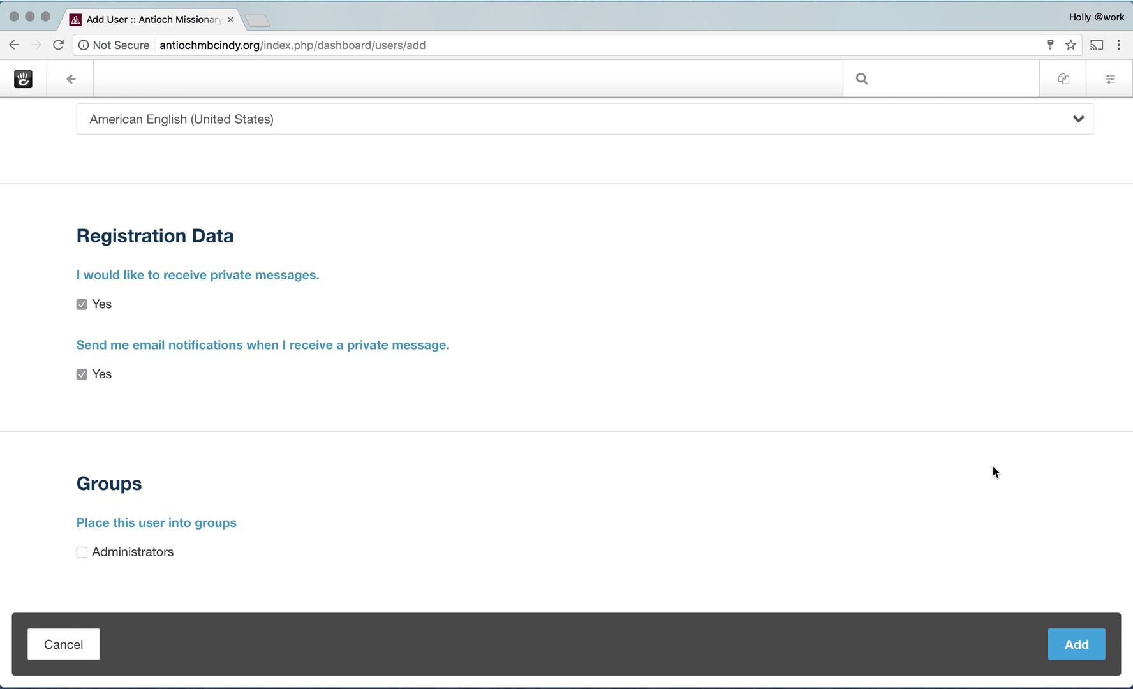
scroll(1038, 490, "up", 7)
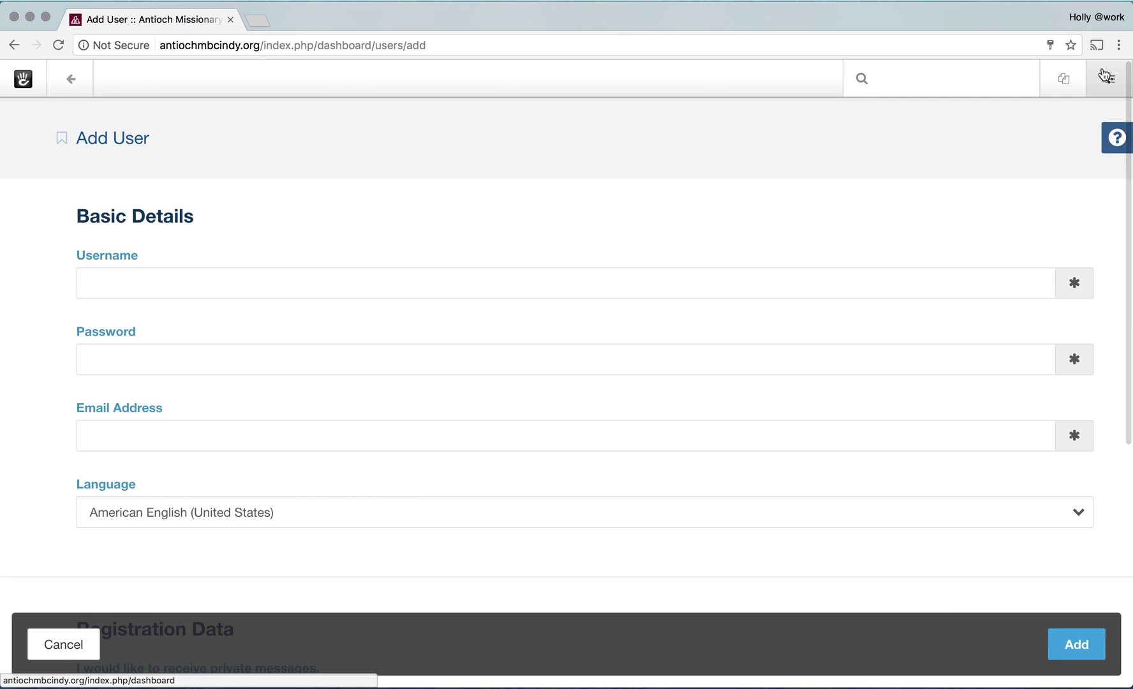
left_click(1105, 77)
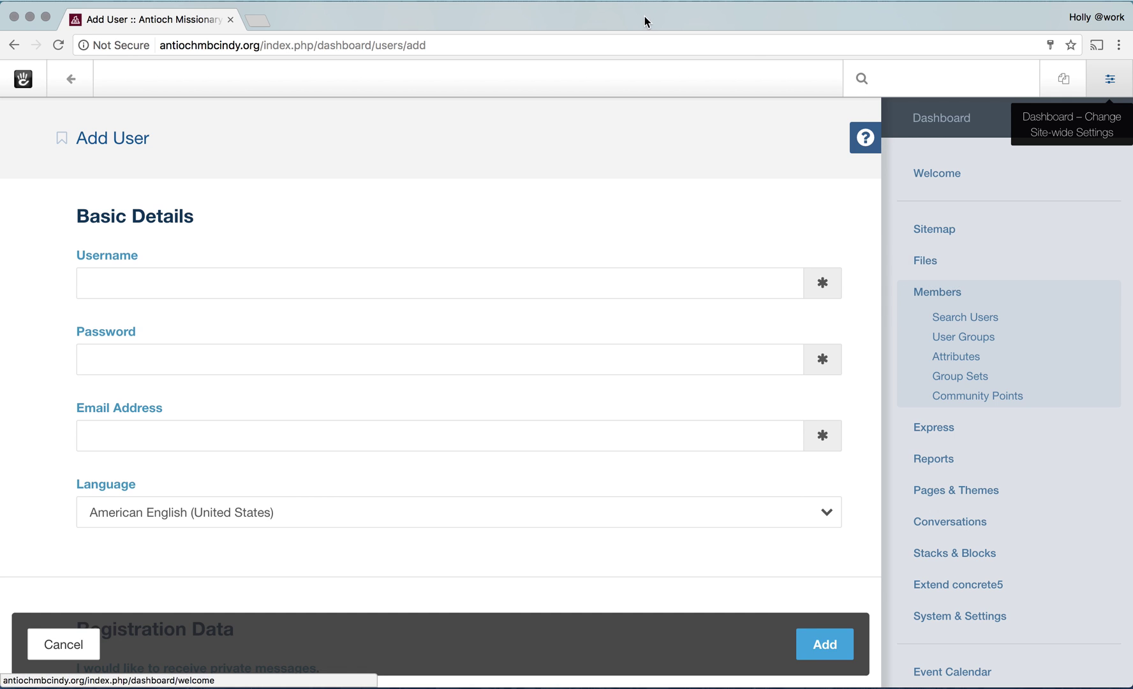
mouse_move(473, 666)
left_click_drag(686, 673, 687, 676)
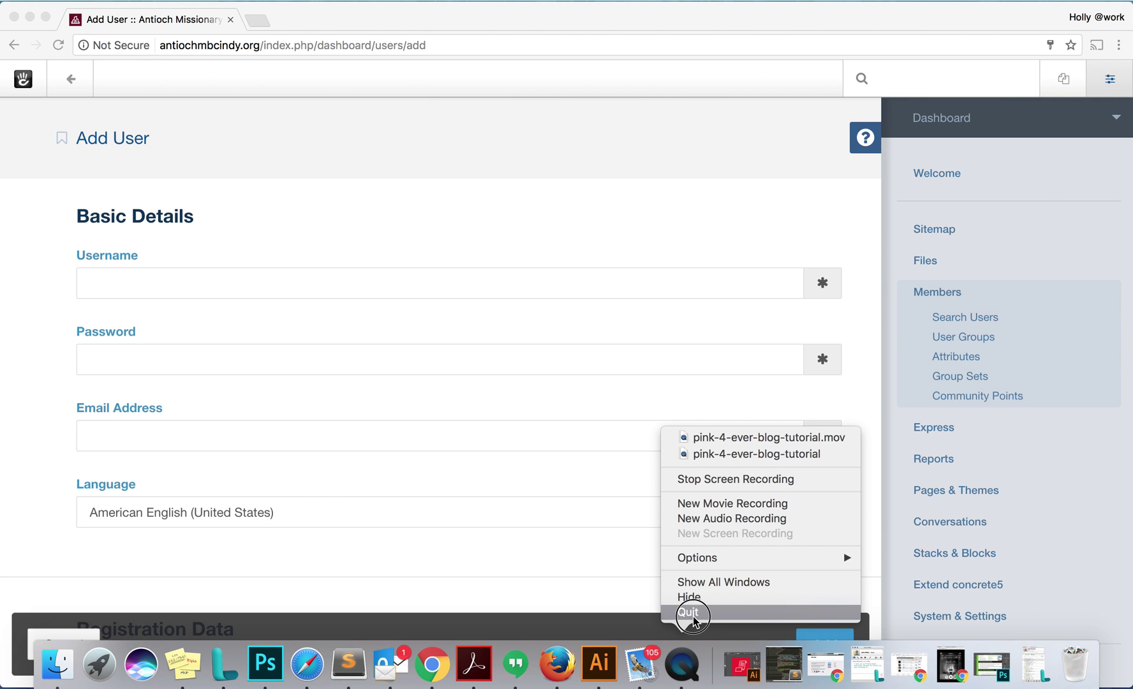